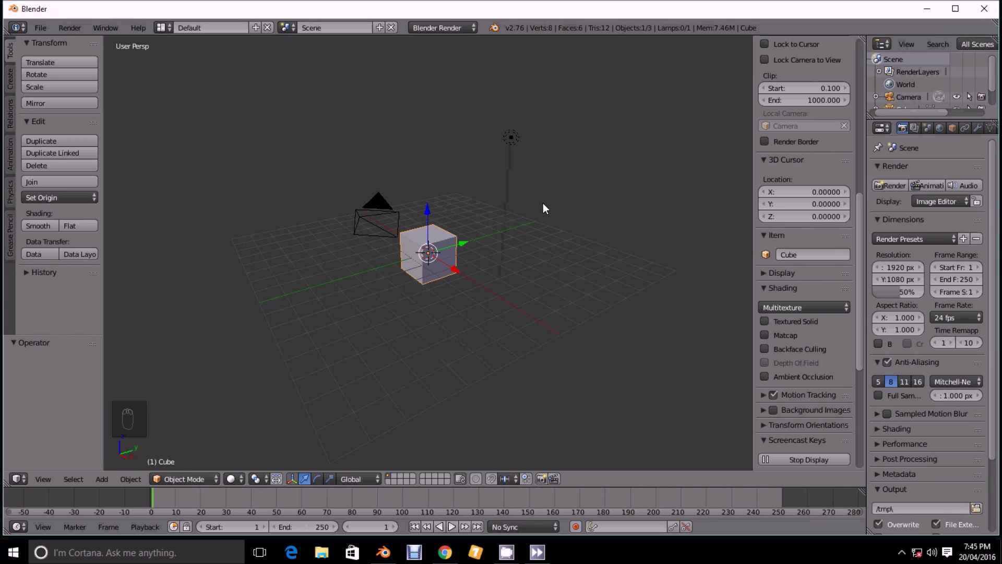
# Delete all default objects from the scene: the cube, camera and lamp
pyautogui.moveTo(542, 204); pyautogui.dragTo(535, 280, button='middle')
pyautogui.press('a')
pyautogui.press('a')
pyautogui.press('a')
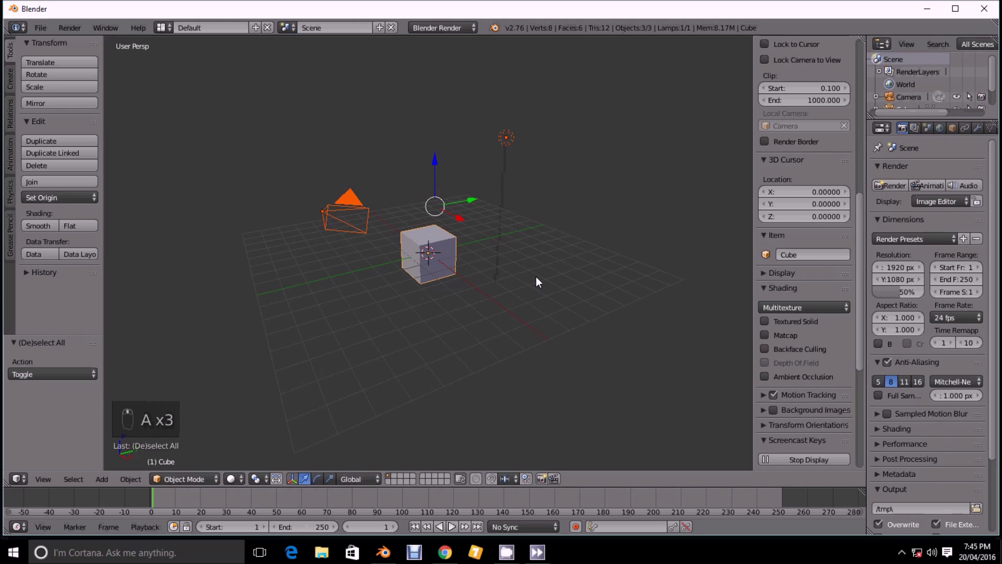
pyautogui.press('x')
pyautogui.click(536, 276)
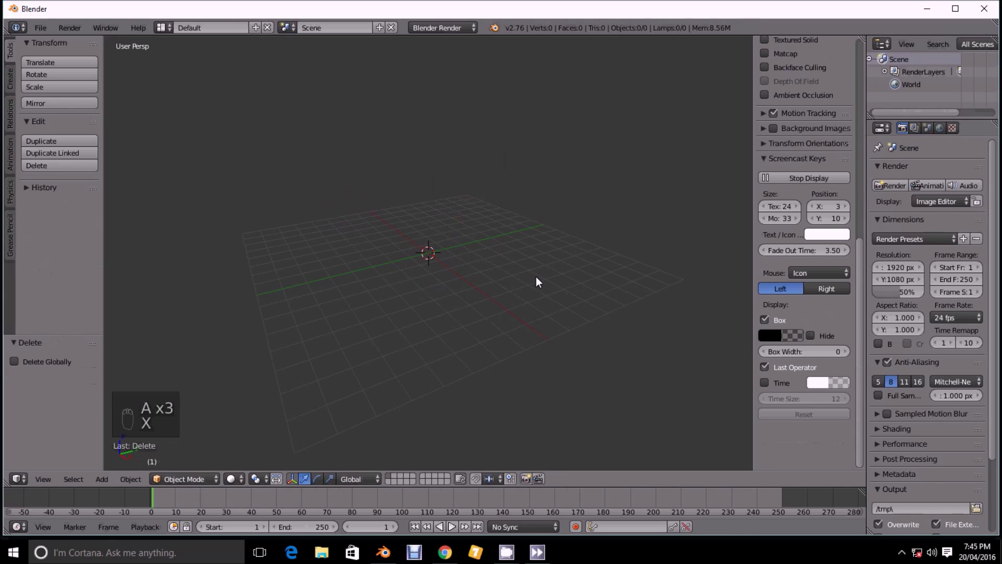
# Add a mesh circle at the origin and set its vertex count to 5
pyautogui.moveTo(483, 274); pyautogui.dragTo(434, 287, button='middle')
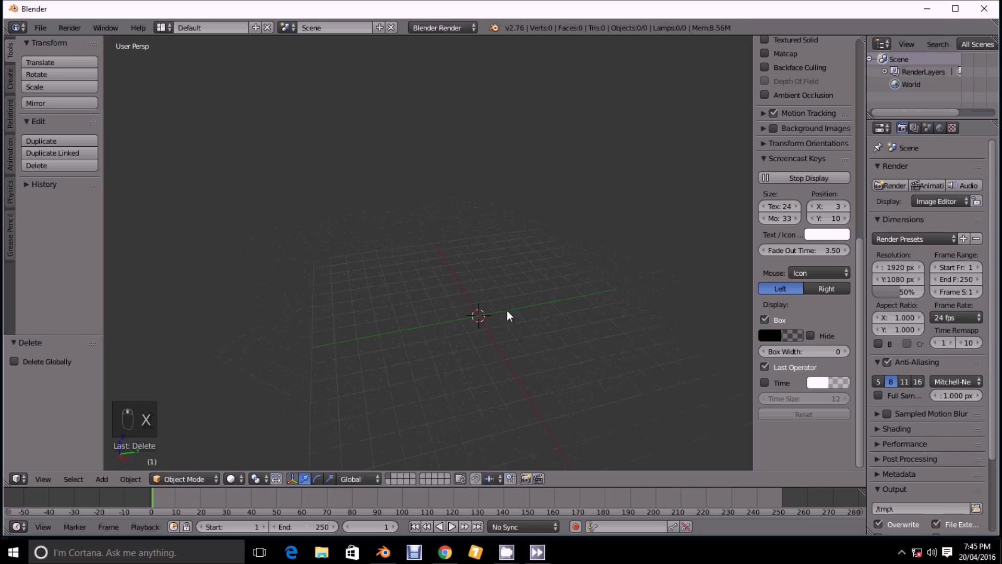
pyautogui.click(102, 479)
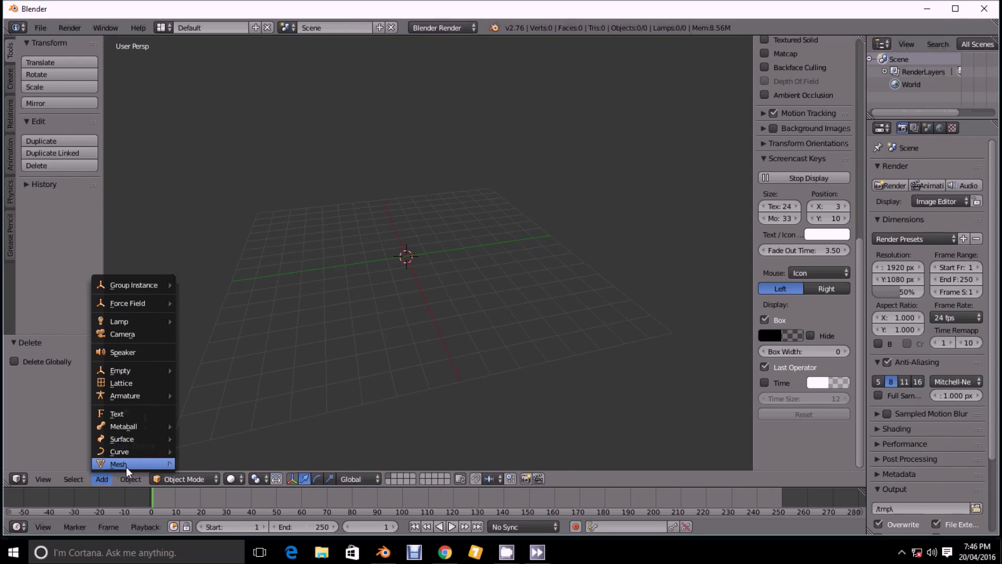
pyautogui.moveTo(126, 466)
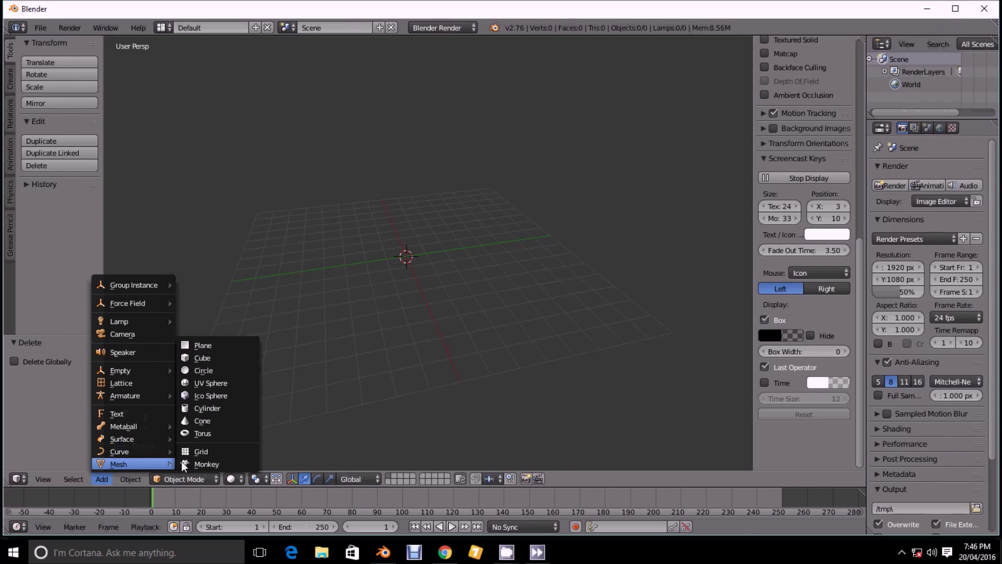
pyautogui.click(220, 374)
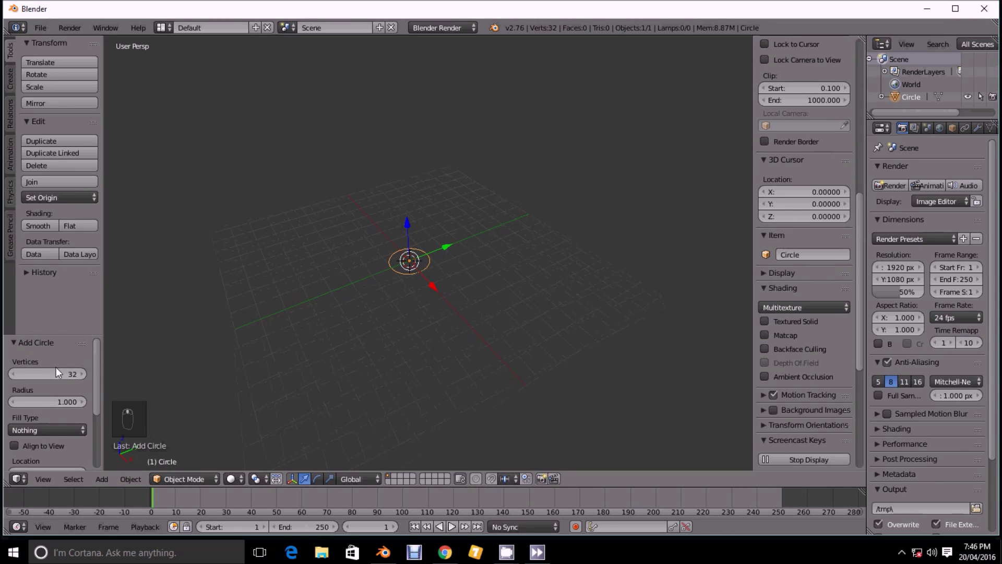
pyautogui.moveTo(103, 366); pyautogui.dragTo(152, 367)
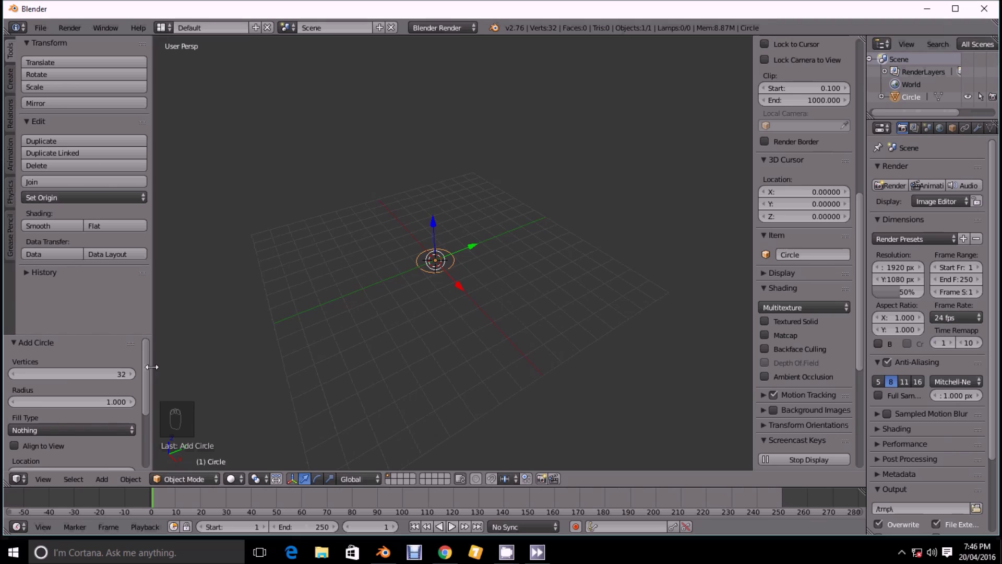
pyautogui.click(63, 373)
pyautogui.write('5')
pyautogui.press('Return')
pyautogui.scroll(3, 353, 262)
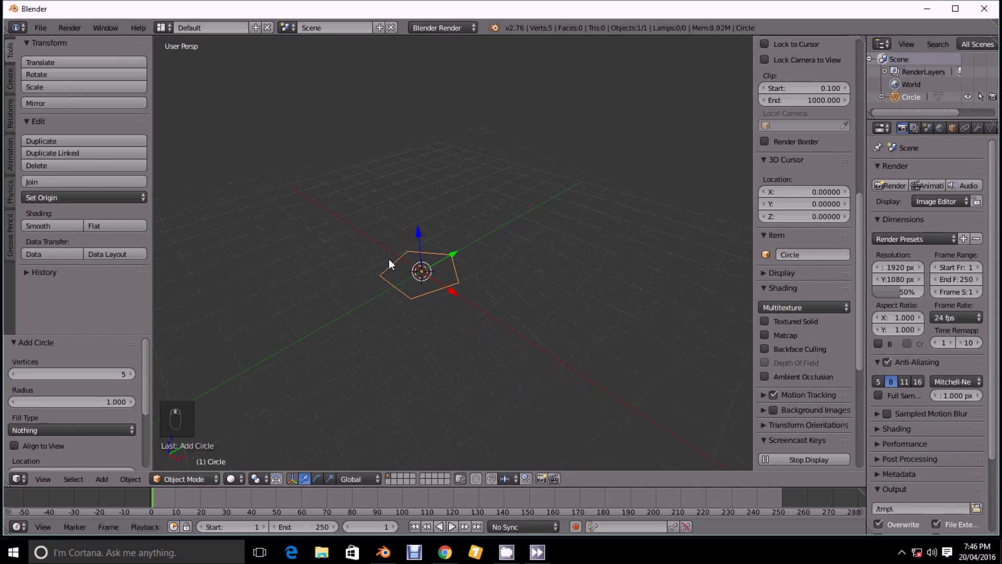
# Extrude the pentagon's outline straight up about 6.9 units in Edit Mode to form a column
pyautogui.press('Tab')
pyautogui.moveTo(442, 285); pyautogui.dragTo(486, 295, button='middle')
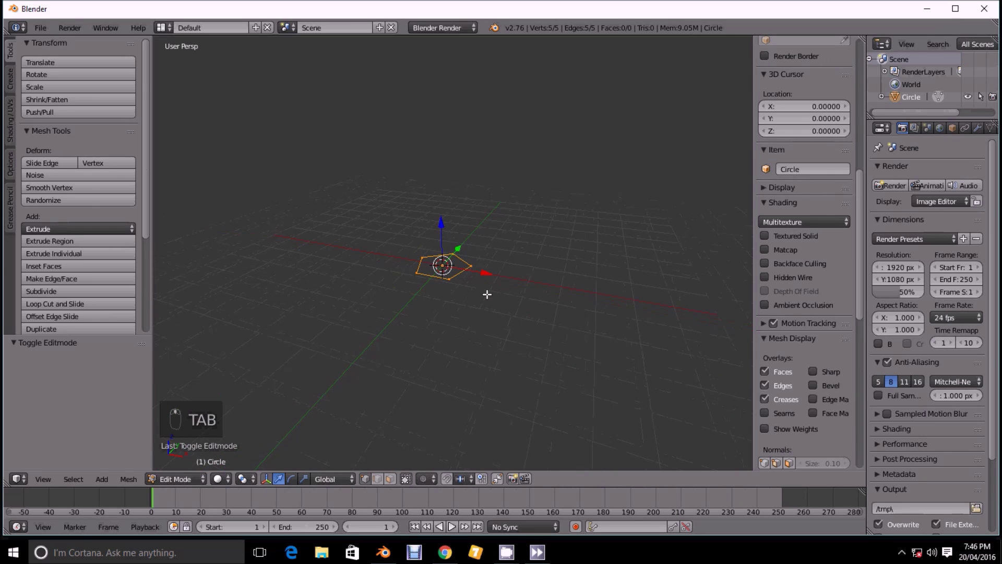
pyautogui.press('e')
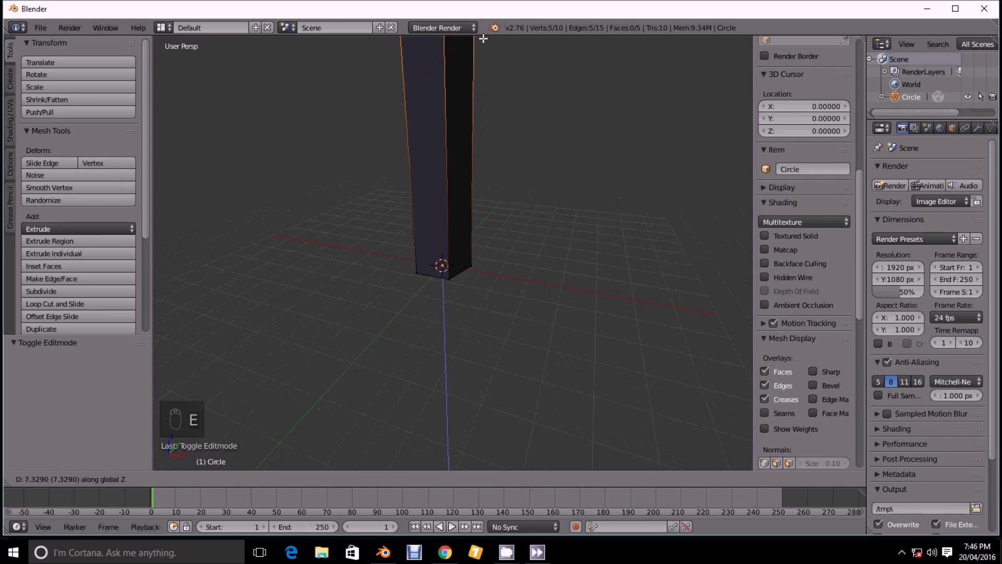
pyautogui.click(482, 65)
pyautogui.scroll(-5, 474, 252)
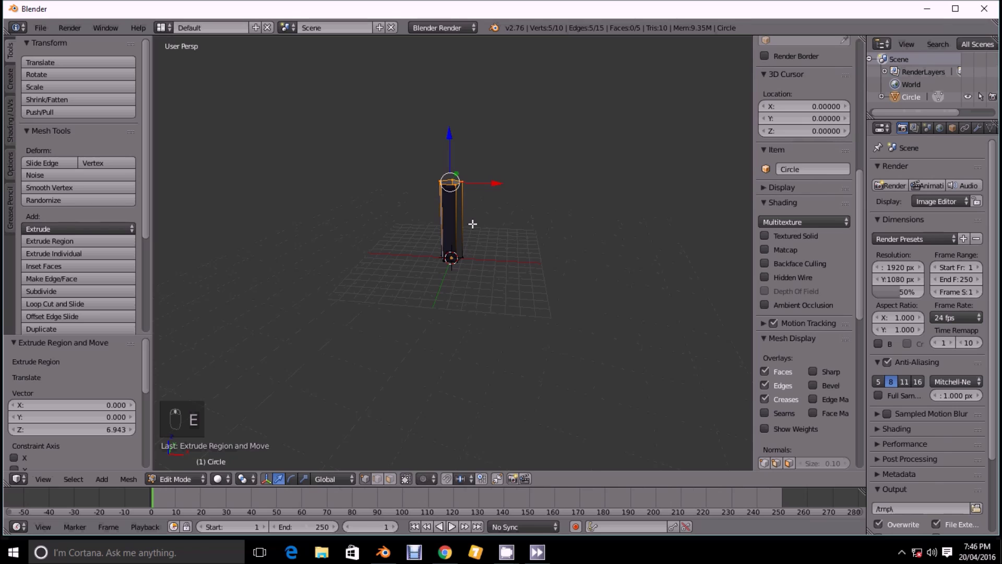
pyautogui.moveTo(473, 224); pyautogui.dragTo(478, 297, button='middle')
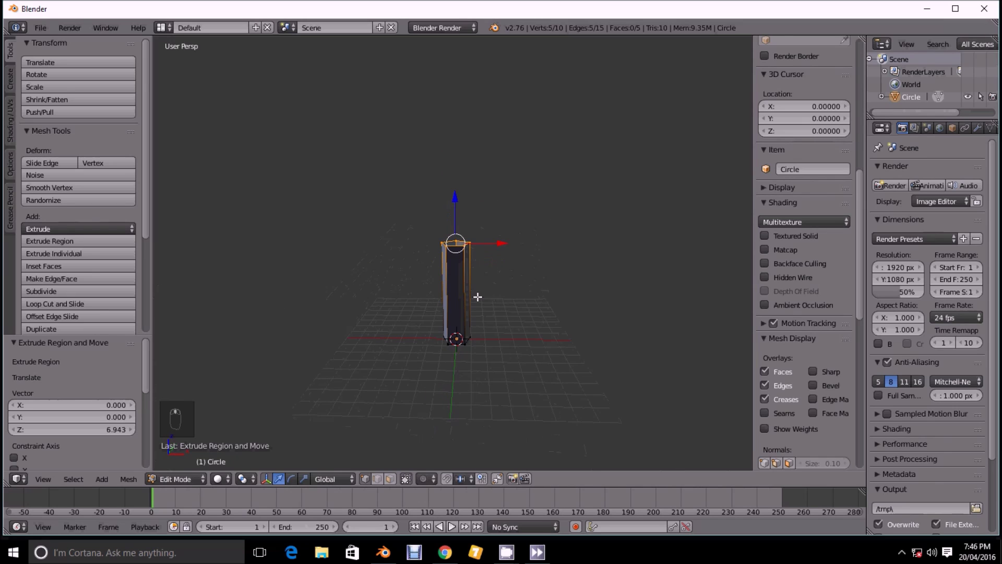
# Select the whole column and recalculate its normals to face outward
pyautogui.press('a')
pyautogui.press('a')
pyautogui.press('a')
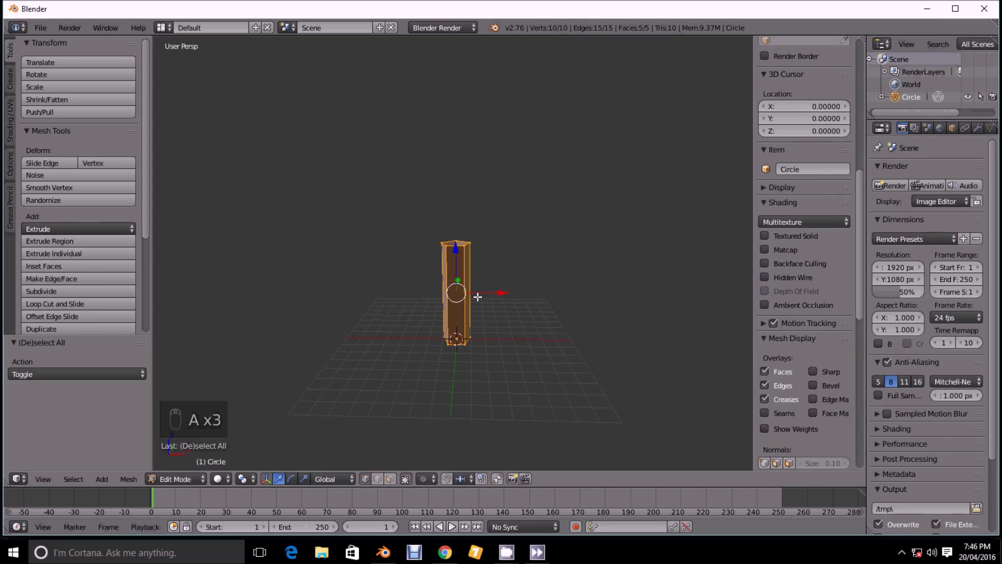
pyautogui.hotkey('ctrl', 'n')
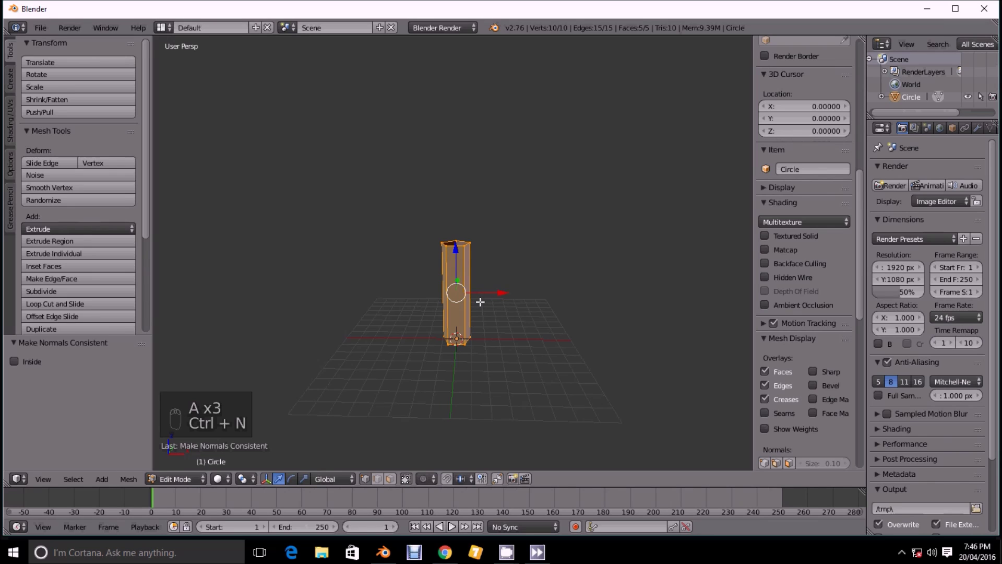
# Raise the column's upper edge loop about 2.9 units along Z in the front orthographic view
pyautogui.press('KP_5')
pyautogui.press('KP_1')
pyautogui.scroll(3, 354, 5)
pyautogui.press('a')
pyautogui.press('a')
pyautogui.scroll(2, 468, 169)
pyautogui.keyDown('alt'); pyautogui.rightClick(470, 173); pyautogui.keyUp('alt')
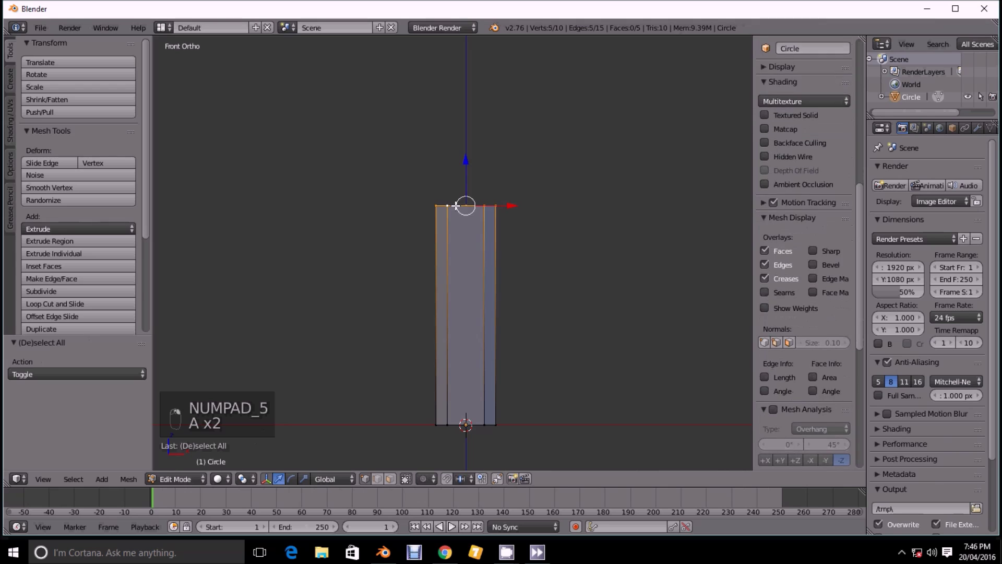
pyautogui.moveTo(466, 171); pyautogui.dragTo(462, 112)
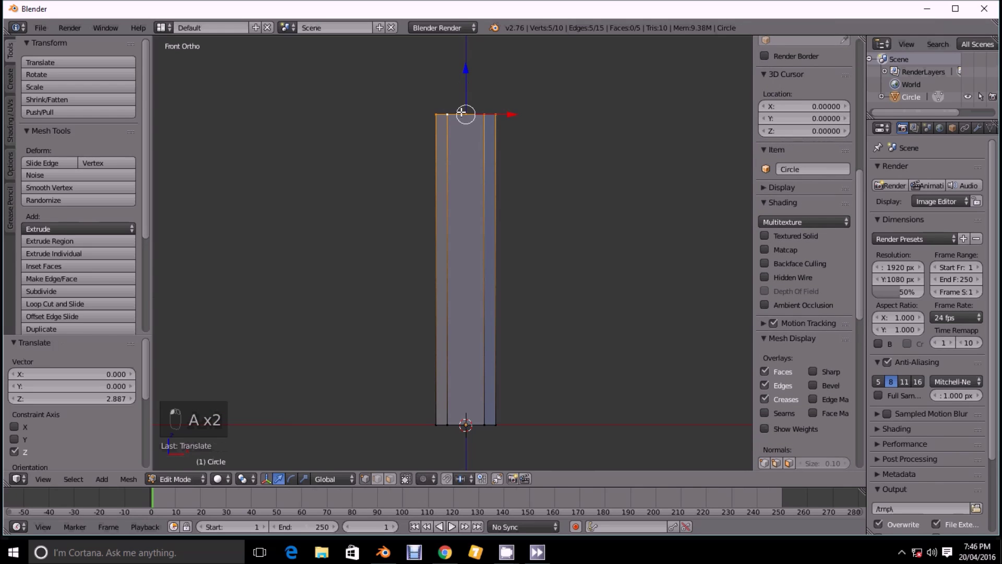
# Extrude the upper edge loop about 1.4 units upward and scale it inward into a tapered tip
pyautogui.press('e')
pyautogui.click(481, 174)
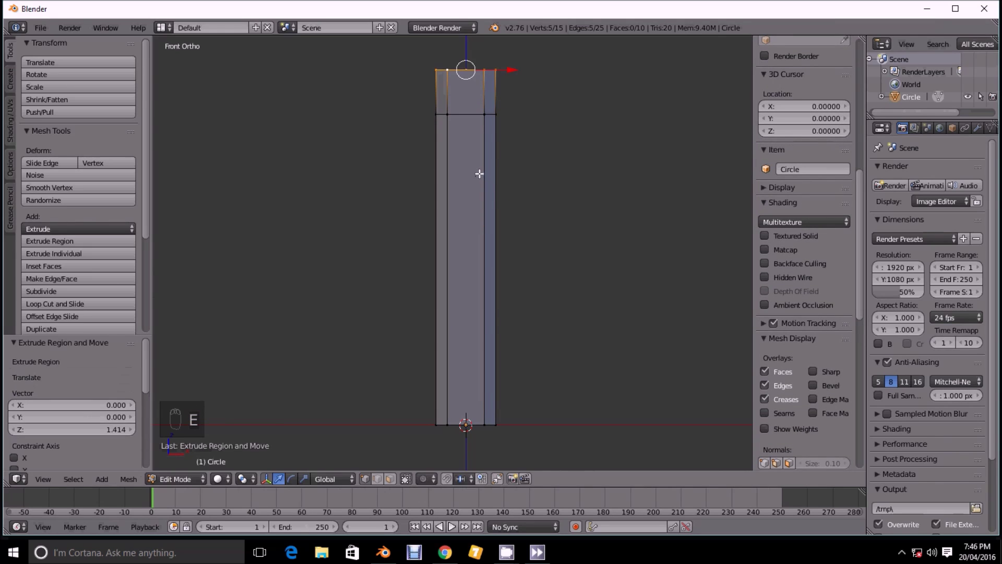
pyautogui.keyDown('shift'); pyautogui.moveTo(482, 173); pyautogui.dragTo(466, 281, button='middle'); pyautogui.keyUp('shift')
pyautogui.press('s')
pyautogui.click(501, 207)
# Fill the open end of the tapered tip with a face and return to Object Mode
pyautogui.moveTo(501, 207); pyautogui.dragTo(362, 297, button='middle')
pyautogui.scroll(3, 511, 260)
pyautogui.press('f')
pyautogui.scroll(-3, 522, 251)
pyautogui.press('Tab')
pyautogui.scroll(-4, 433, 269)
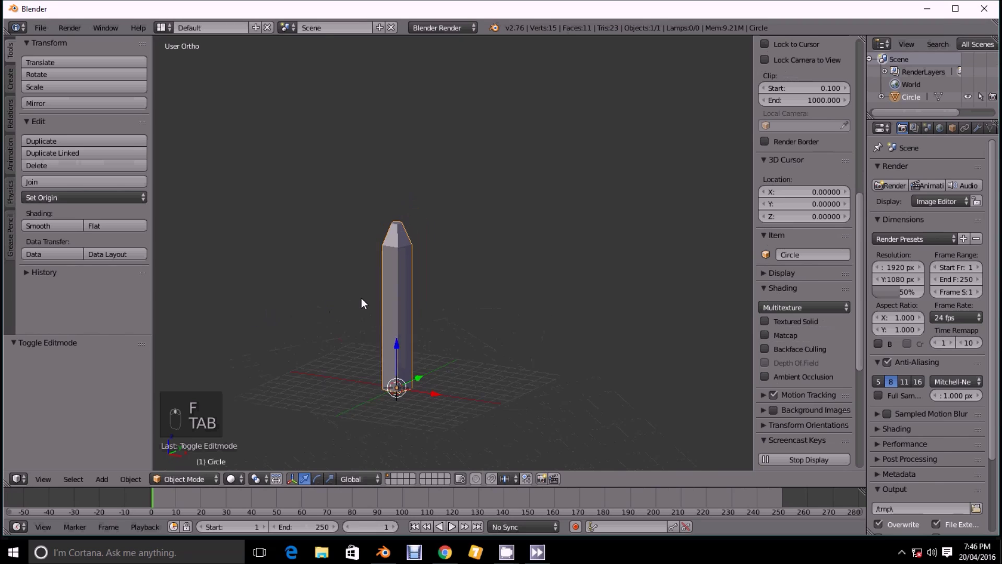
# Scale the column's base edge loop to about 0.85 in front view, then return to Object Mode
pyautogui.press('KP_1')
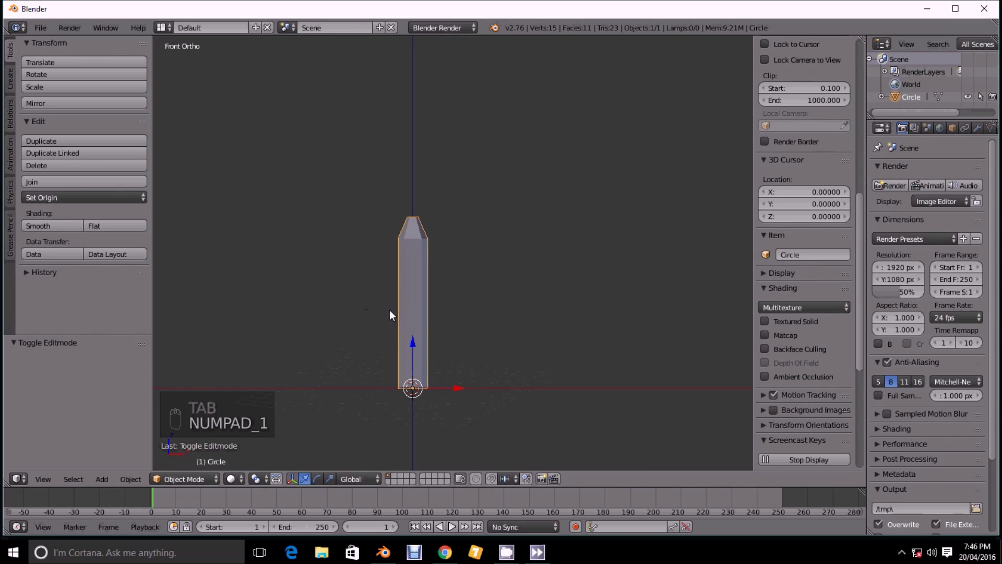
pyautogui.scroll(3, 399, 324)
pyautogui.press('Tab')
pyautogui.keyDown('shift'); pyautogui.moveTo(389, 394); pyautogui.dragTo(432, 365, button='middle'); pyautogui.keyUp('shift')
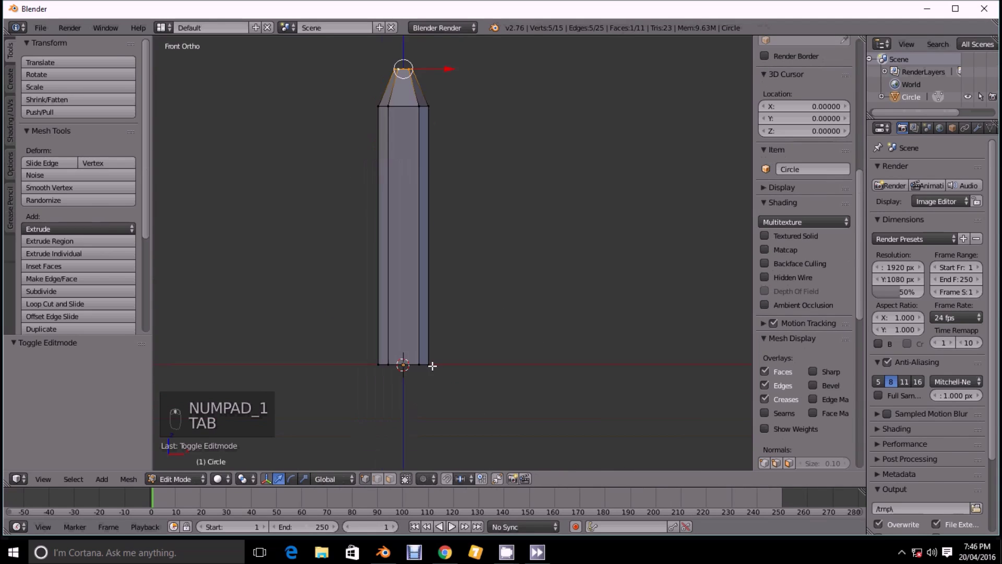
pyautogui.scroll(1, 432, 365)
pyautogui.press('a')
pyautogui.press('a')
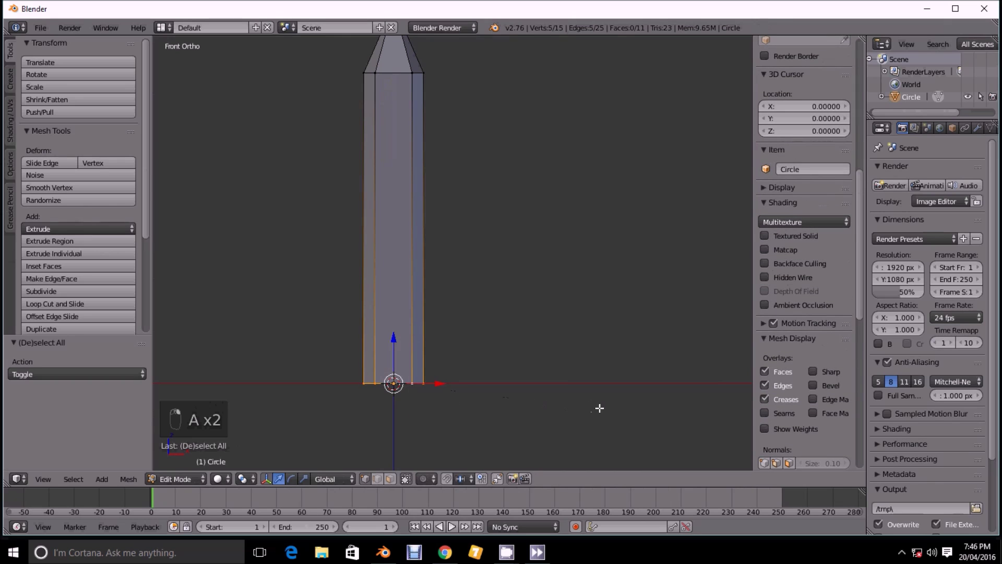
pyautogui.press('s')
pyautogui.click(565, 400)
pyautogui.scroll(-3, 518, 369)
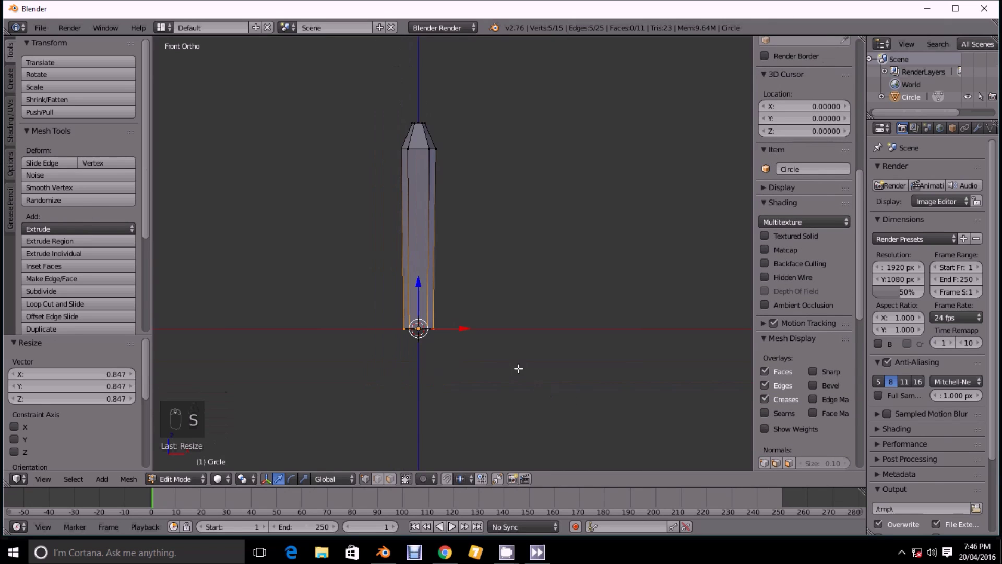
pyautogui.press('Tab')
pyautogui.scroll(1, 490, 300)
pyautogui.scroll(1, 454, 350)
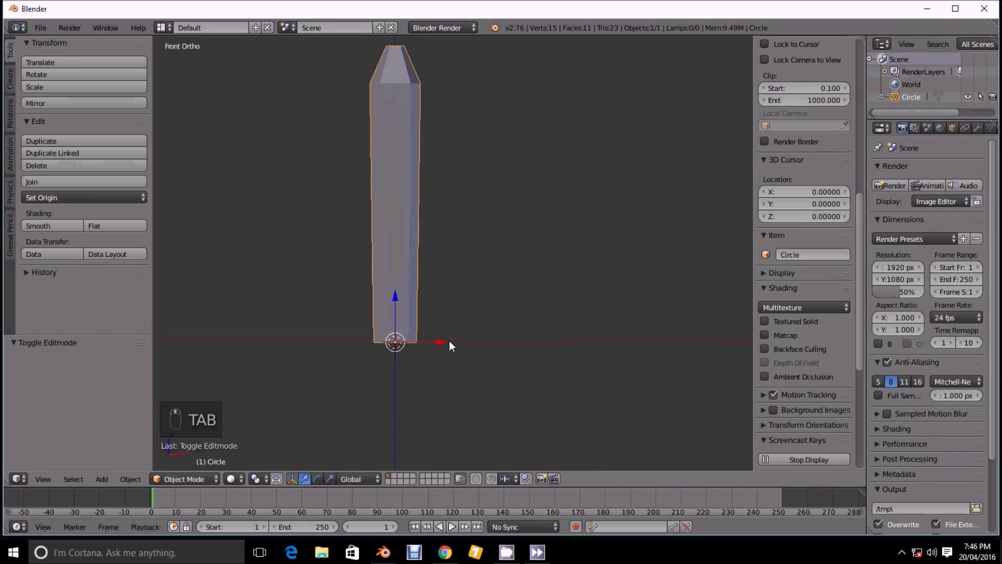
pyautogui.scroll(-1, 452, 249)
pyautogui.keyDown('shift'); pyautogui.moveTo(452, 249); pyautogui.dragTo(461, 273, button='middle'); pyautogui.keyUp('shift')
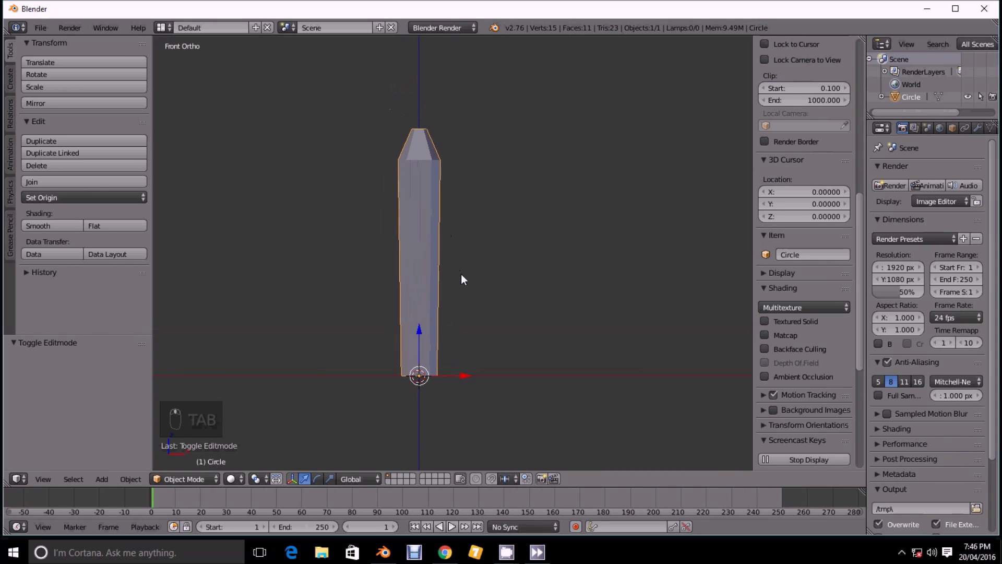
# Switch the render engine to Cycles Render and give the column a new material named crystal
pyautogui.click(443, 28)
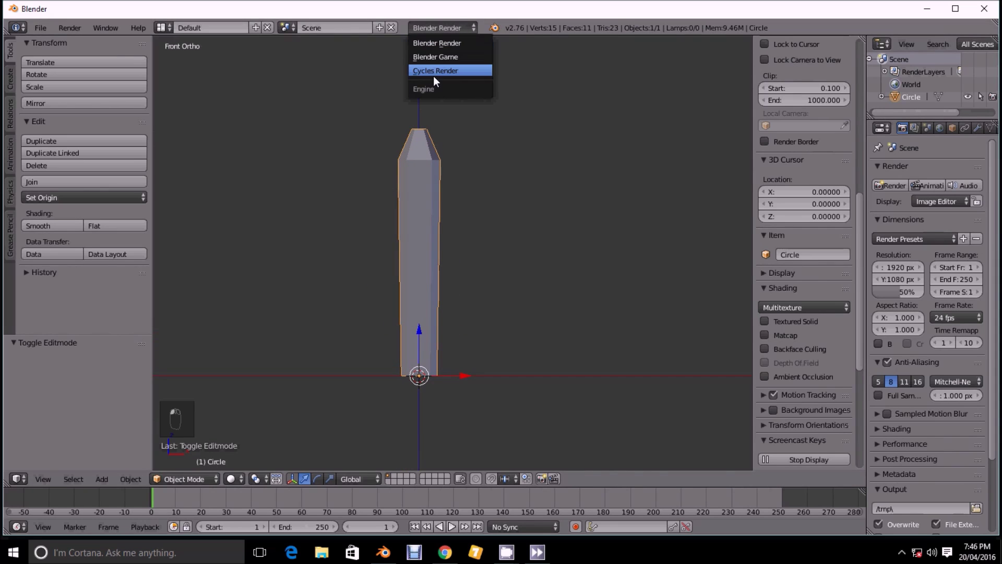
pyautogui.click(434, 73)
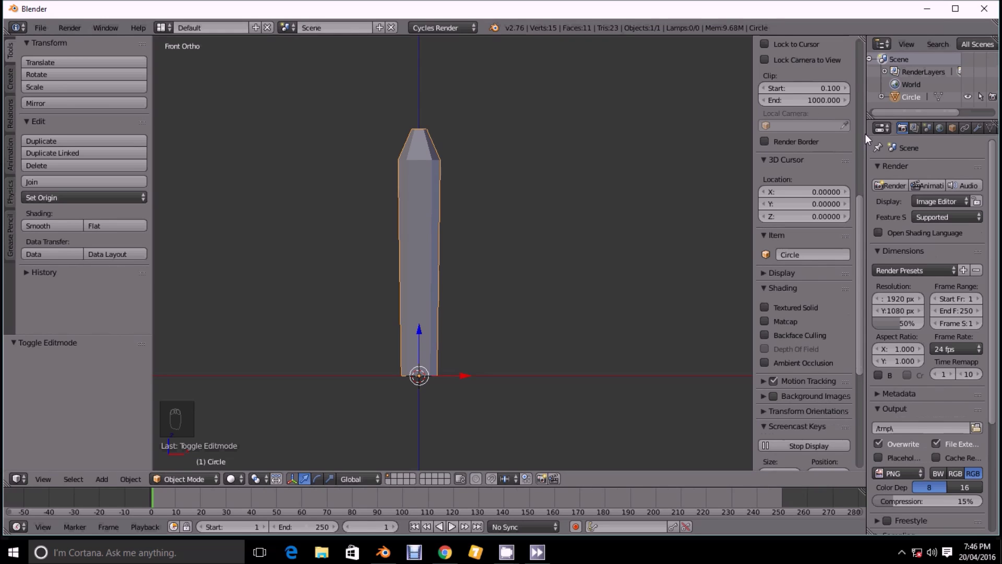
pyautogui.moveTo(866, 136); pyautogui.dragTo(763, 135)
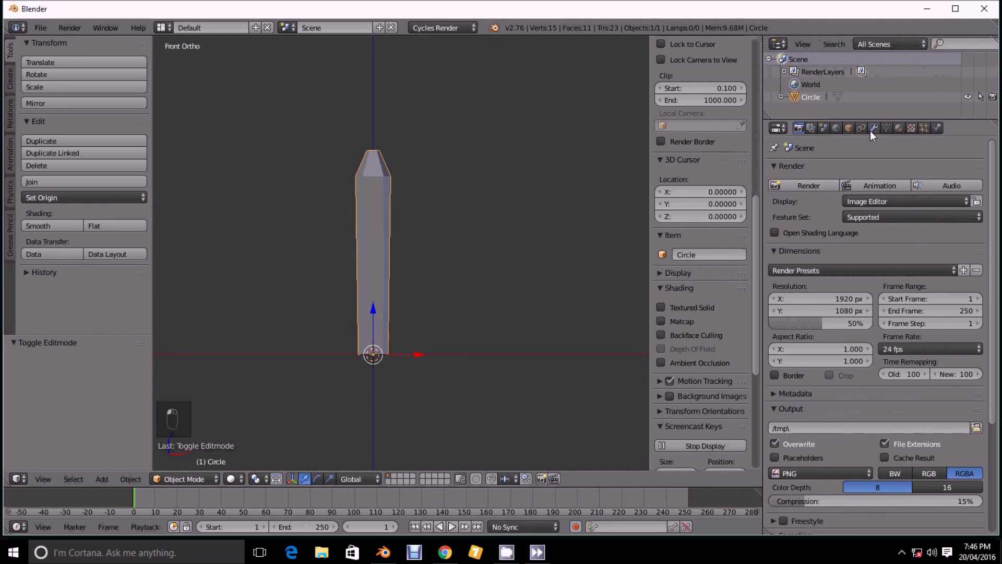
pyautogui.click(899, 128)
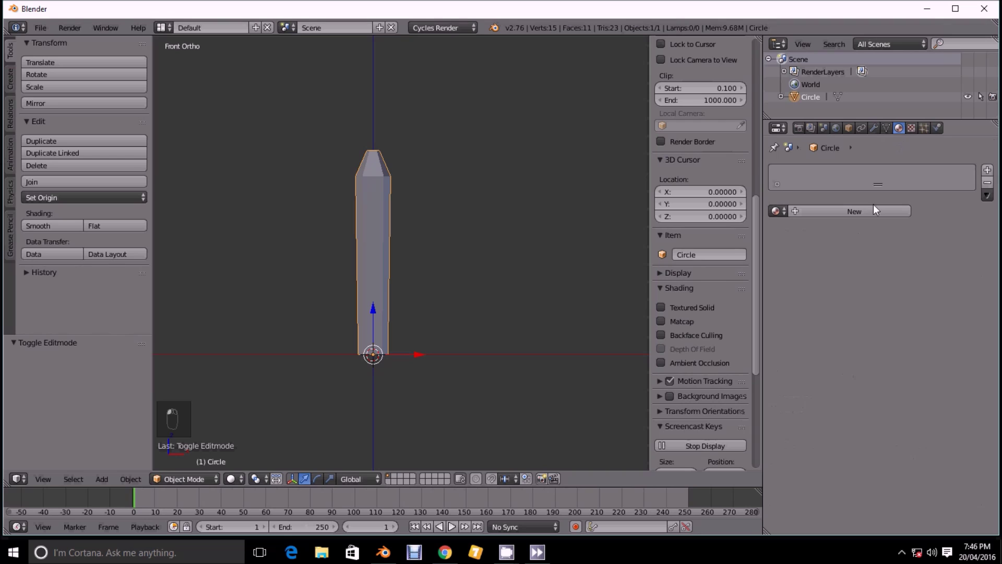
pyautogui.click(828, 212)
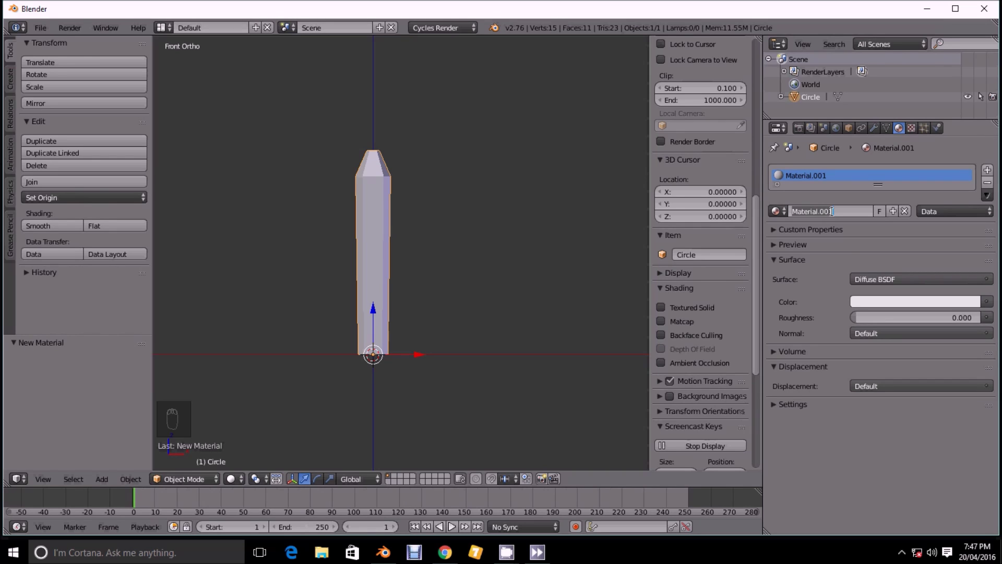
pyautogui.press('Return')
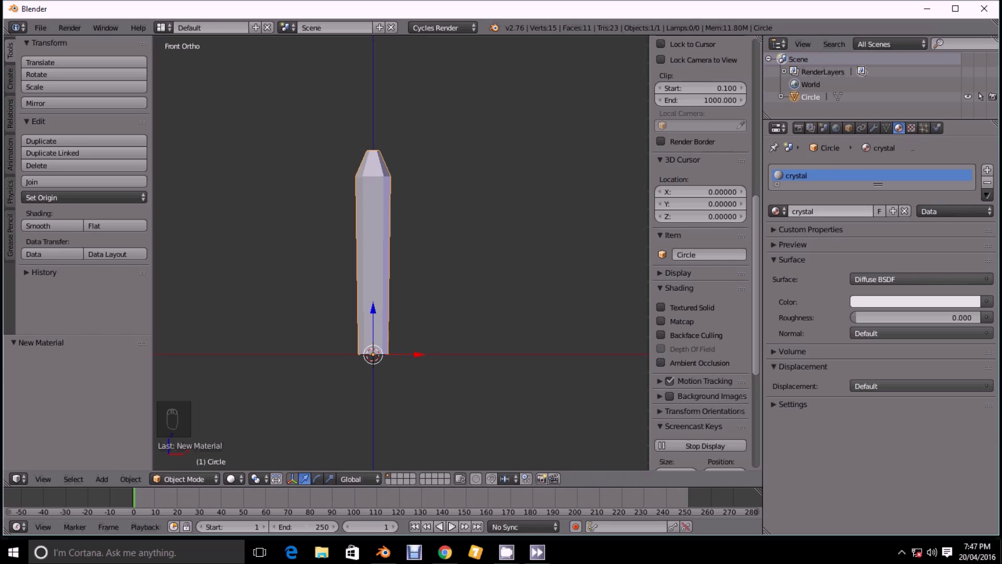
# Change the crystal material's surface shader to Glass BSDF
pyautogui.click(892, 281)
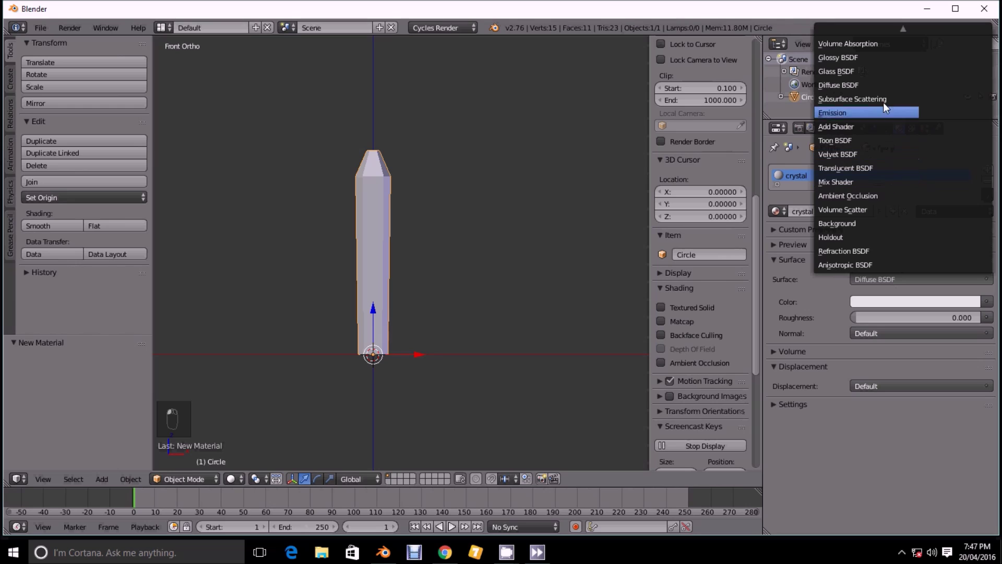
pyautogui.click(854, 72)
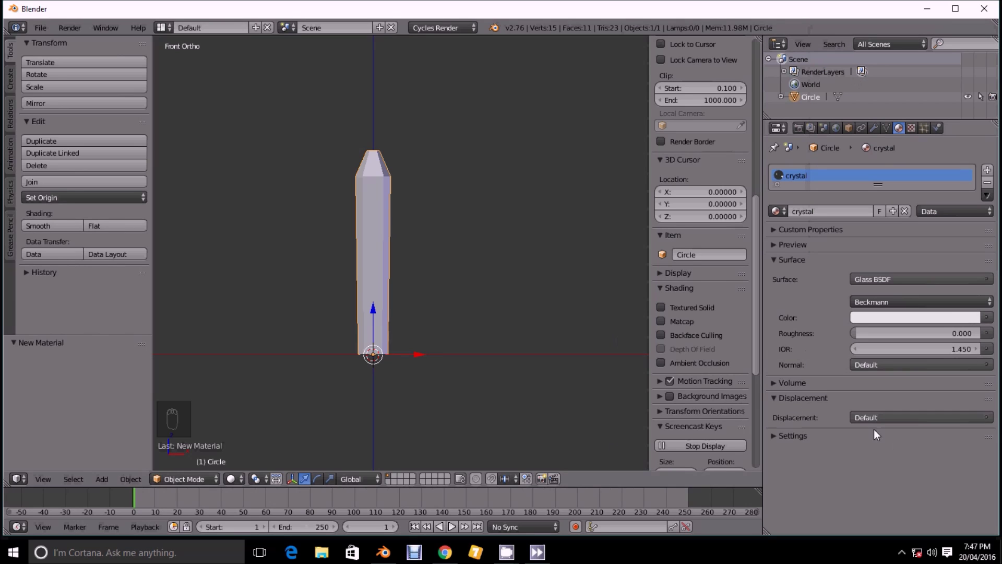
pyautogui.scroll(-1, 349, 335)
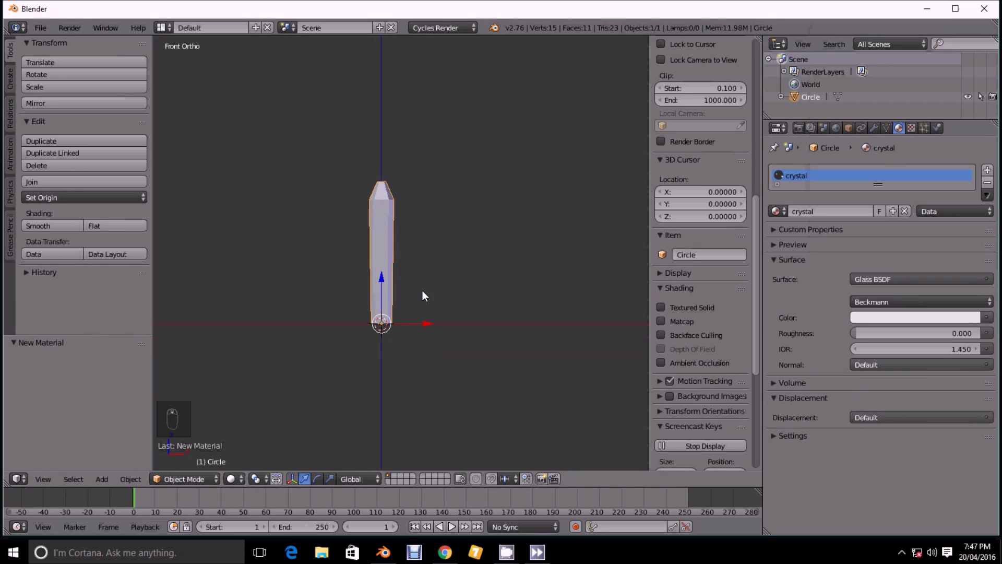
# Set the crystal material's viewport color to light blue in its settings
pyautogui.click(802, 435)
pyautogui.scroll(-3, 821, 481)
pyautogui.click(822, 481)
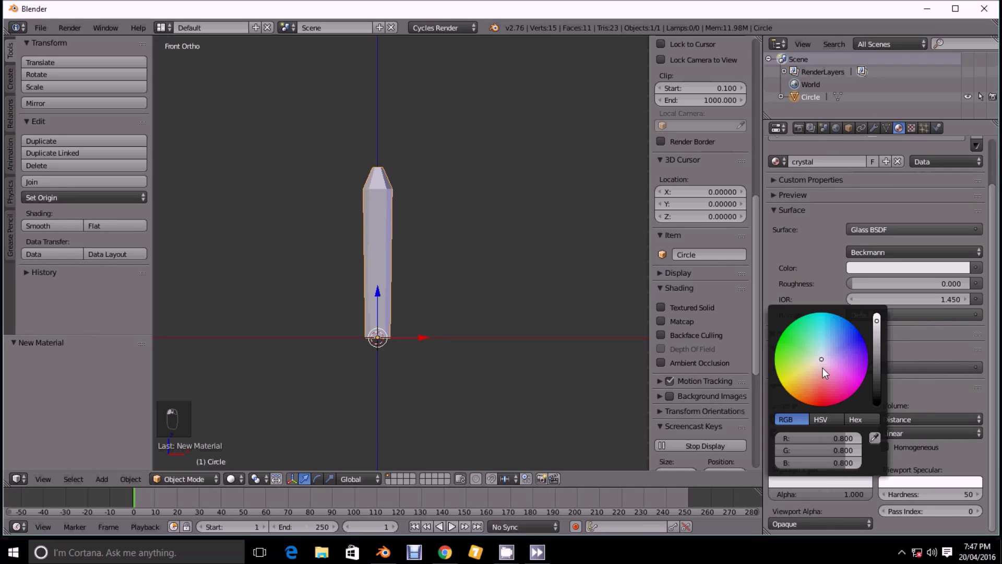
pyautogui.click(826, 345)
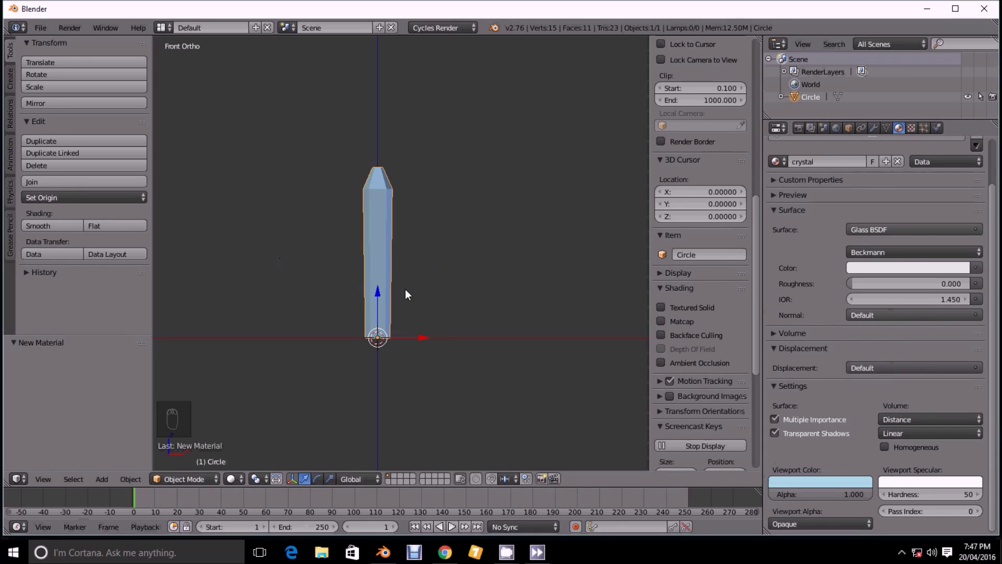
# Duplicate the crystal in place and rotate the copy about 24° in front view
pyautogui.scroll(1, 378, 292)
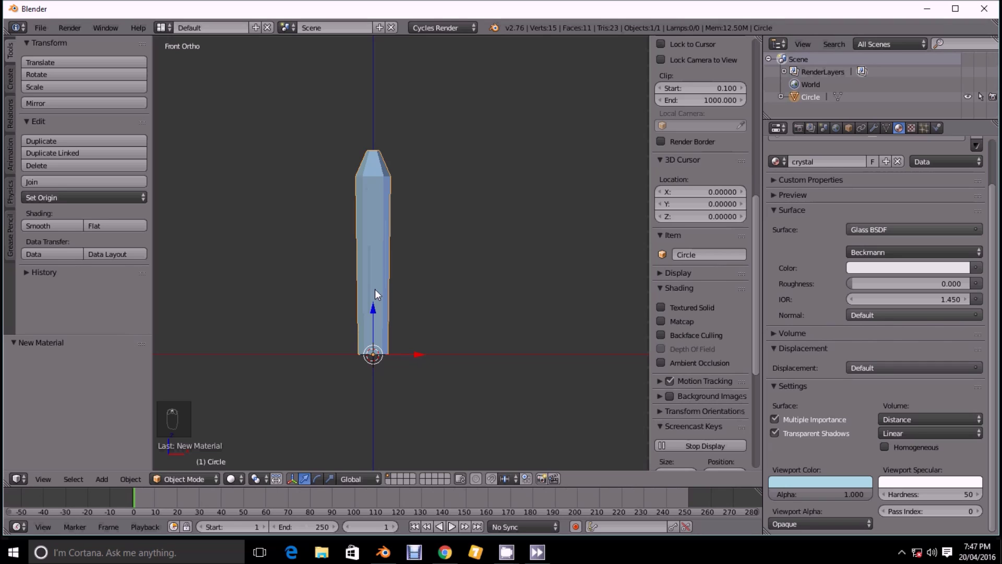
pyautogui.scroll(3, 375, 289)
pyautogui.keyDown('shift'); pyautogui.moveTo(407, 253); pyautogui.dragTo(408, 252, button='middle'); pyautogui.keyUp('shift')
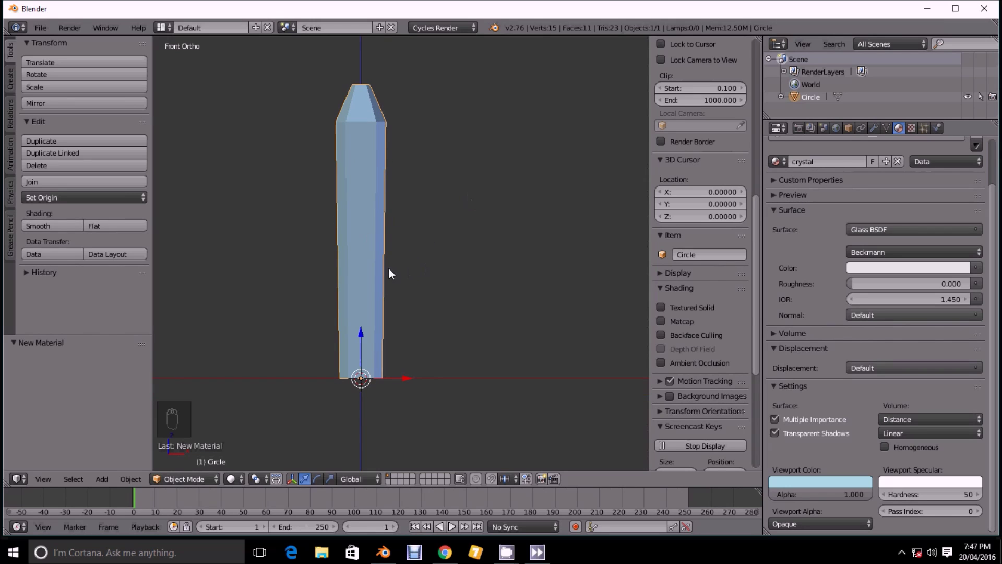
pyautogui.hotkey('shift', 'd')
pyautogui.rightClick(501, 230)
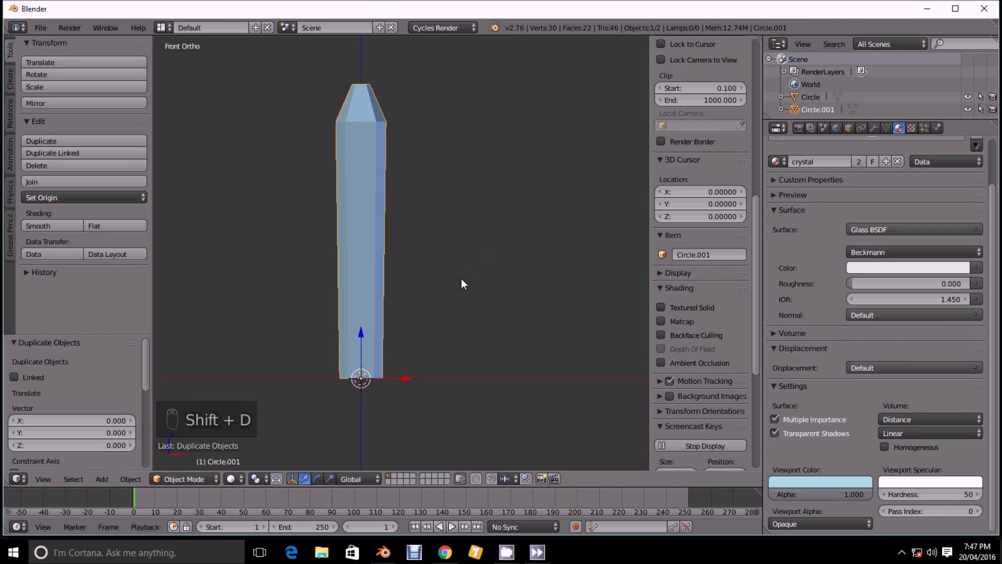
pyautogui.press('r')
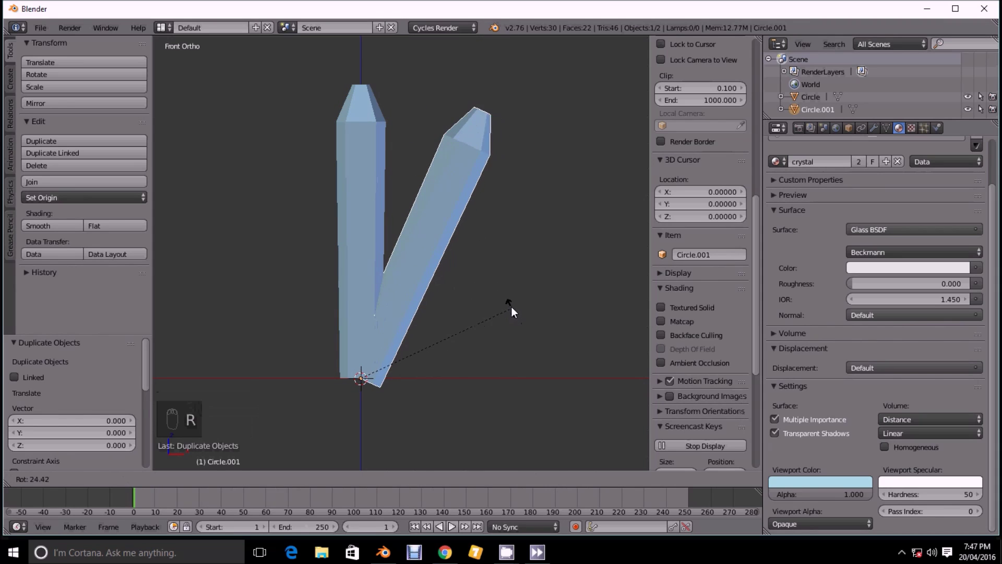
pyautogui.click(510, 306)
# Scale the tilted copy to about 0.83 and move it about 1.08 along X, beside the original crystal's base
pyautogui.press('s')
pyautogui.click(512, 343)
pyautogui.press('g')
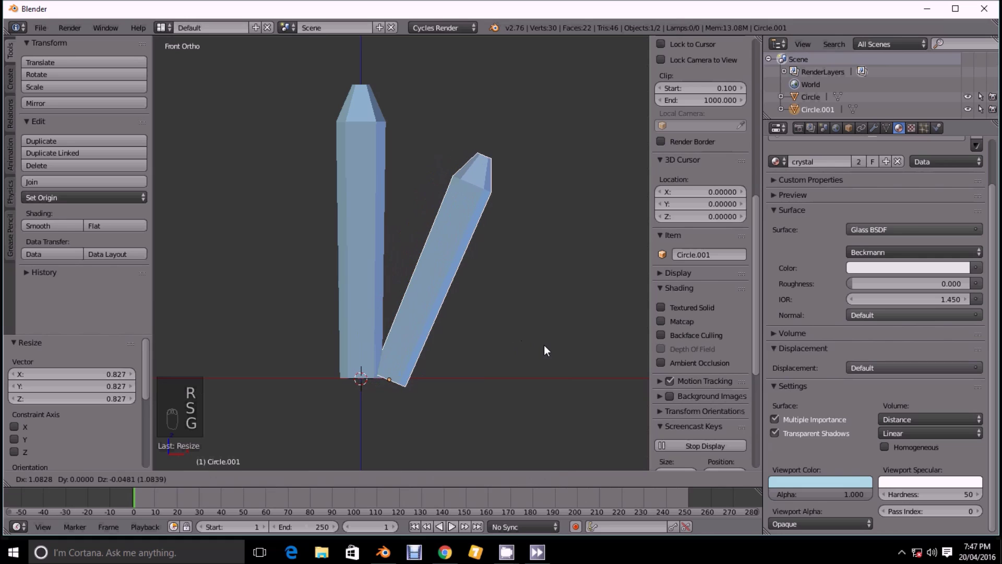
pyautogui.click(543, 346)
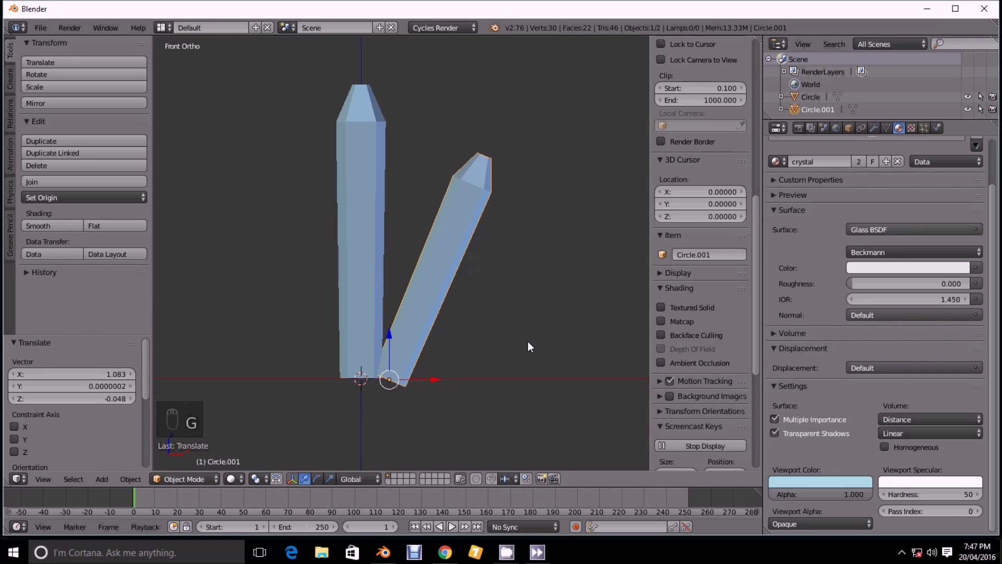
# Tilt the smaller copy about -7.6° in right view
pyautogui.press('KP_3')
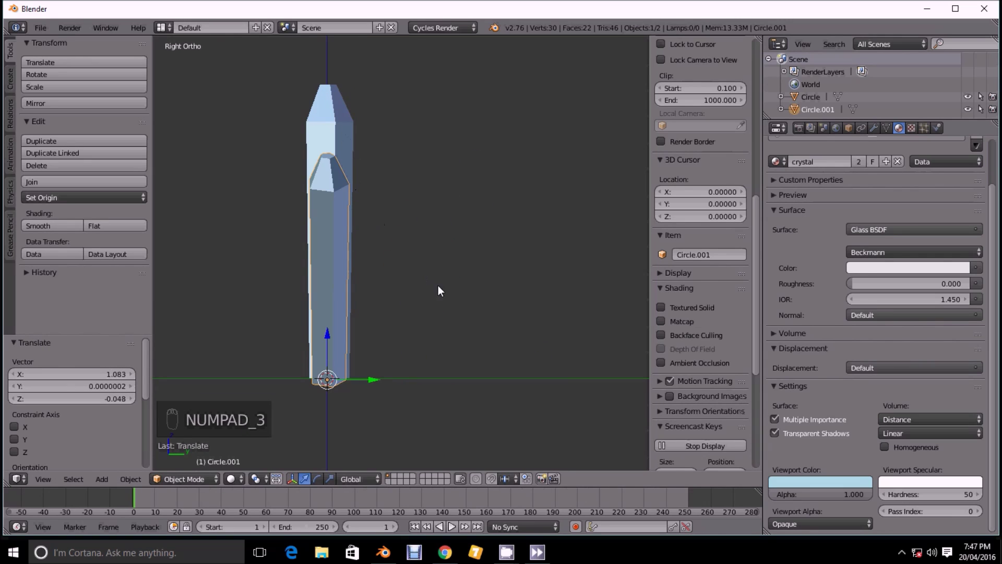
pyautogui.press('r')
pyautogui.click(447, 268)
# Duplicate the small tilted crystal in right view, tilt the copy the opposite way and place it beside the cluster's base
pyautogui.hotkey('shift', 'd')
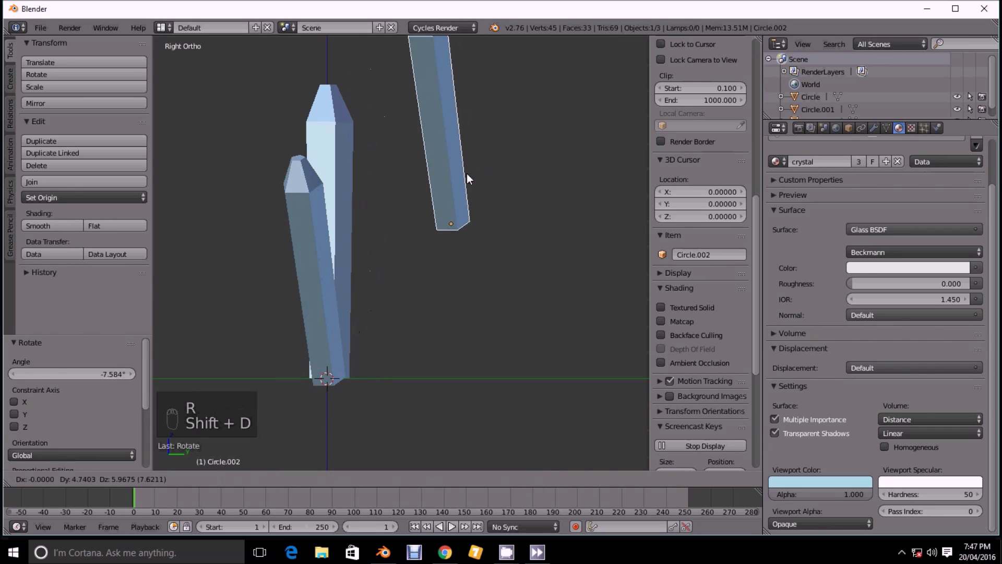
pyautogui.rightClick(480, 175)
pyautogui.press('g')
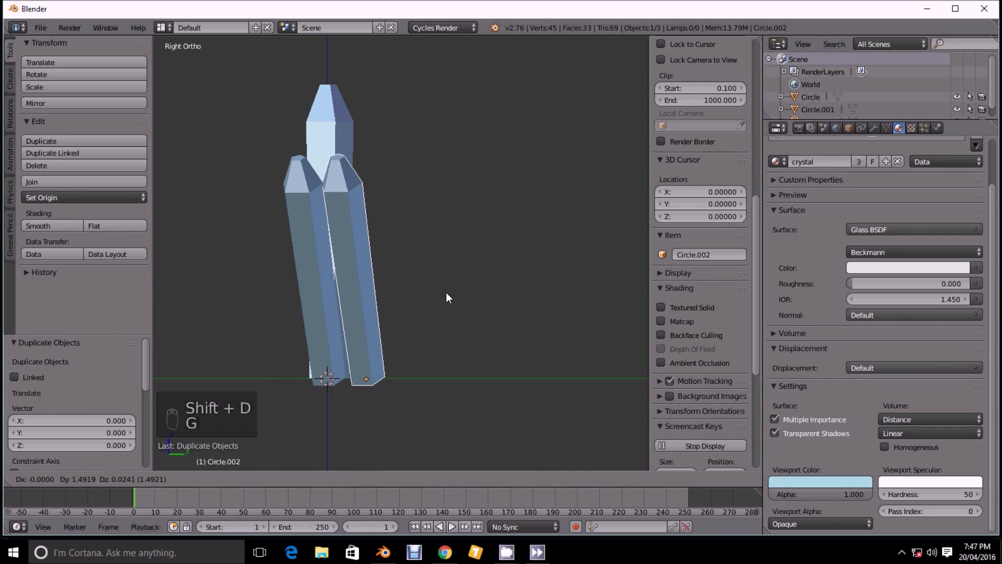
pyautogui.click(447, 295)
pyautogui.press('r')
pyautogui.click(487, 399)
pyautogui.press('g')
pyautogui.click(470, 397)
# Scale down the second tilted crystal from an angled view and rotate it about 4.8°
pyautogui.moveTo(465, 396); pyautogui.dragTo(397, 331, button='middle')
pyautogui.press('s')
pyautogui.click(490, 349)
pyautogui.press('r')
pyautogui.click(514, 365)
# Duplicate the central crystal, rotate the copy about 20° away from the other tilted crystals and scale it to about 0.92
pyautogui.moveTo(515, 365); pyautogui.dragTo(426, 273, button='middle')
pyautogui.rightClick(440, 270)
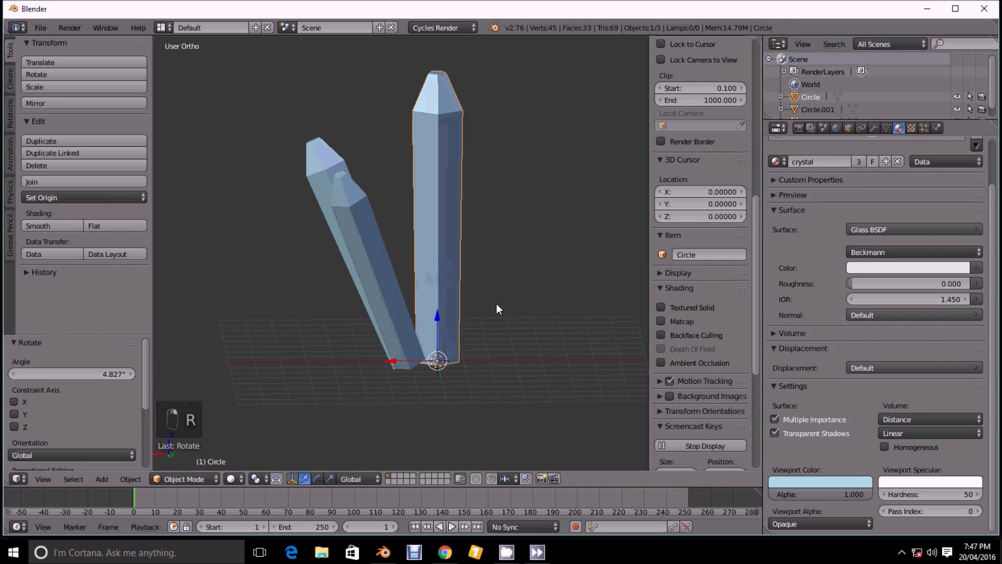
pyautogui.hotkey('shift', 'd')
pyautogui.press('r')
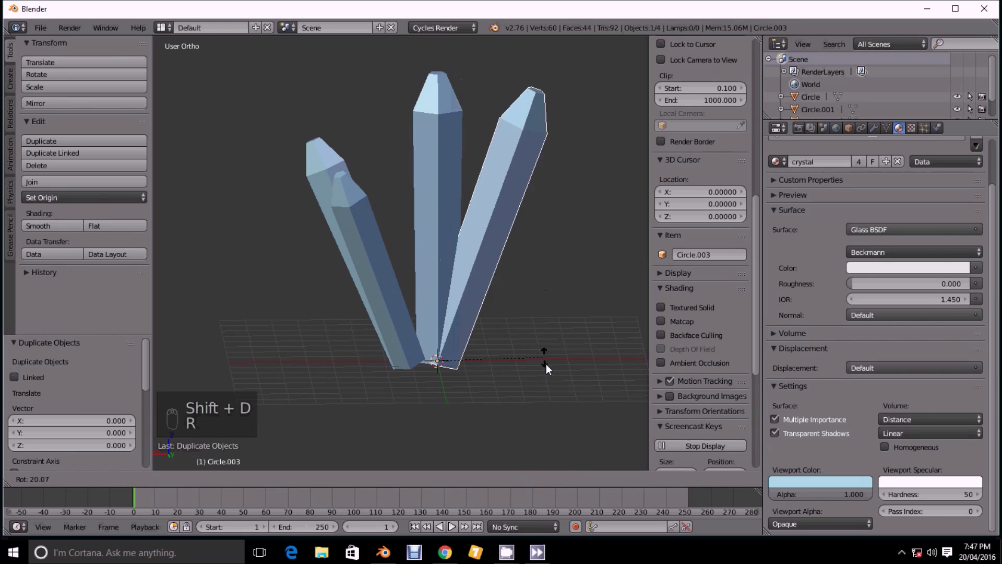
pyautogui.click(543, 368)
pyautogui.press('s')
pyautogui.click(546, 386)
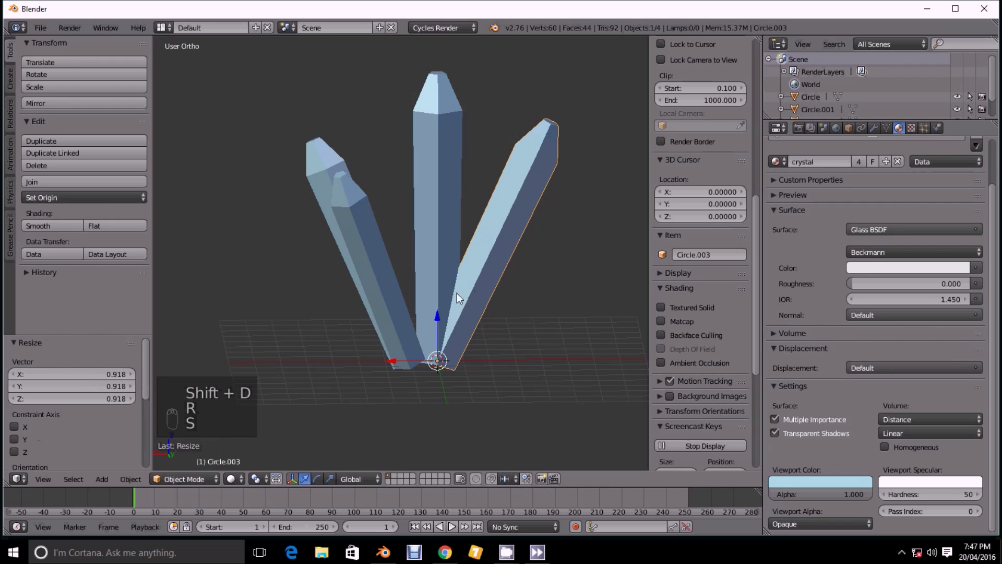
# Duplicate the central crystal again and rotate this copy about 20° toward an open side of the cluster
pyautogui.moveTo(456, 293); pyautogui.dragTo(503, 319, button='middle')
pyautogui.rightClick(377, 177)
pyautogui.moveTo(320, 238); pyautogui.dragTo(356, 225, button='middle')
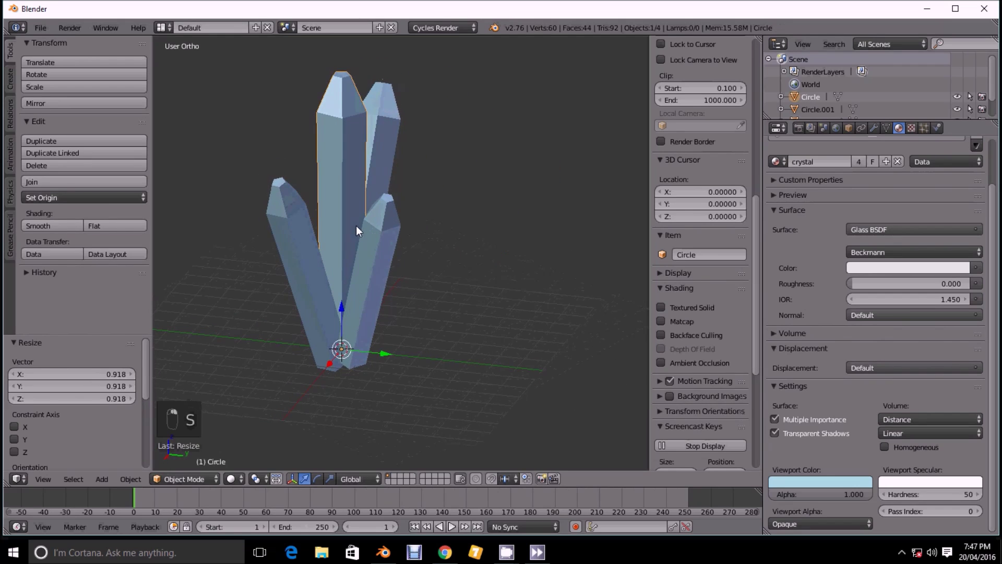
pyautogui.hotkey('shift', 'd')
pyautogui.rightClick(412, 204)
pyautogui.press('r')
pyautogui.click(477, 321)
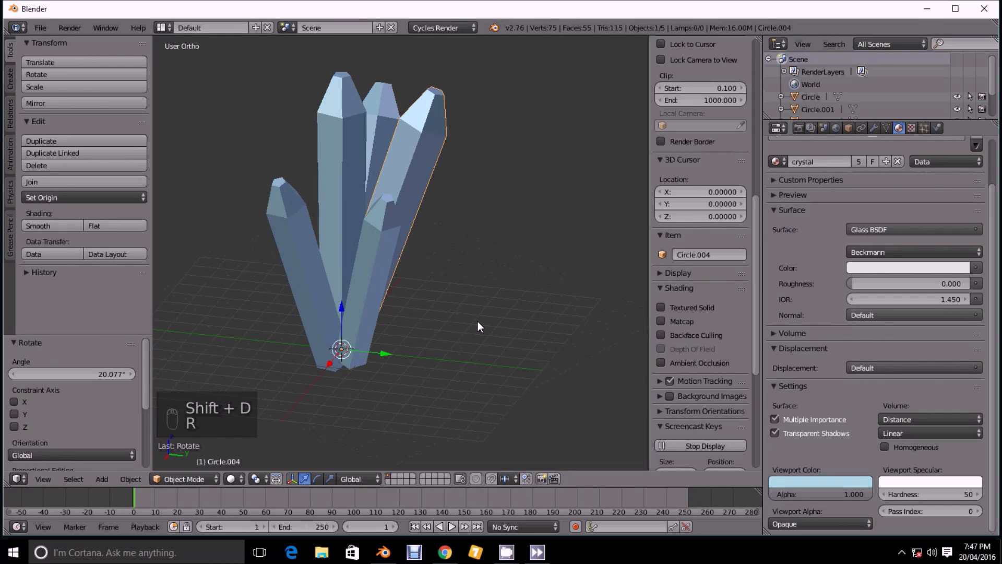
# Move the newest tilted crystal out from the cluster's center and scale it to about 0.81
pyautogui.press('g')
pyautogui.click(496, 324)
pyautogui.moveTo(500, 325); pyautogui.dragTo(546, 356, button='middle')
pyautogui.press('s')
pyautogui.click(516, 346)
pyautogui.moveTo(509, 306); pyautogui.dragTo(535, 287, button='middle')
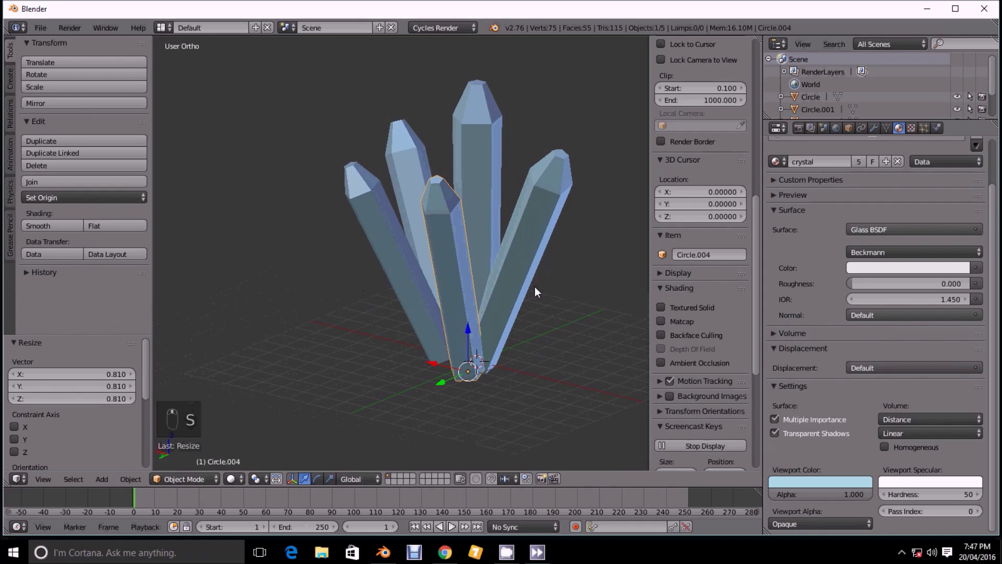
# Duplicate the upright central crystal and move the copy about -5.1 along Y, clear of the cluster
pyautogui.rightClick(492, 219)
pyautogui.moveTo(546, 238); pyautogui.dragTo(399, 256, button='middle')
pyautogui.scroll(2, 425, 289)
pyautogui.press('Tab')
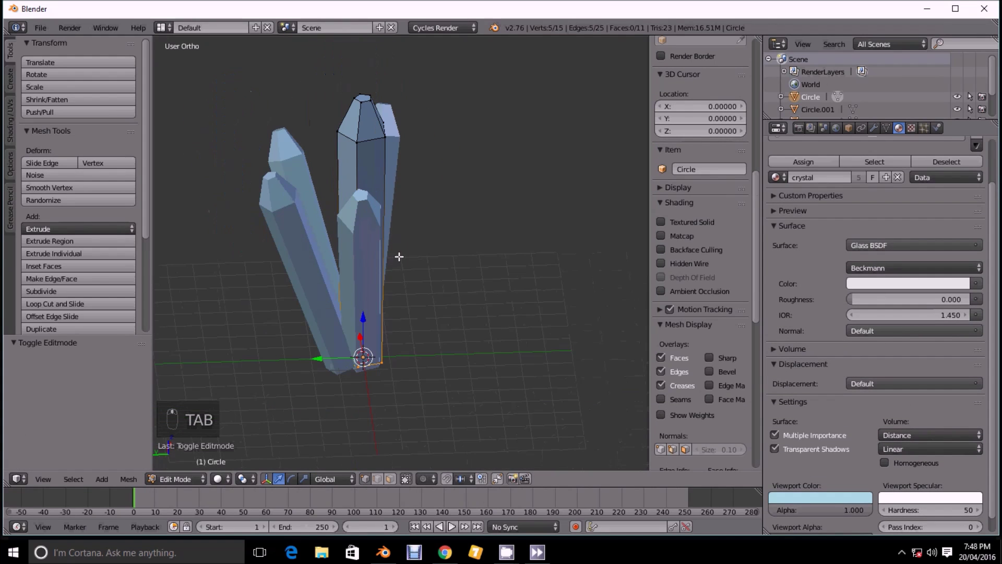
pyautogui.press('Tab')
pyautogui.hotkey('shift', 'd')
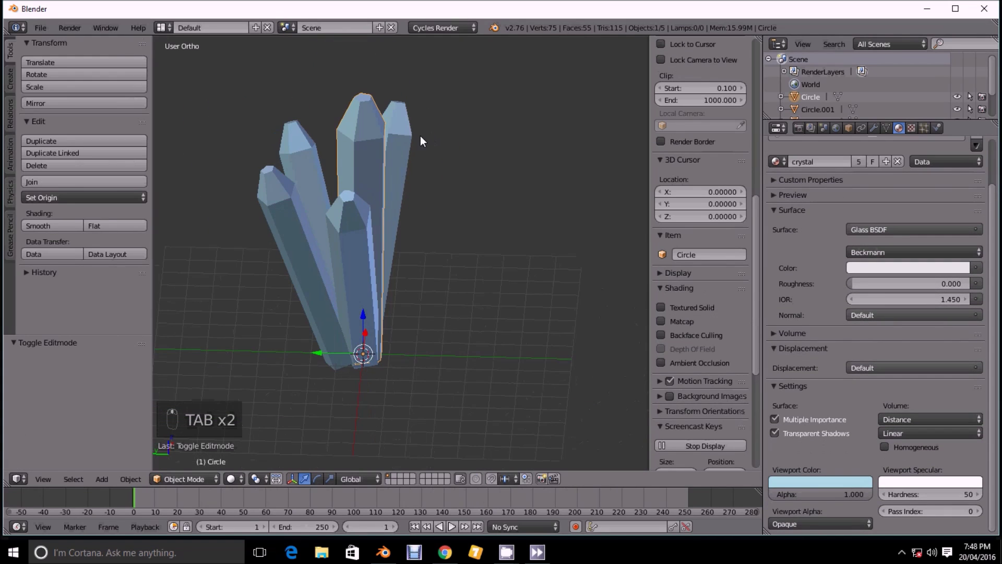
pyautogui.rightClick(470, 138)
pyautogui.moveTo(325, 356); pyautogui.dragTo(459, 351)
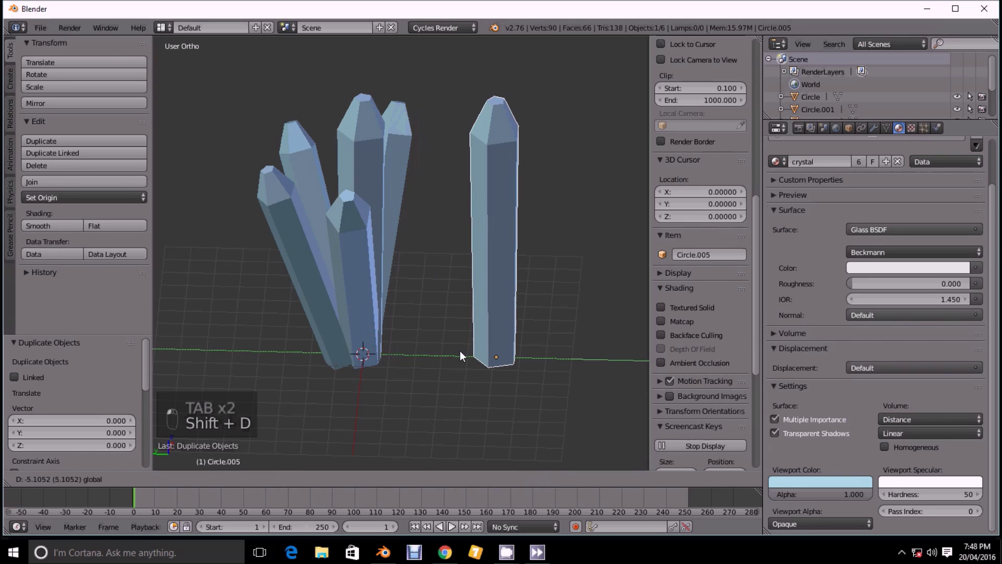
# Shorten the separate crystal in Edit Mode by raising its base loop about 4.8 along Z, then return to Object Mode
pyautogui.press('Tab')
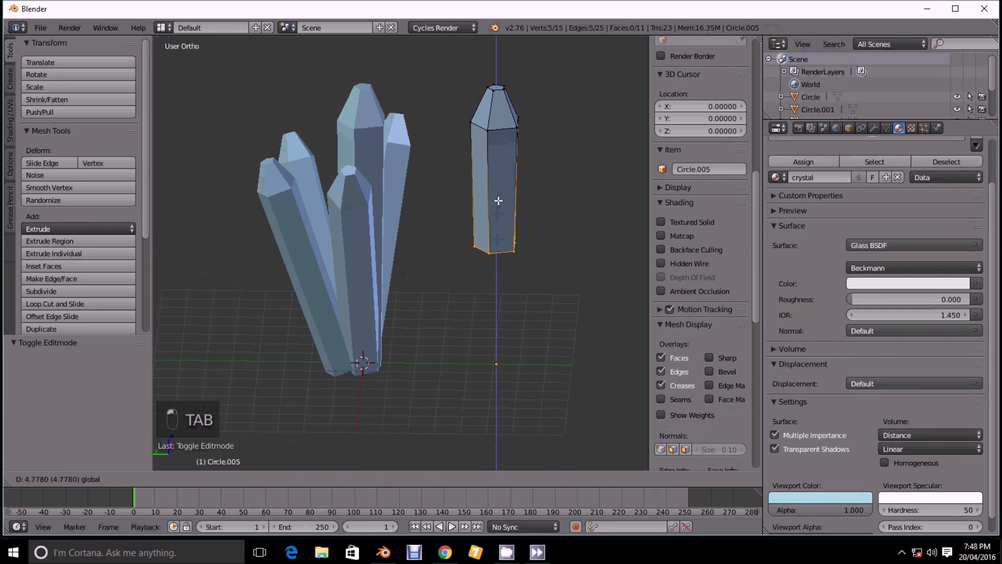
pyautogui.press('Tab')
pyautogui.moveTo(506, 218); pyautogui.dragTo(437, 208, button='middle')
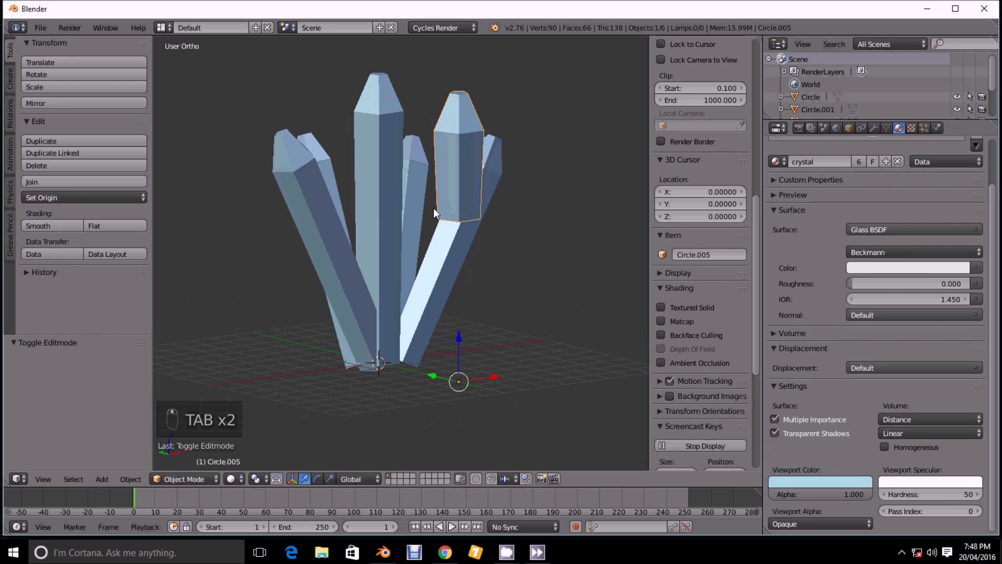
# Move the shortened crystal down about 6.5 in front view so its base sits level with the cluster's
pyautogui.press('KP_1')
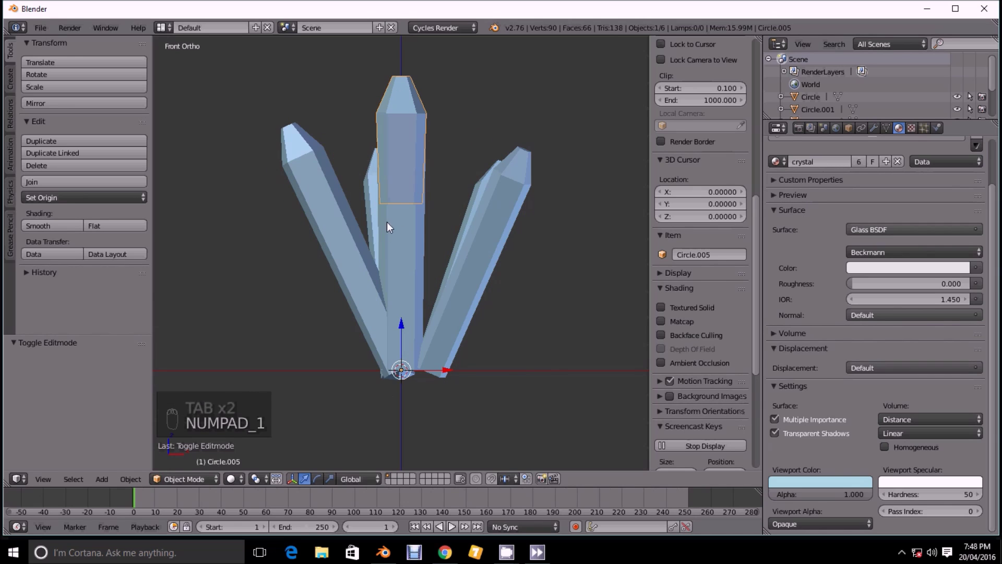
pyautogui.press('g')
pyautogui.click(397, 408)
# Move the short crystal about 7.75 along Y in right view, placing it on the other side of the cluster
pyautogui.scroll(-3, 396, 408)
pyautogui.moveTo(297, 256); pyautogui.dragTo(458, 311, button='middle')
pyautogui.scroll(2, 458, 311)
pyautogui.keyDown('shift'); pyautogui.moveTo(479, 352); pyautogui.dragTo(427, 214, button='middle'); pyautogui.keyUp('shift')
pyautogui.scroll(1, 449, 224)
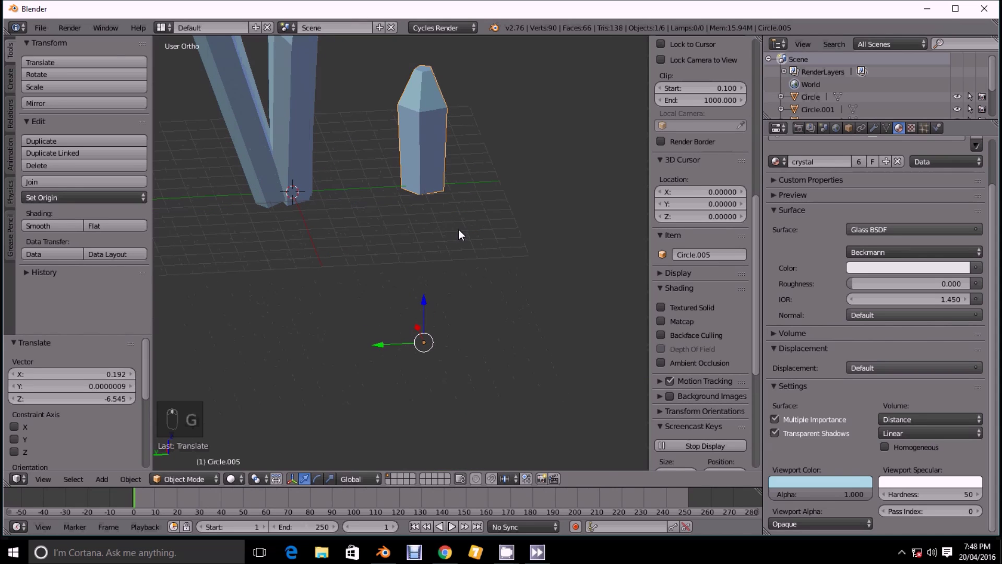
pyautogui.press('Tab')
pyautogui.press('Tab')
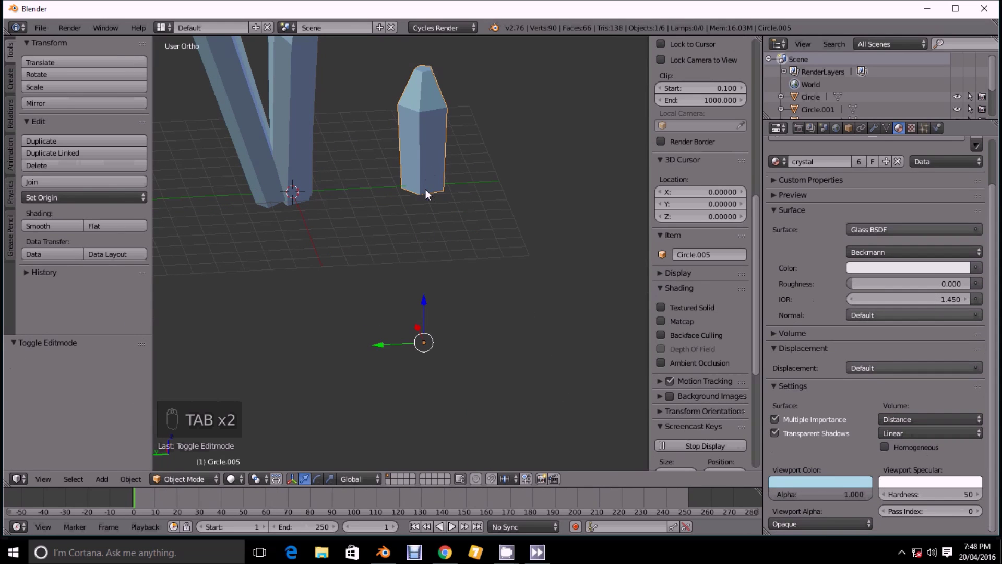
pyautogui.press('KP_1')
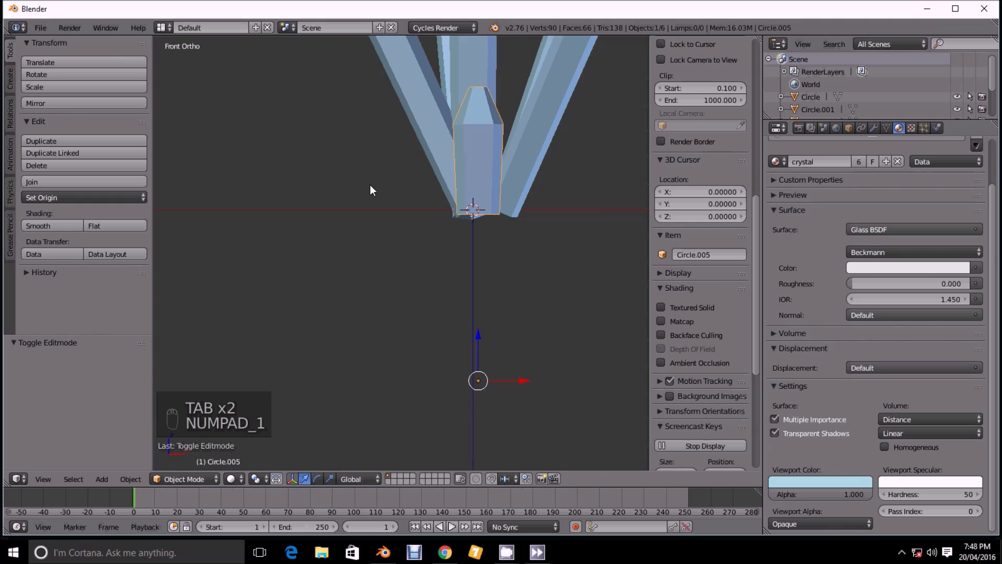
pyautogui.press('KP_3')
pyautogui.press('g')
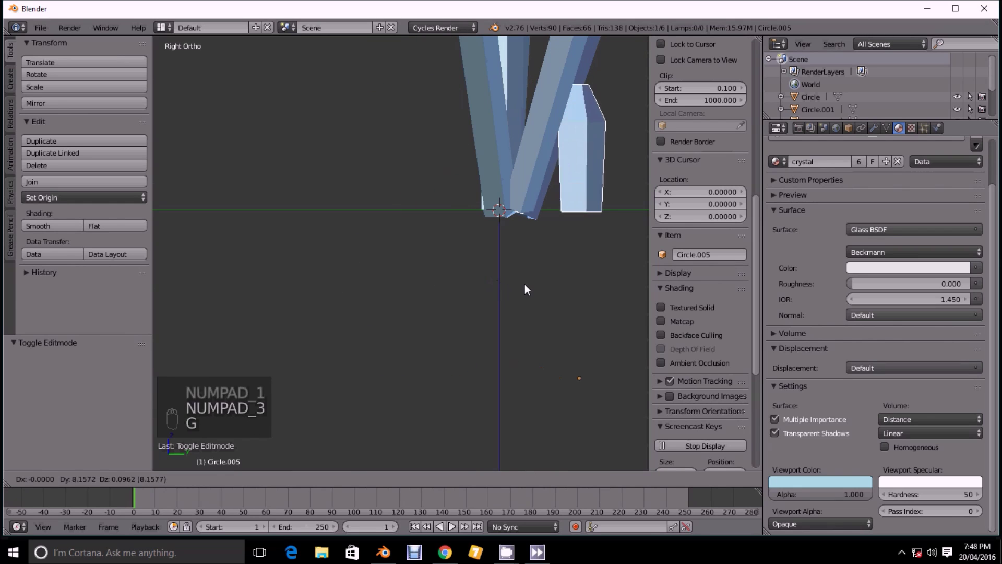
pyautogui.click(511, 285)
pyautogui.keyDown('shift'); pyautogui.moveTo(511, 284); pyautogui.dragTo(440, 241, button='middle'); pyautogui.keyUp('shift')
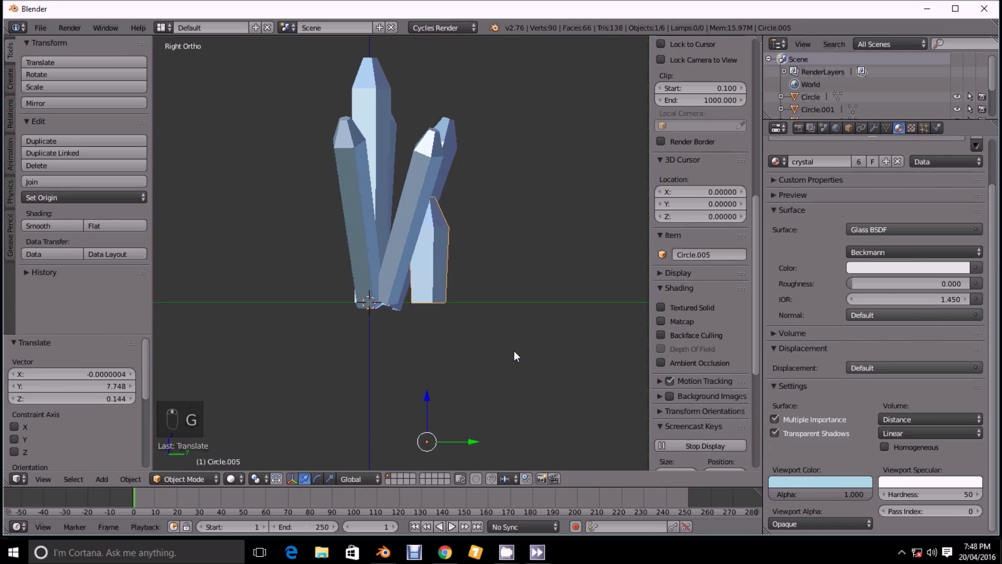
pyautogui.press('r')
pyautogui.rightClick(546, 368)
pyautogui.scroll(1, 443, 274)
pyautogui.scroll(-1, 433, 255)
pyautogui.keyDown('shift'); pyautogui.moveTo(454, 314); pyautogui.dragTo(436, 242, button='middle'); pyautogui.keyUp('shift')
pyautogui.scroll(1, 422, 355)
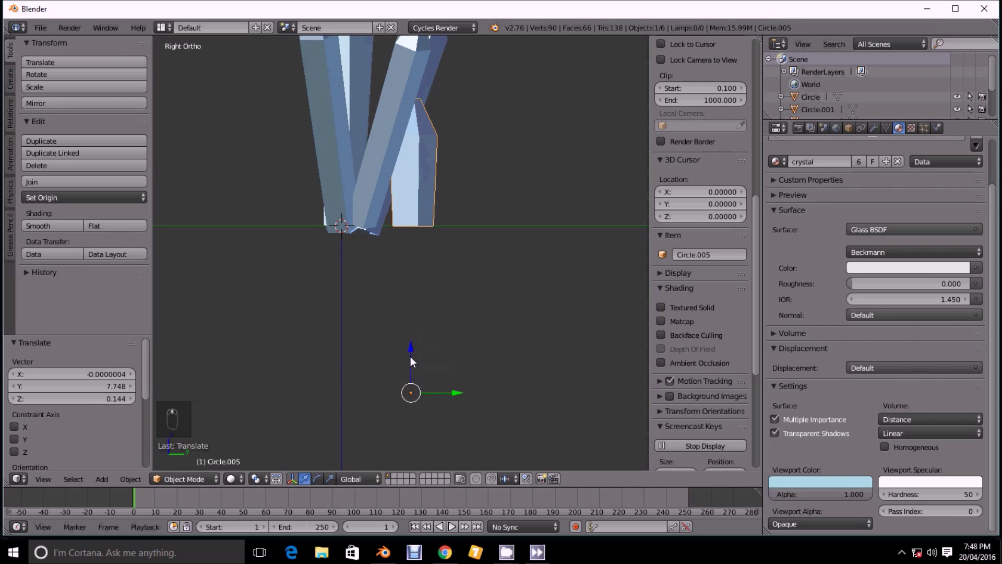
# Select the short crystal's whole mesh in Edit Mode and move it about -6.3 along Z so its base meets the origin
pyautogui.press('Tab')
pyautogui.keyDown('shift'); pyautogui.moveTo(441, 336); pyautogui.dragTo(423, 257, button='middle'); pyautogui.keyUp('shift')
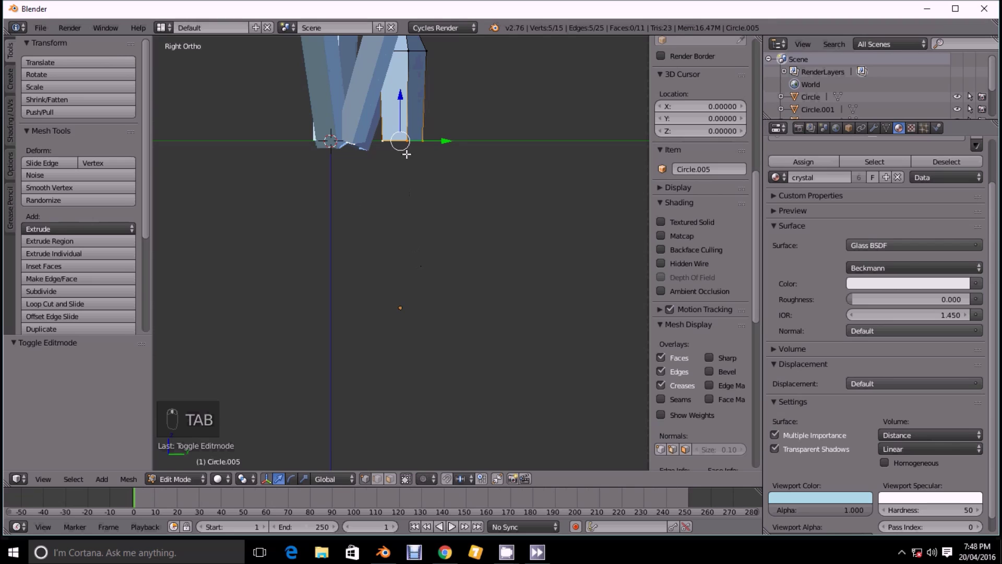
pyautogui.scroll(-1, 419, 171)
pyautogui.press('a')
pyautogui.press('a')
pyautogui.moveTo(402, 72); pyautogui.dragTo(407, 209)
pyautogui.scroll(5, 416, 323)
pyautogui.keyDown('shift'); pyautogui.moveTo(426, 340); pyautogui.dragTo(443, 238, button='middle'); pyautogui.keyUp('shift')
pyautogui.scroll(1, 440, 256)
pyautogui.scroll(-3, 410, 261)
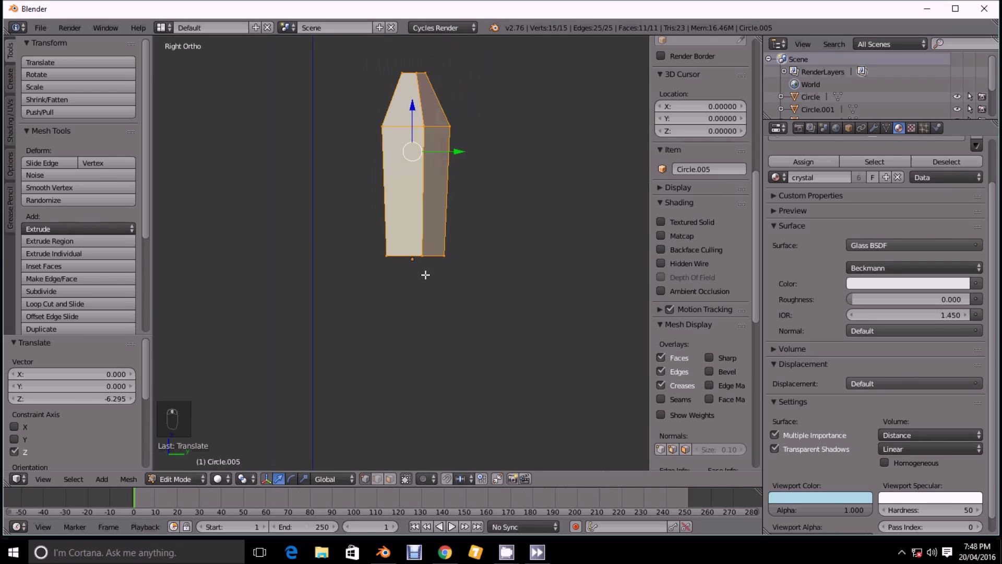
pyautogui.press('Tab')
# Raise the short crystal object about 6.27 along Z back to the cluster's base level
pyautogui.scroll(-3, 421, 180)
pyautogui.moveTo(413, 271); pyautogui.dragTo(409, 130)
pyautogui.keyDown('shift'); pyautogui.moveTo(408, 129); pyautogui.dragTo(424, 214, button='middle'); pyautogui.keyUp('shift')
# Tilt the short crystal outward in right view and move it about -0.47 in Y and -0.13 in Z against the cluster
pyautogui.press('r')
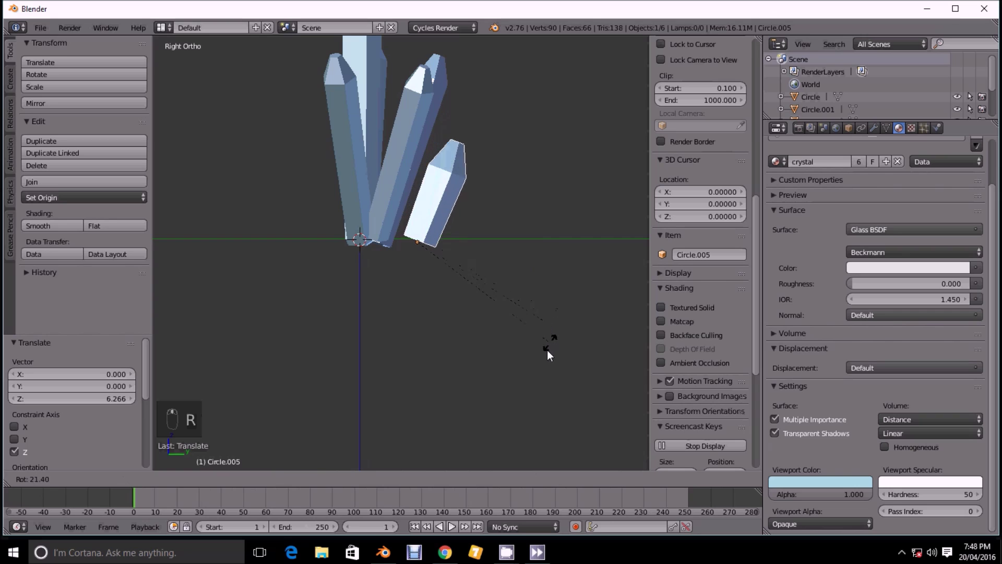
pyautogui.click(527, 349)
pyautogui.scroll(2, 501, 344)
pyautogui.press('g')
pyautogui.click(469, 352)
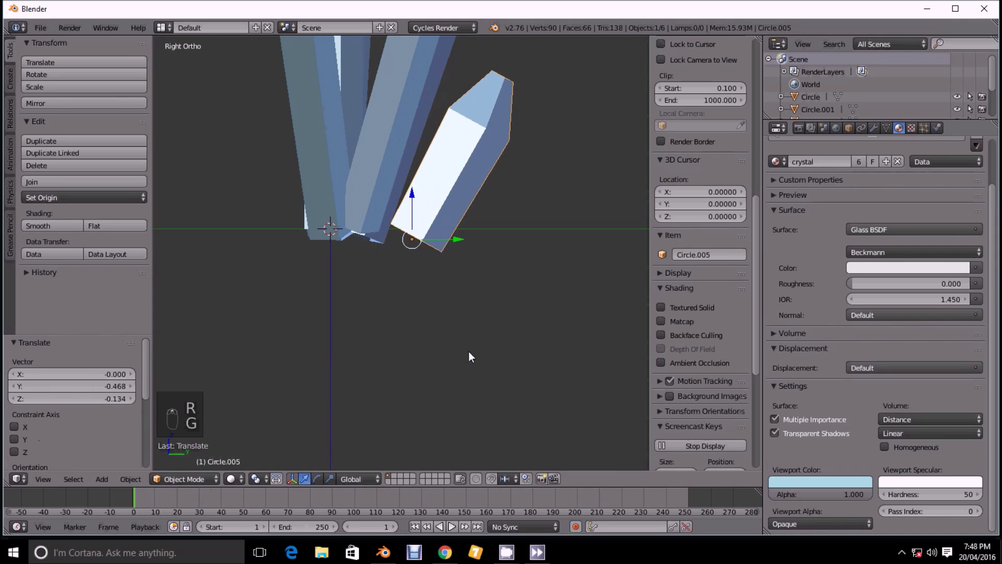
# Duplicate the short tilted crystal in right view and place the copy about -5.02 along Y, across the cluster
pyautogui.scroll(-3, 438, 297)
pyautogui.keyDown('shift'); pyautogui.moveTo(371, 183); pyautogui.dragTo(378, 248, button='middle'); pyautogui.keyUp('shift')
pyautogui.rightClick(398, 210)
pyautogui.moveTo(399, 210); pyautogui.dragTo(423, 269, button='middle')
pyautogui.rightClick(423, 269)
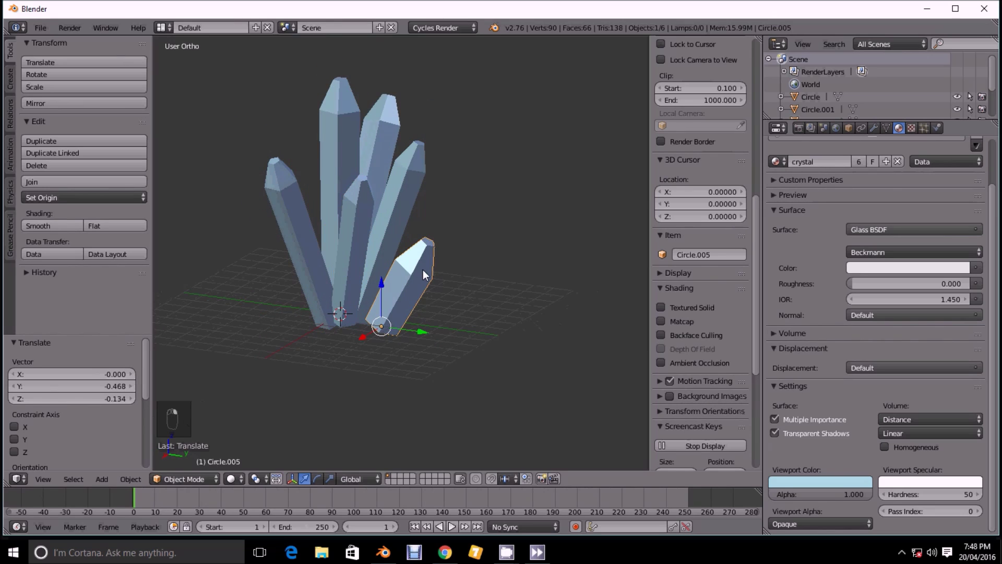
pyautogui.press('KP_1')
pyautogui.press('KP_3')
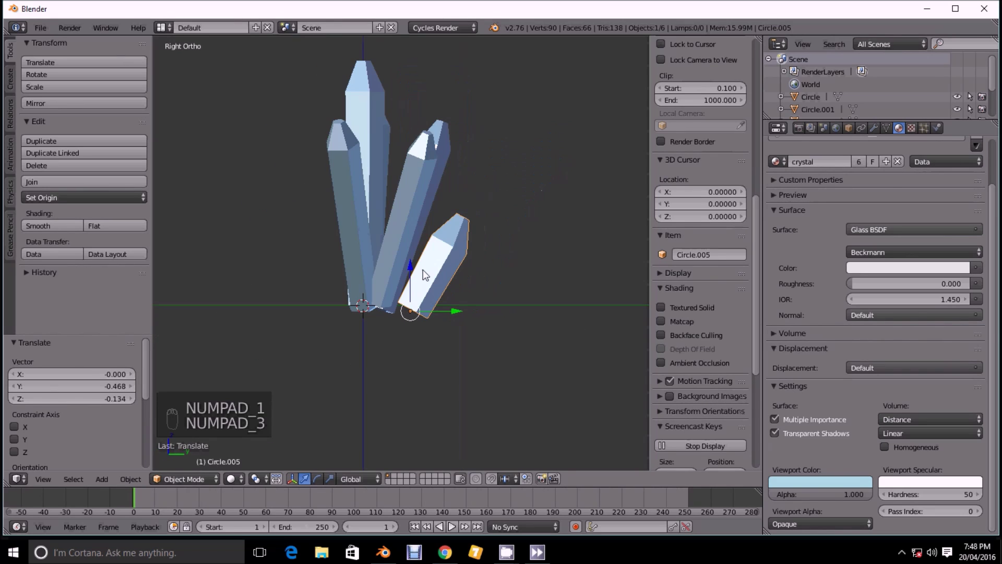
pyautogui.hotkey('shift', 'd')
pyautogui.click(314, 271)
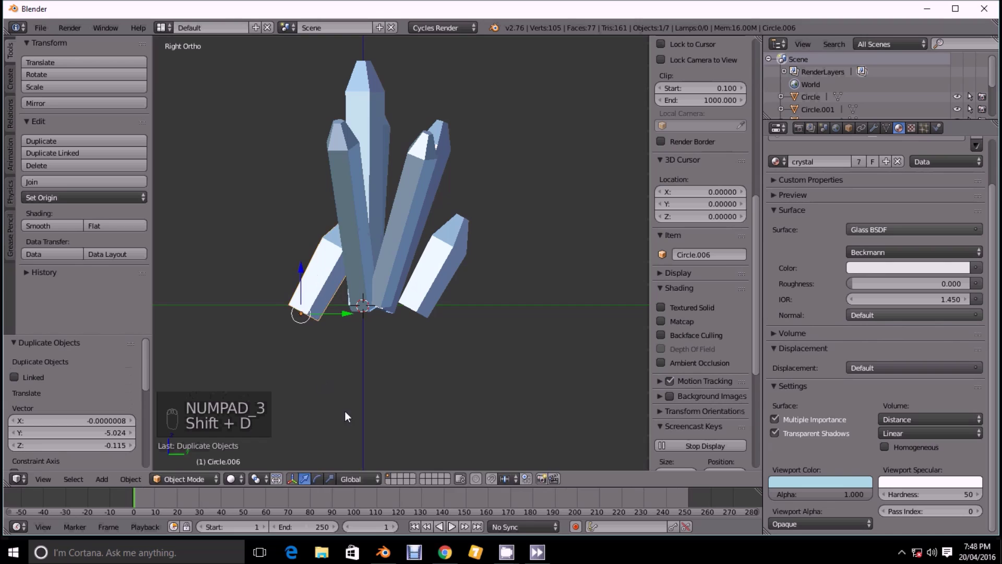
# Rotate the copied short crystal about -63.5° so it leans outward, and move it about 2 along Y toward the cluster
pyautogui.press('r')
pyautogui.click(510, 259)
pyautogui.press('g')
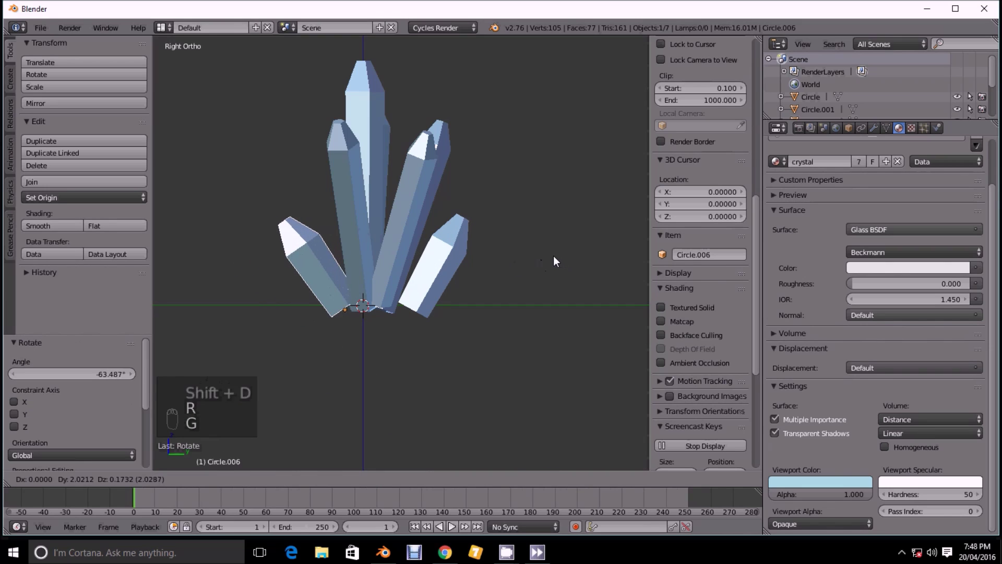
pyautogui.click(554, 256)
# Rescale the copied short crystal and shift it about 0.14 along Y against the cluster base
pyautogui.press('s')
pyautogui.click(494, 382)
pyautogui.press('g')
pyautogui.click(497, 383)
# Duplicate the long outward-leaning crystal about -1.54 in X, 0.41 in Y and -0.37 in Z, and scale the copy to about 0.48
pyautogui.moveTo(497, 383); pyautogui.dragTo(421, 218, button='middle')
pyautogui.hotkey('shift', 'd')
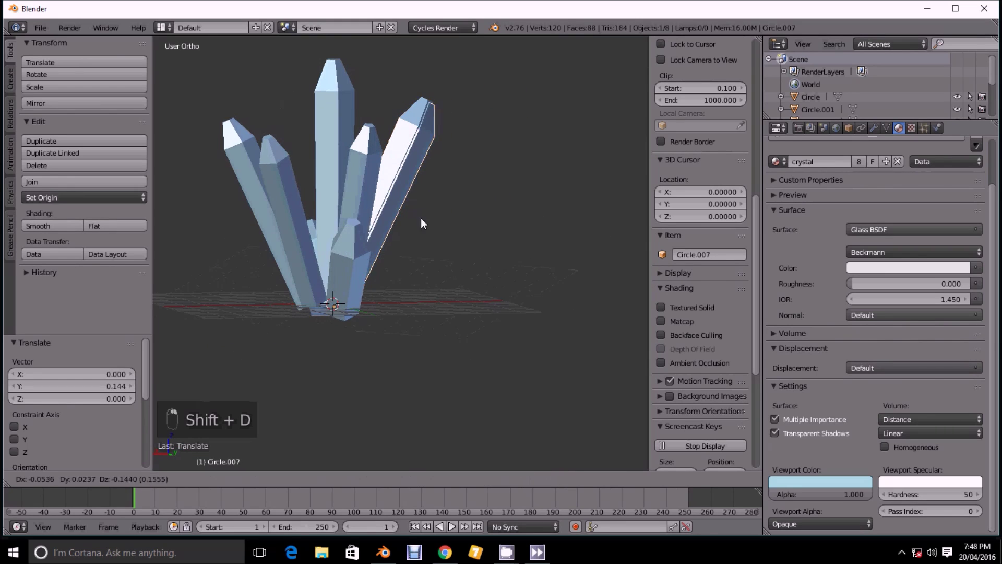
pyautogui.click(450, 222)
pyautogui.press('s')
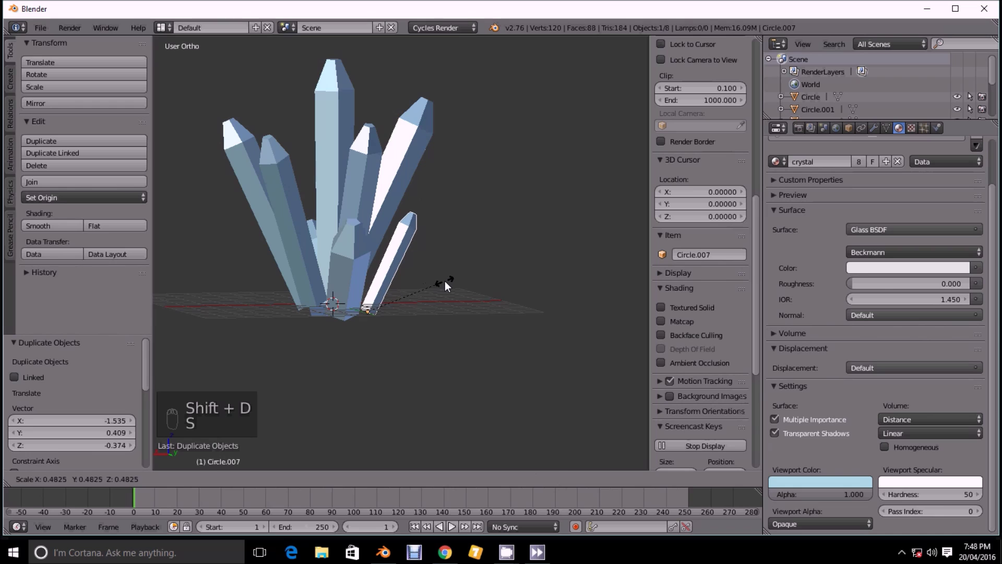
pyautogui.click(444, 281)
# Rotate the small crystal copy about 10.4° outward and move it about 0.77 in X, -0.12 in Y and 0.09 in Z into the cluster
pyautogui.press('r')
pyautogui.click(471, 363)
pyautogui.press('g')
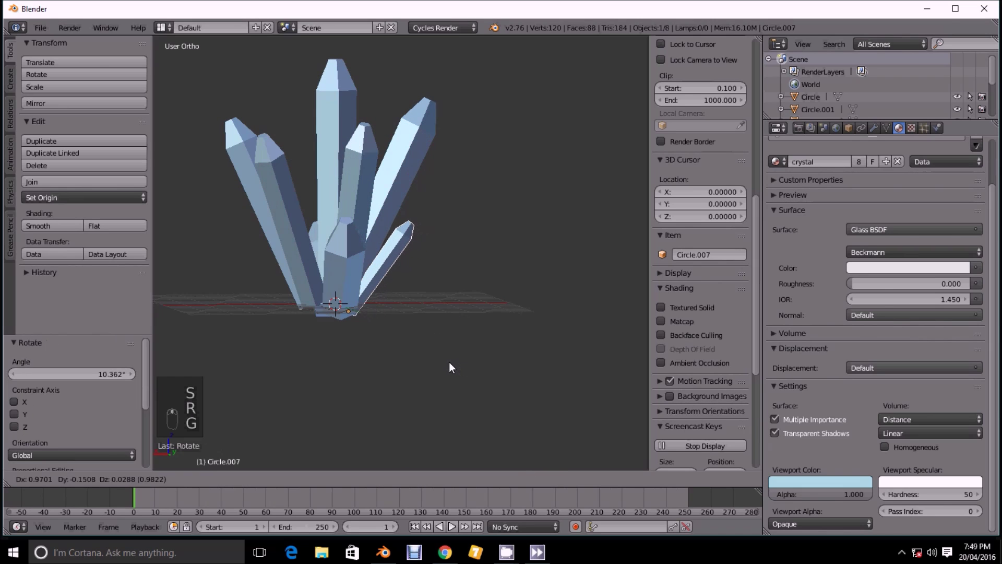
pyautogui.click(453, 363)
# Scale down the two upper vertex rings of the small crystal in Edit Mode to taper its pointed end
pyautogui.moveTo(444, 310); pyautogui.dragTo(410, 336, button='middle')
pyautogui.scroll(2, 469, 271)
pyautogui.keyDown('shift'); pyautogui.moveTo(488, 250); pyautogui.dragTo(456, 281, button='middle'); pyautogui.keyUp('shift')
pyautogui.scroll(4, 452, 282)
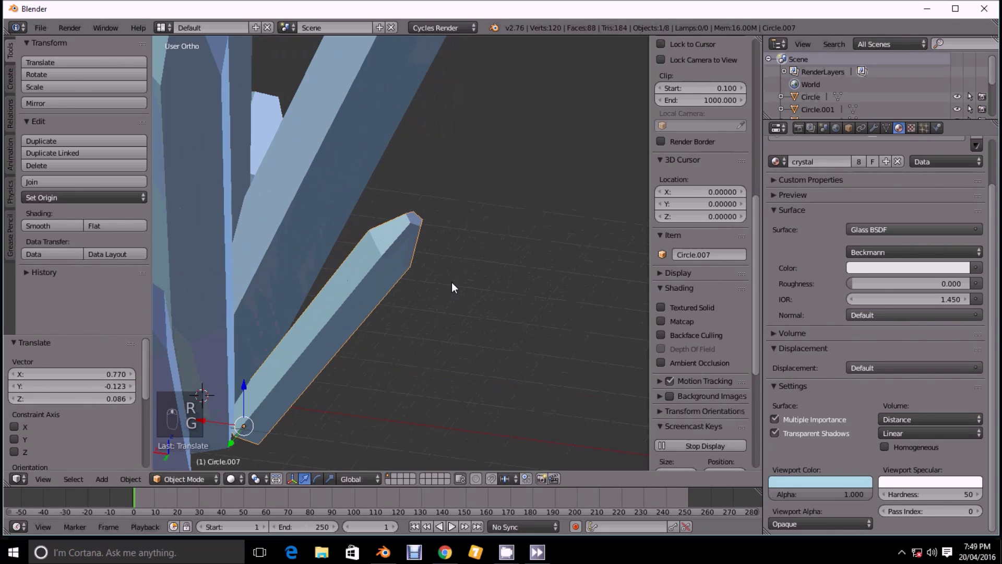
pyautogui.press('Tab')
pyautogui.scroll(2, 439, 266)
pyautogui.press('a')
pyautogui.press('a')
pyautogui.press('a')
pyautogui.press('a')
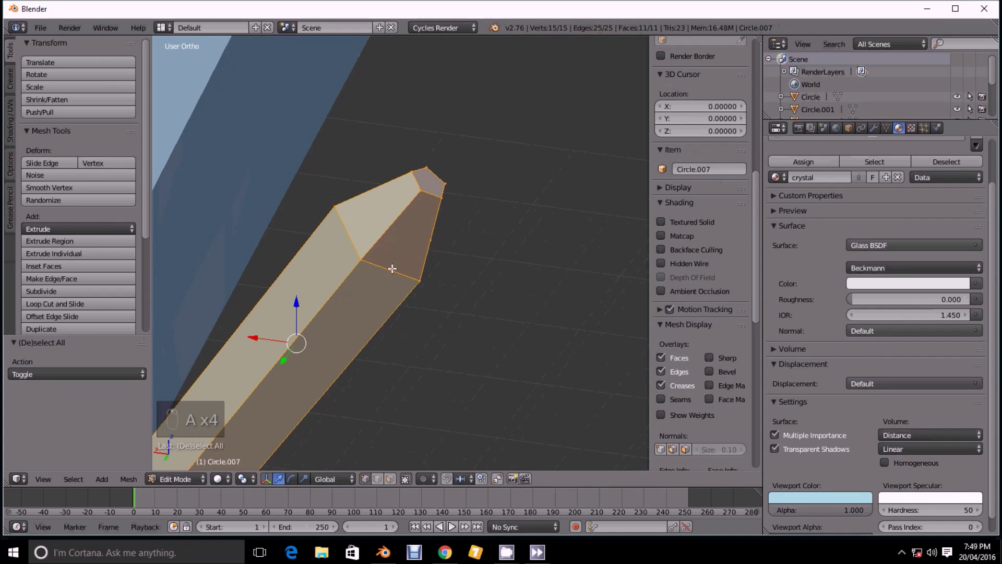
pyautogui.press('a')
pyautogui.scroll(-5, 475, 271)
pyautogui.press('s')
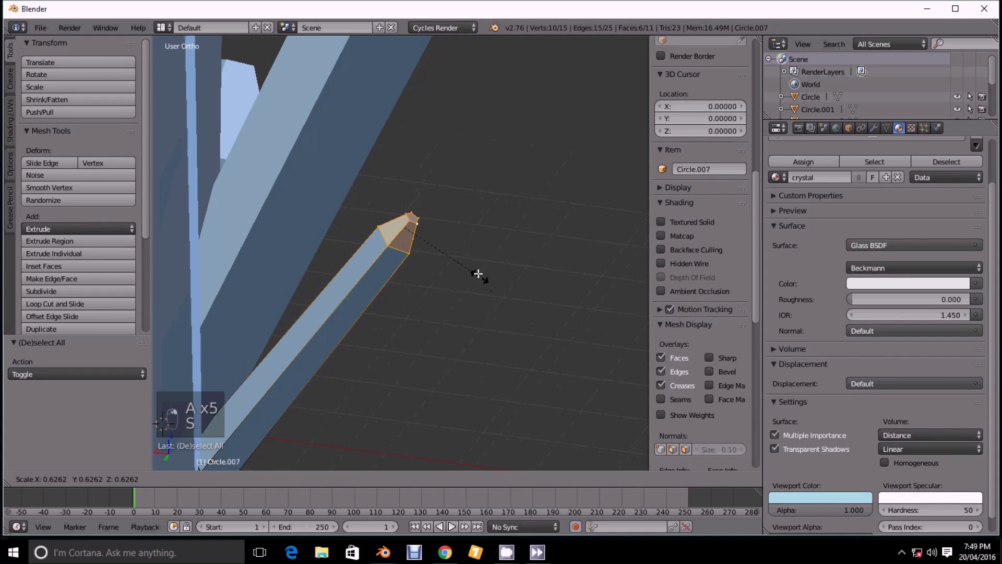
pyautogui.click(444, 279)
# Duplicate the small tapered crystal about 2.88 in X, -1.98 in Y and 0.6 in Z, and rotate the copy to a different lean
pyautogui.moveTo(479, 305); pyautogui.dragTo(394, 303, button='middle')
pyautogui.moveTo(402, 287); pyautogui.dragTo(440, 299, button='middle')
pyautogui.hotkey('shift', 'd')
pyautogui.click(578, 356)
pyautogui.press('r')
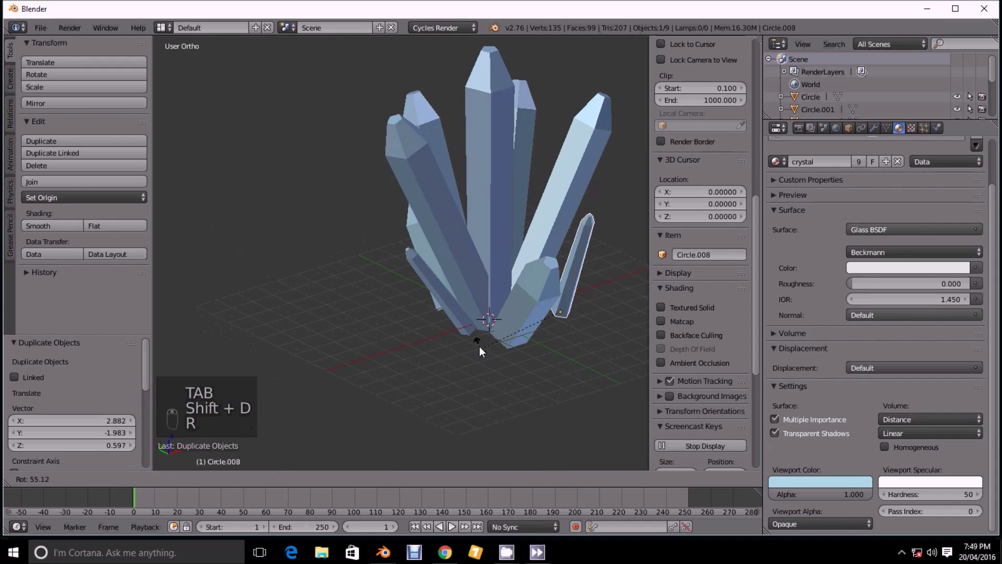
pyautogui.click(462, 308)
# Move the small tapered copy about -1.11 in X and 0.92 in Y, then lower it about 0.45 in Z into the cluster base
pyautogui.press('g')
pyautogui.click(455, 325)
pyautogui.moveTo(455, 324); pyautogui.dragTo(395, 317, button='middle')
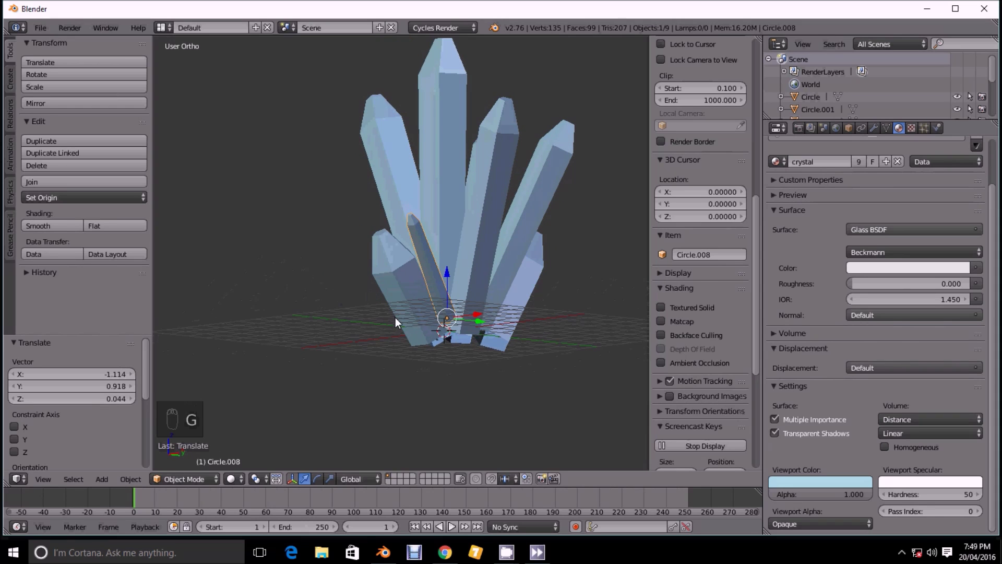
pyautogui.press('g')
pyautogui.click(413, 328)
pyautogui.moveTo(479, 318); pyautogui.dragTo(472, 324, button='middle')
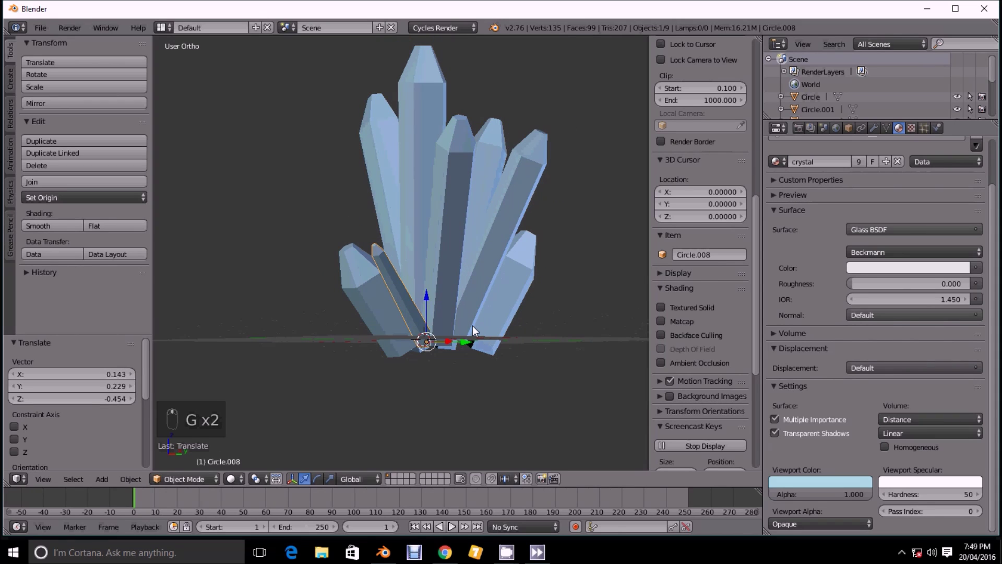
# Select the tall central crystal and rotate it so it leans slightly off vertical
pyautogui.moveTo(464, 263); pyautogui.dragTo(257, 314, button='middle')
pyautogui.press('a')
pyautogui.scroll(3, 509, 289)
pyautogui.rightClick(448, 141)
pyautogui.moveTo(449, 141); pyautogui.dragTo(597, 211, button='middle')
pyautogui.press('r')
pyautogui.click(571, 174)
# Select all the crystals, join them into a single object, and check the result briefly in wireframe shading
pyautogui.moveTo(571, 174); pyautogui.dragTo(484, 227, button='middle')
pyautogui.press('a')
pyautogui.press('a')
pyautogui.press('a')
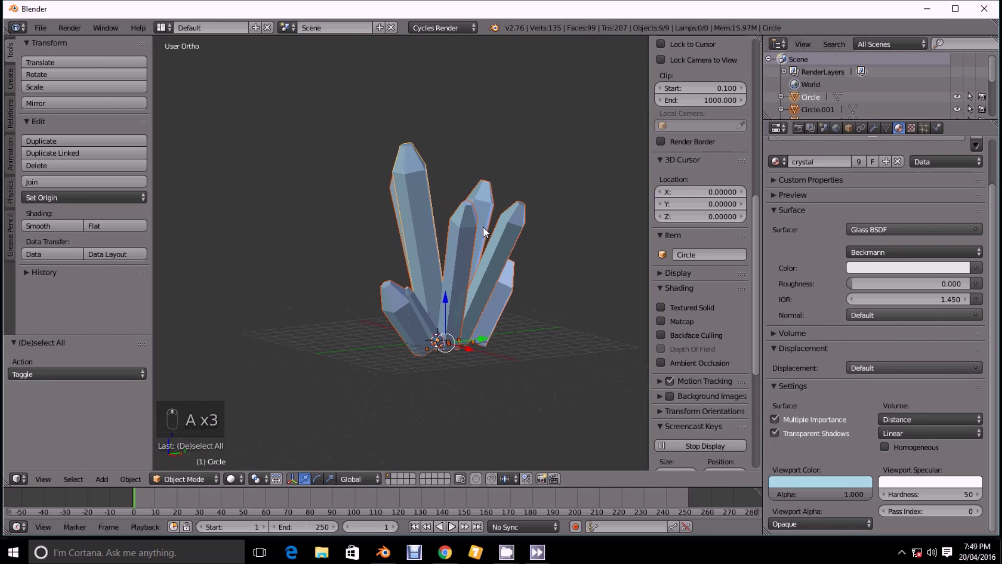
pyautogui.press('a')
pyautogui.scroll(1, 501, 221)
pyautogui.press('a')
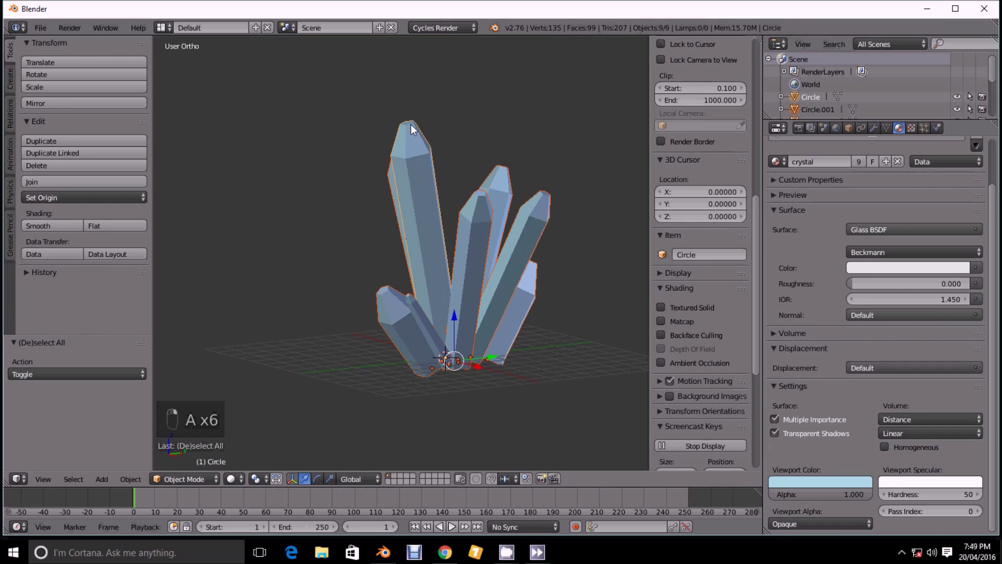
pyautogui.moveTo(412, 135); pyautogui.dragTo(412, 211, button='middle')
pyautogui.hotkey('ctrl', 'j')
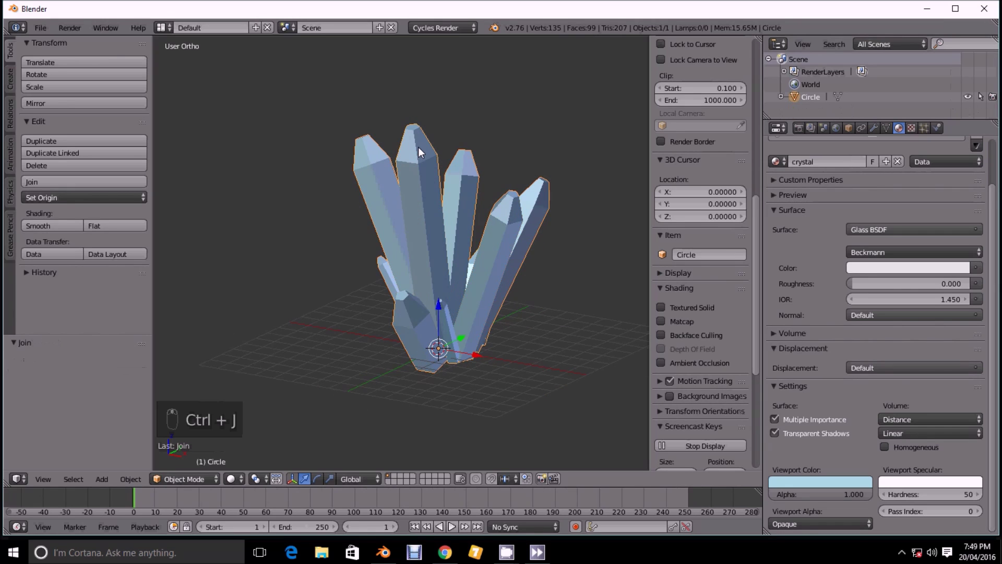
pyautogui.press('z')
pyautogui.press('a')
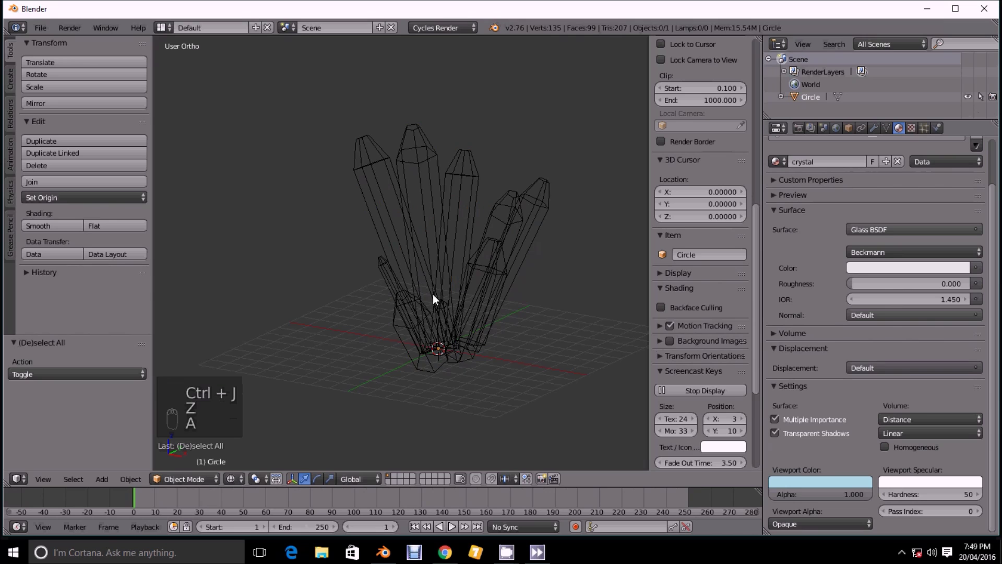
pyautogui.press('z')
# Set the viewport to front orthographic view and hide its tool shelf and properties region
pyautogui.moveTo(446, 270); pyautogui.dragTo(424, 223, button='middle')
pyautogui.press('KP_5')
pyautogui.press('KP_1')
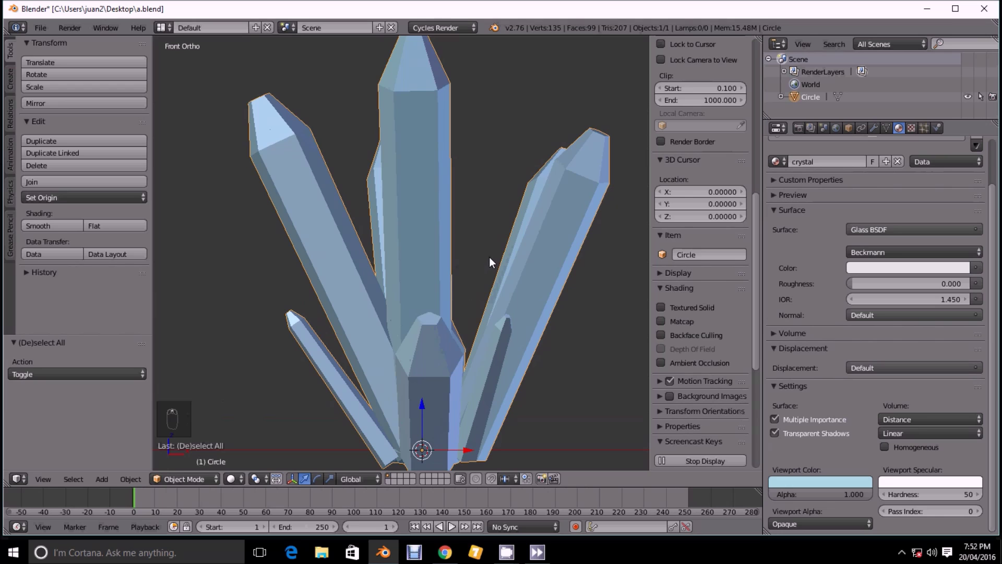
pyautogui.scroll(-1, 490, 255)
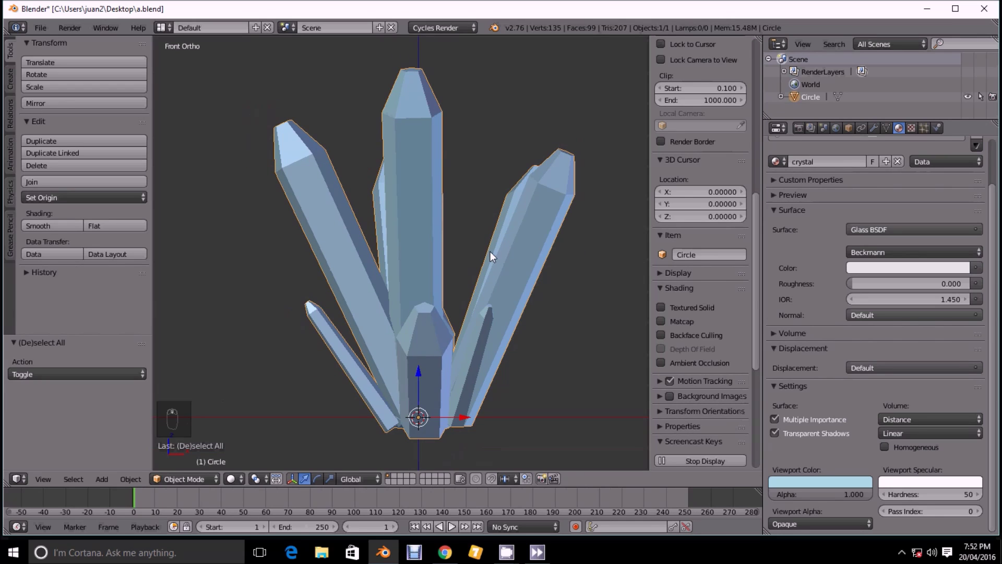
pyautogui.scroll(-1, 491, 253)
pyautogui.press('t')
pyautogui.press('n')
pyautogui.scroll(2, 475, 246)
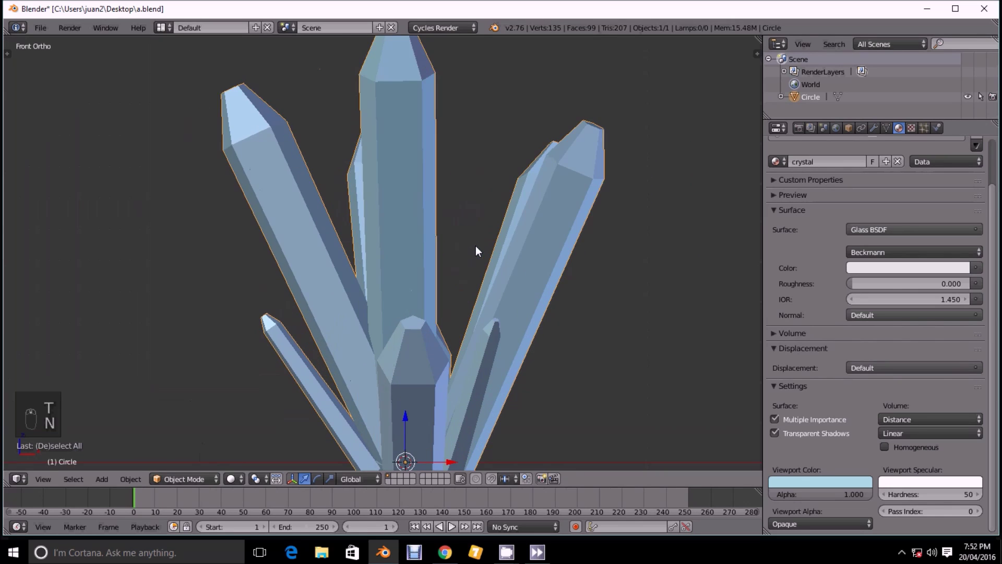
pyautogui.scroll(-3, 475, 246)
# Add a camera, look through it, and move it back about 16 units along its local Z axis
pyautogui.click(103, 478)
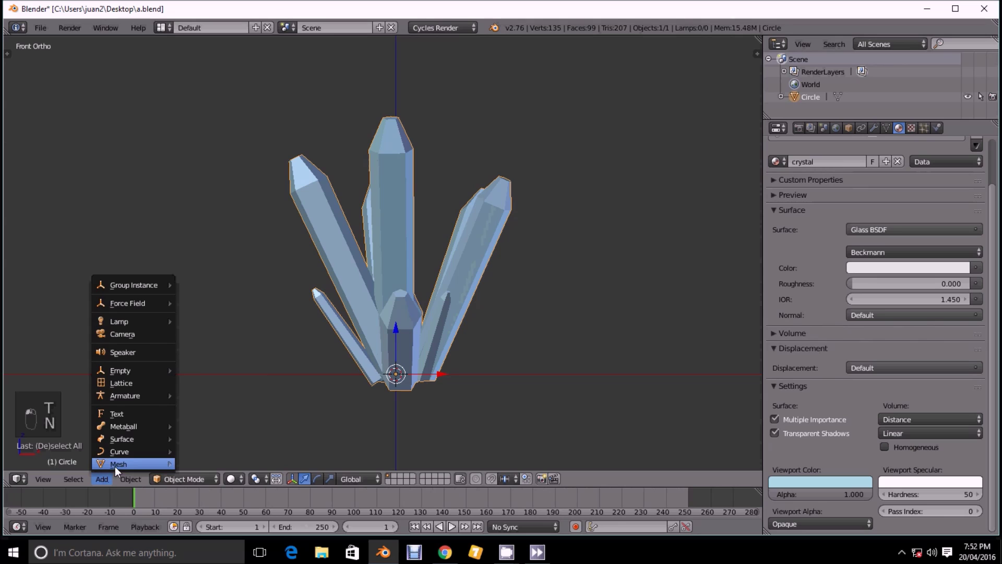
pyautogui.click(137, 335)
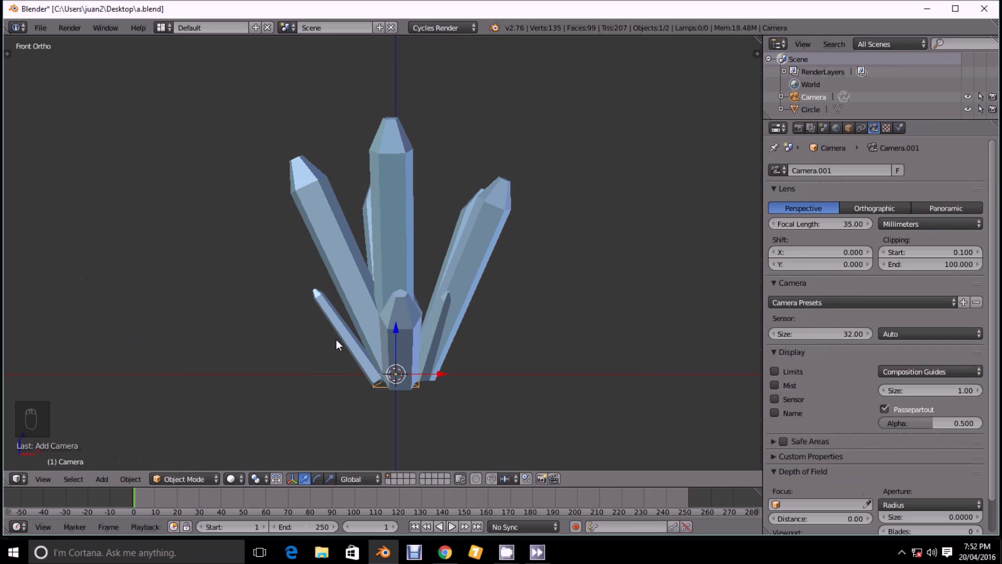
pyautogui.press('KP_0')
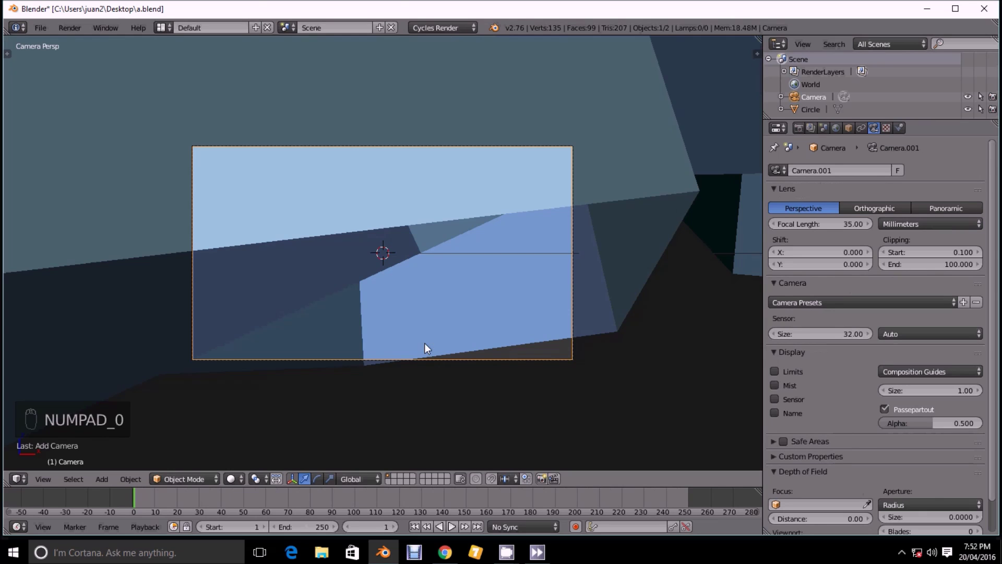
pyautogui.press('g')
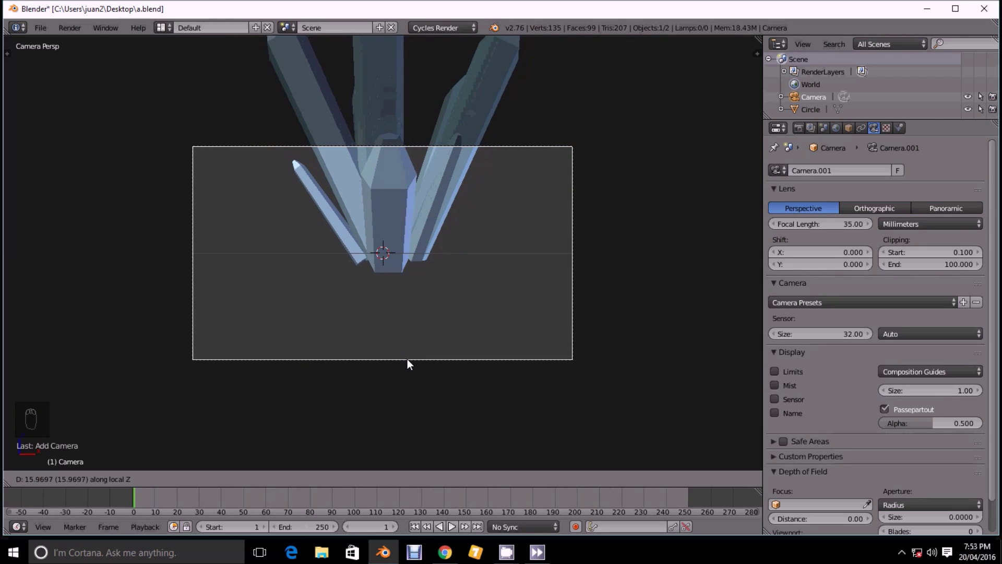
pyautogui.click(407, 372)
# Raise and reposition the camera until the whole crystal cluster fits inside the camera frame
pyautogui.press('g')
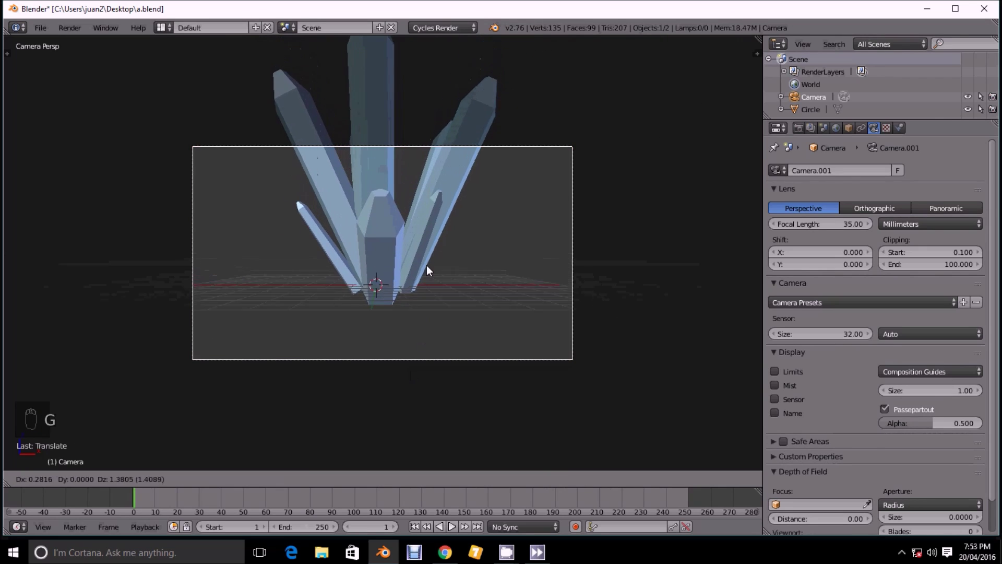
pyautogui.click(422, 120)
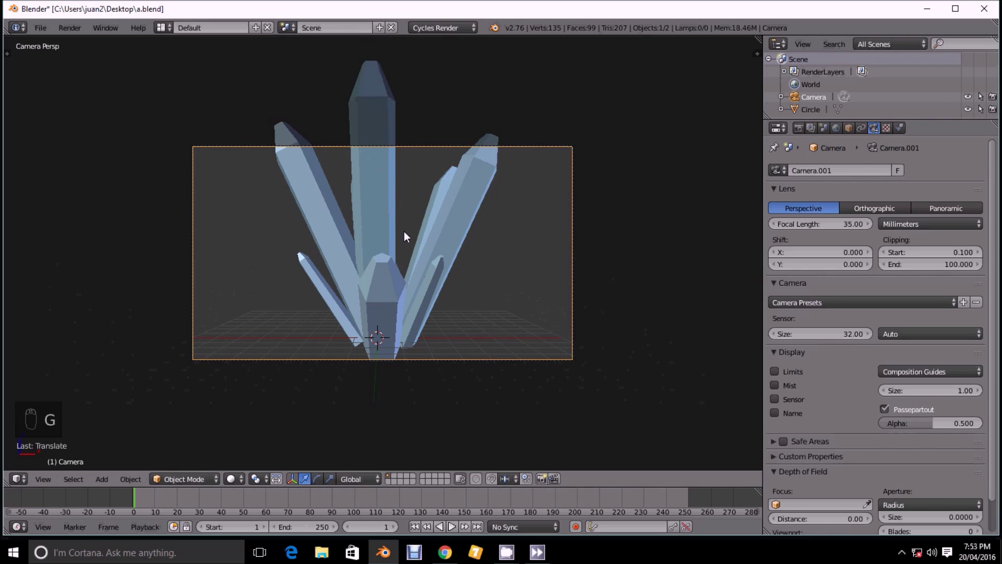
pyautogui.press('g')
pyautogui.click(430, 315)
pyautogui.press('g')
pyautogui.click(428, 236)
pyautogui.press('g')
pyautogui.click(452, 316)
pyautogui.scroll(2, 440, 218)
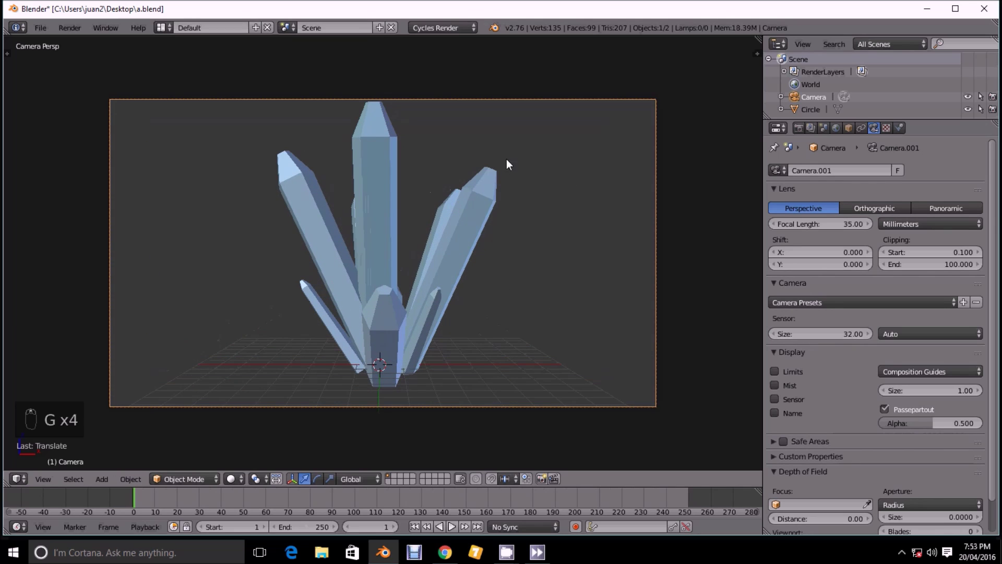
pyautogui.keyDown('shift'); pyautogui.moveTo(490, 146); pyautogui.dragTo(456, 196, button='middle'); pyautogui.keyUp('shift')
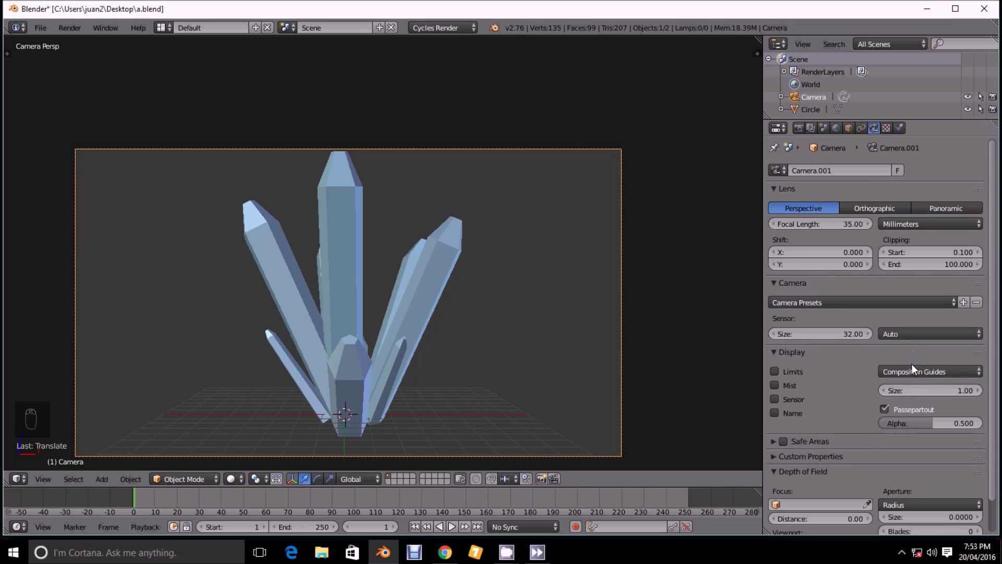
# Enable the Thirds composition guide for the camera
pyautogui.click(932, 369)
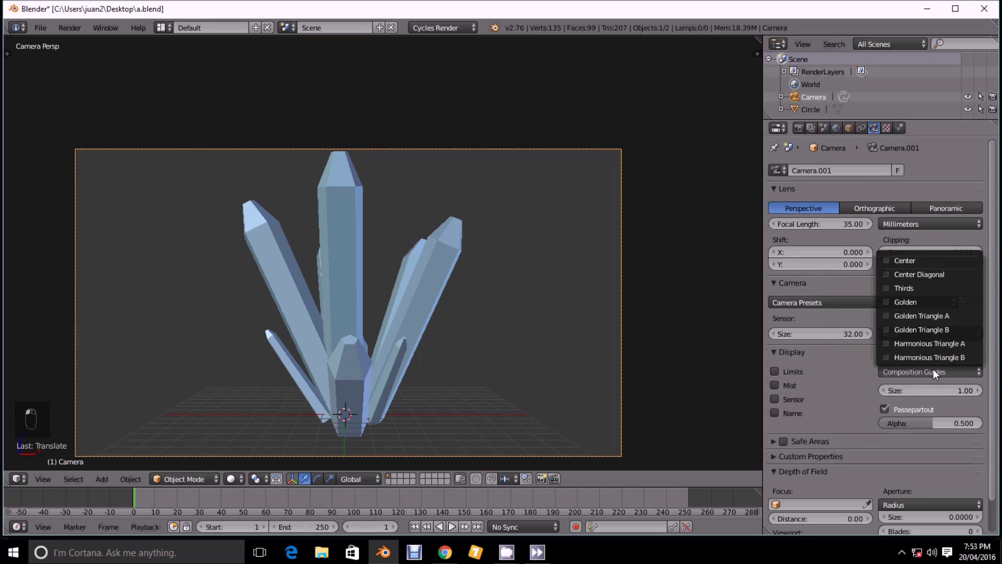
pyautogui.click(888, 287)
pyautogui.scroll(-1, 405, 328)
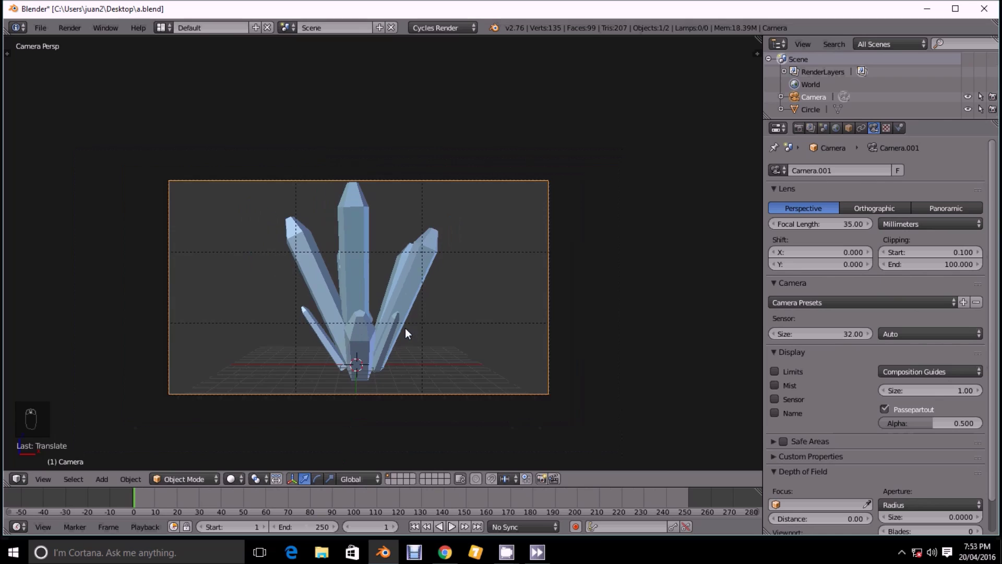
pyautogui.scroll(2, 381, 325)
pyautogui.scroll(-1, 315, 296)
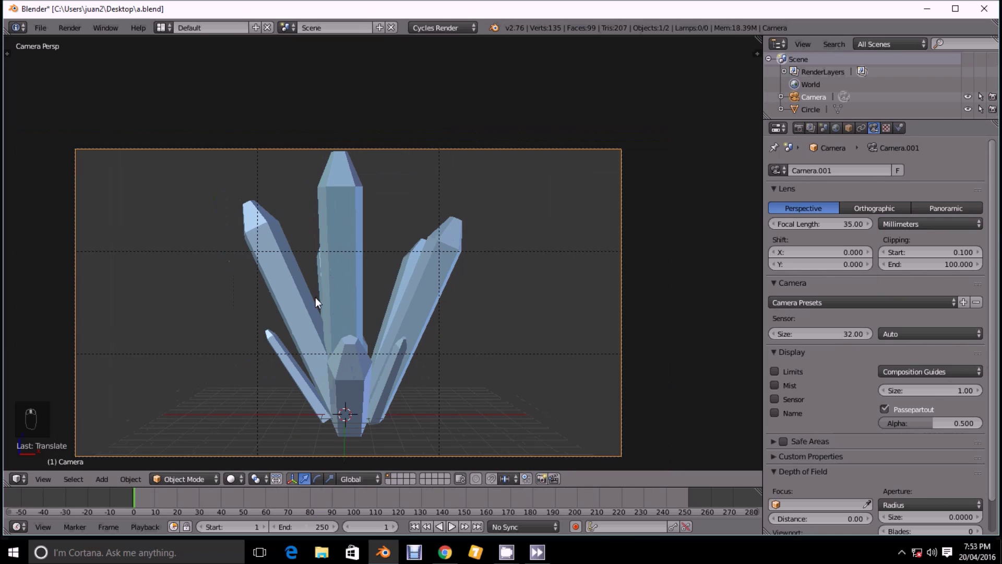
# Move the crystal cluster along X and toward the camera along Y so it stands near the frame's left vertical third line
pyautogui.rightClick(367, 324)
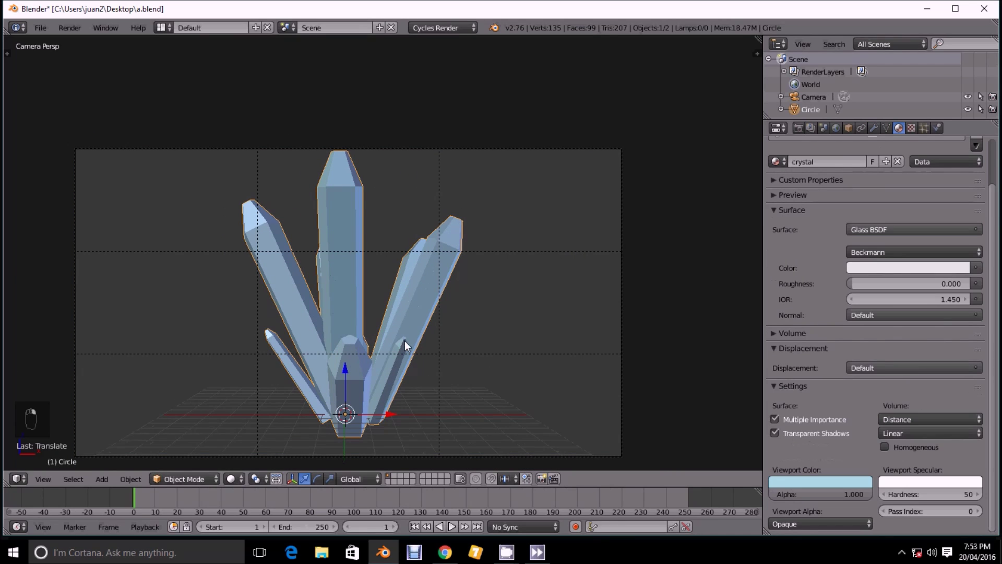
pyautogui.moveTo(396, 415); pyautogui.dragTo(303, 412)
pyautogui.press('KP_0')
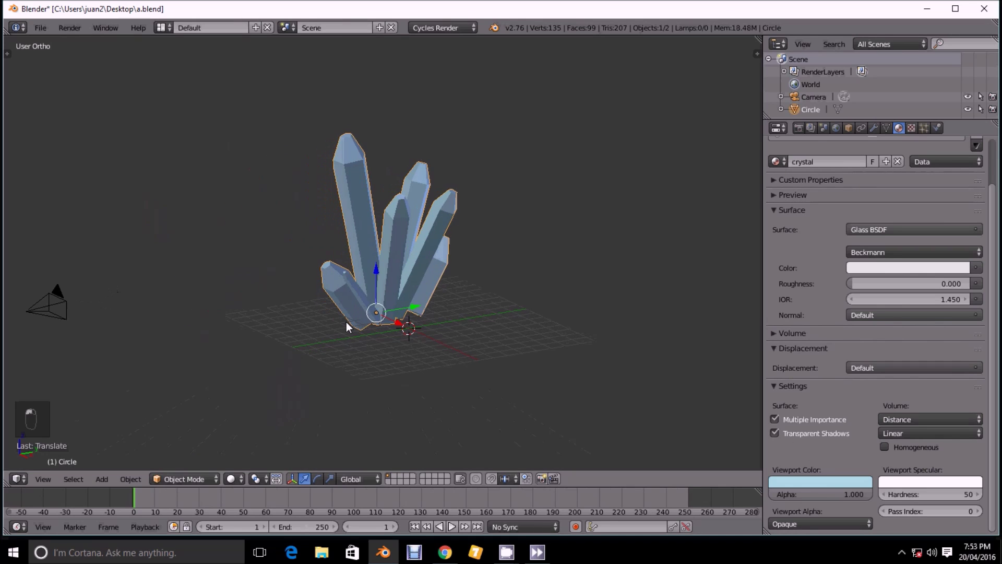
pyautogui.moveTo(420, 309); pyautogui.dragTo(332, 312)
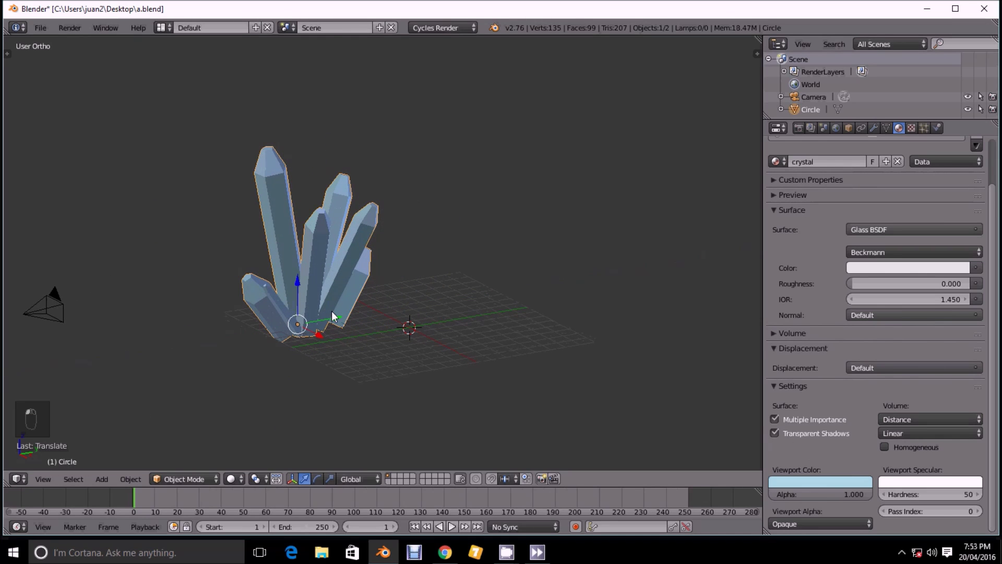
pyautogui.press('KP_0')
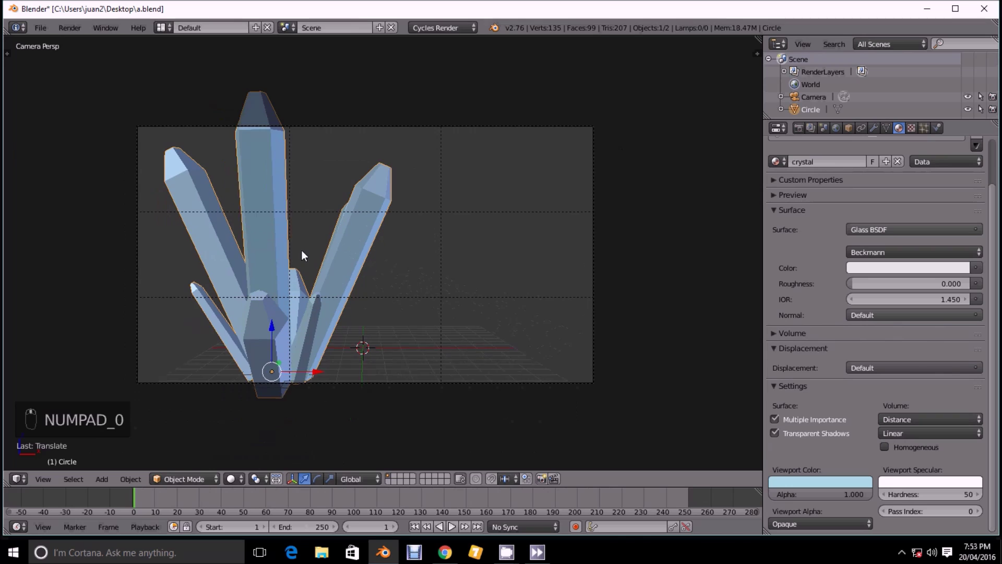
pyautogui.scroll(1, 302, 256)
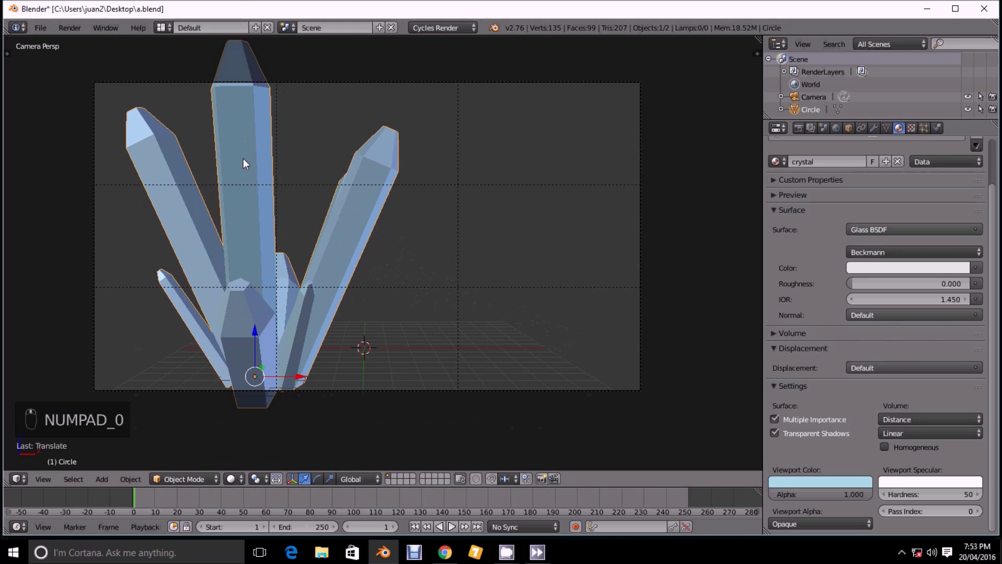
pyautogui.moveTo(299, 376); pyautogui.dragTo(313, 374)
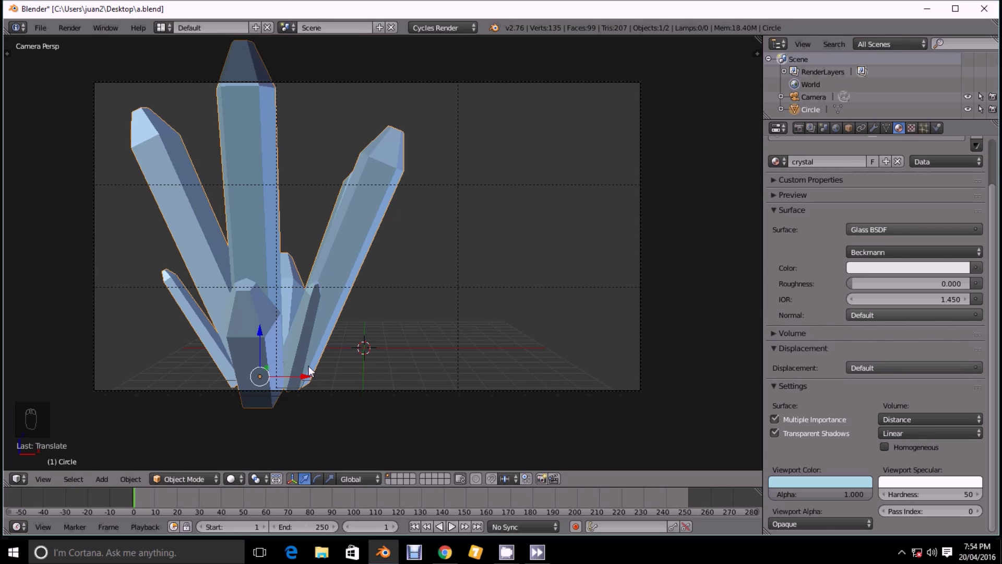
# Duplicate the crystal cluster and move the copy back about 17 units along Y and along X to the right vertical third line
pyautogui.hotkey('shift', 'd')
pyautogui.rightClick(498, 287)
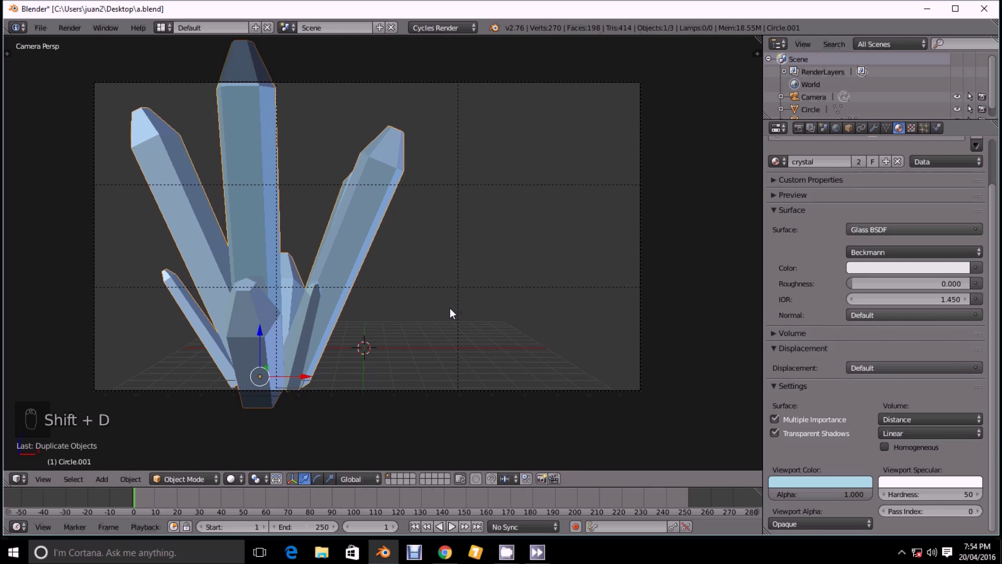
pyautogui.press('g')
pyautogui.click(645, 347)
pyautogui.press('g')
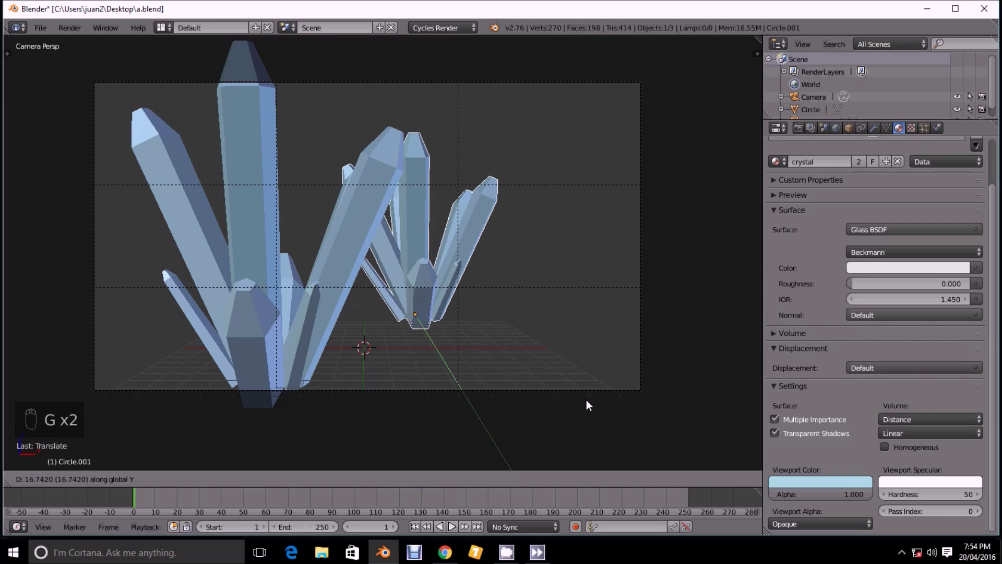
pyautogui.click(574, 401)
pyautogui.press('g')
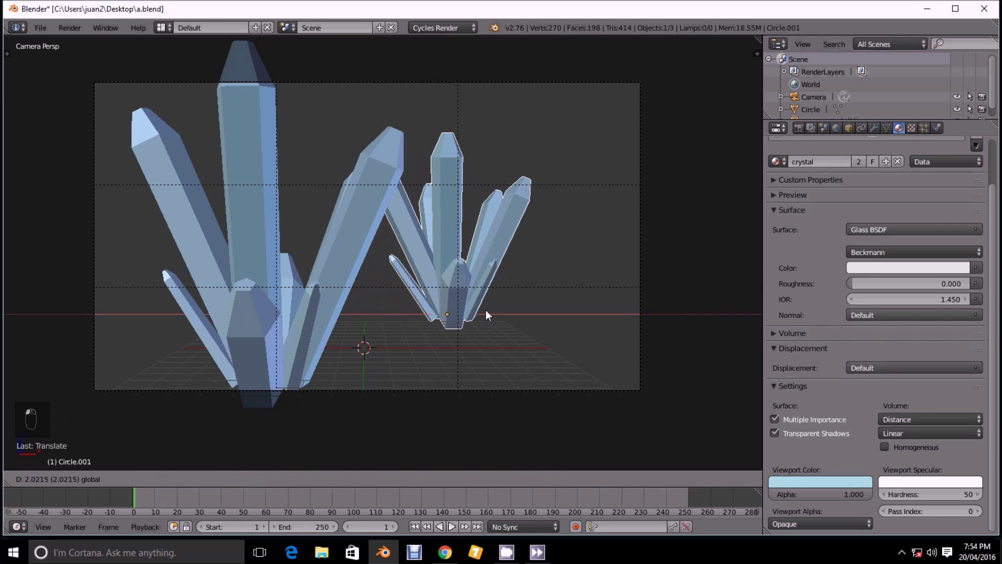
pyautogui.click(485, 309)
pyautogui.scroll(-2, 321, 342)
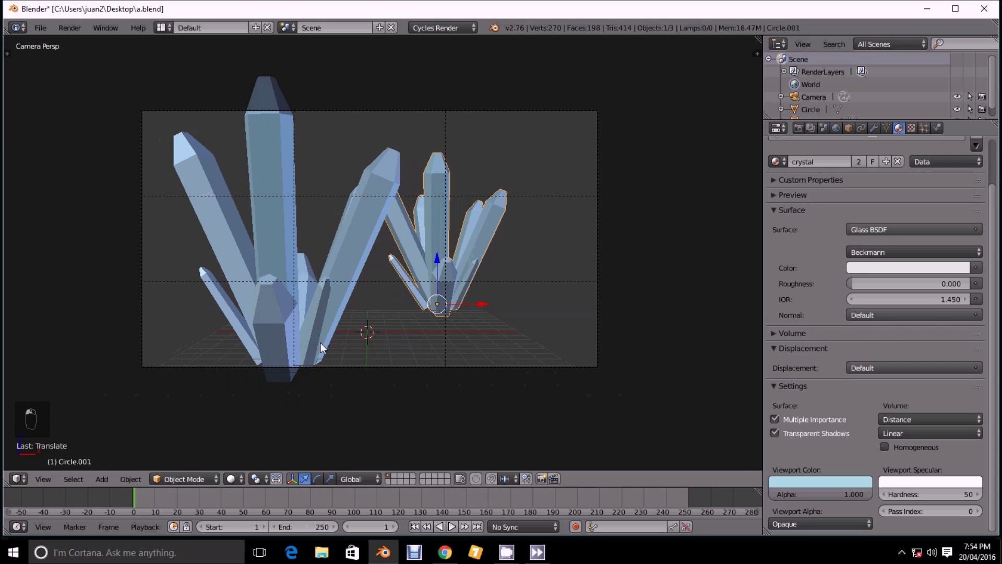
# Snap the 3D cursor to the scene center and add a mesh plane there
pyautogui.click(104, 476)
pyautogui.hotkey('shift', 's')
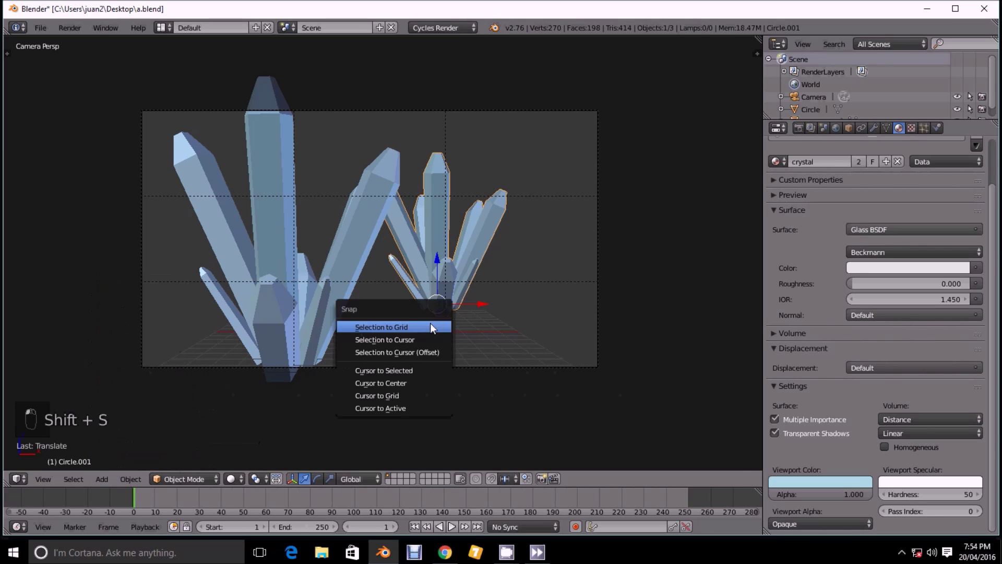
pyautogui.click(427, 386)
pyautogui.click(102, 478)
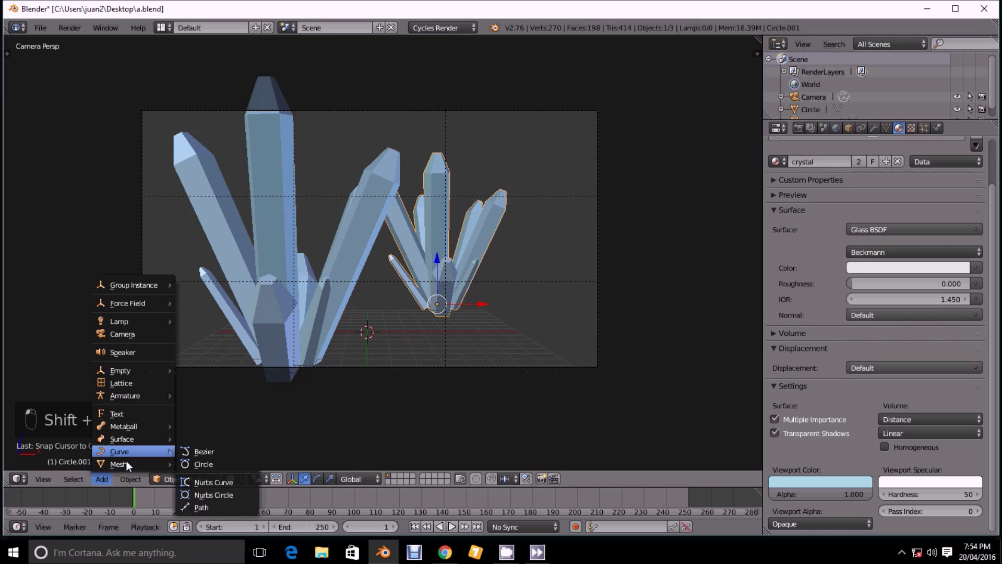
pyautogui.moveTo(118, 464)
pyautogui.click(233, 345)
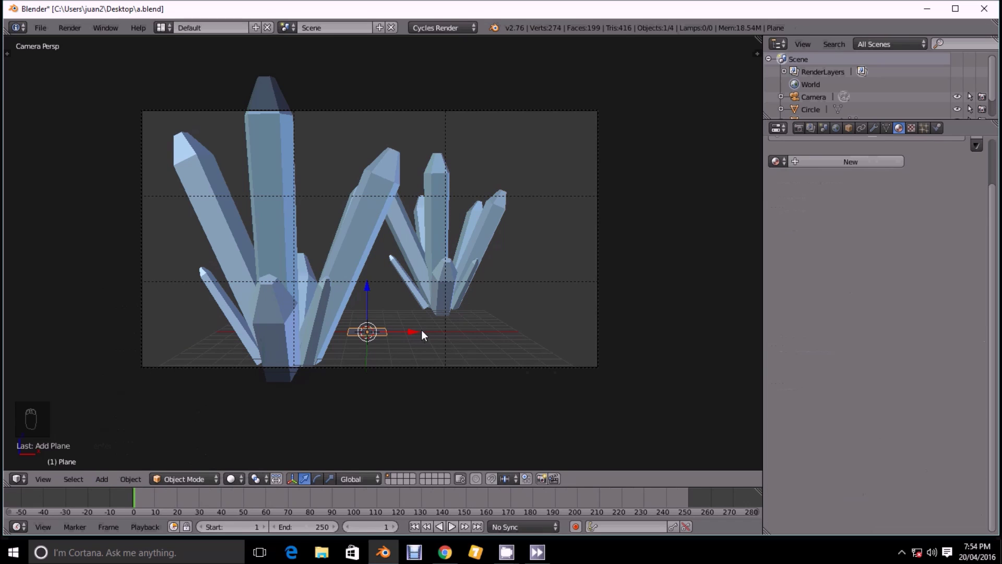
# Scale the plane up into a large floor that extends past the camera frame
pyautogui.press('s')
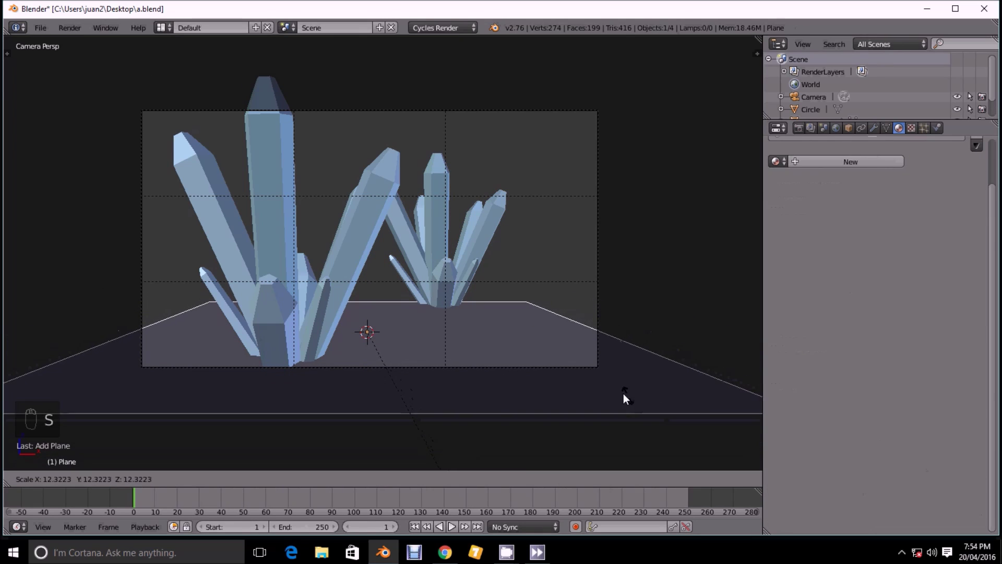
pyautogui.click(572, 375)
pyautogui.press('s')
pyautogui.click(683, 380)
# Move the plane's back edge along Y well behind the rear cluster and extrude it upward into a tall back wall
pyautogui.moveTo(682, 377); pyautogui.dragTo(493, 253, button='middle')
pyautogui.press('Tab')
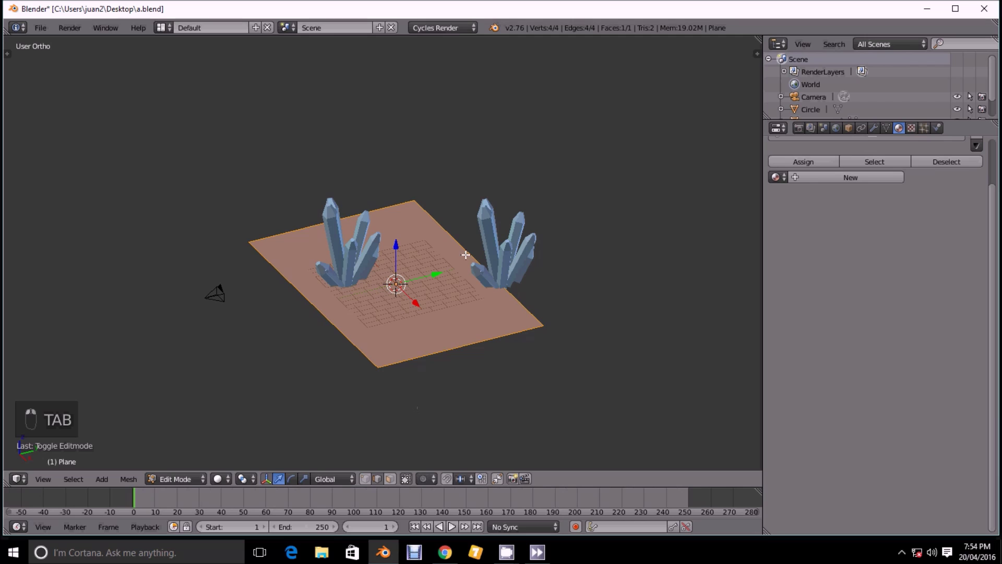
pyautogui.rightClick(472, 248)
pyautogui.moveTo(494, 259); pyautogui.dragTo(591, 226)
pyautogui.press('e')
pyautogui.click(585, 41)
# Bevel the edge between floor and wall with 10 segments to form a curved backdrop
pyautogui.rightClick(578, 239)
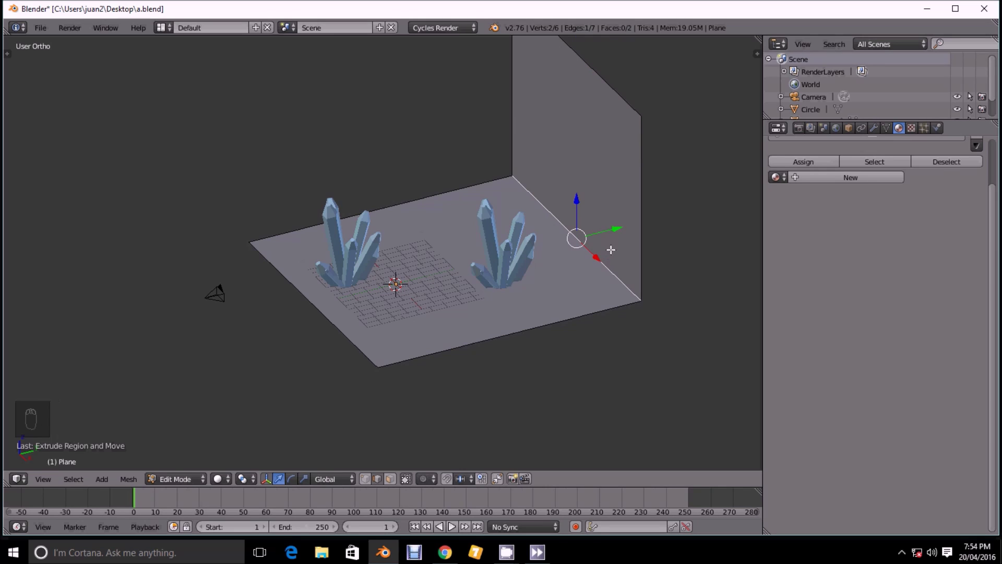
pyautogui.hotkey('ctrl', 'b')
pyautogui.scroll(7, 666, 243)
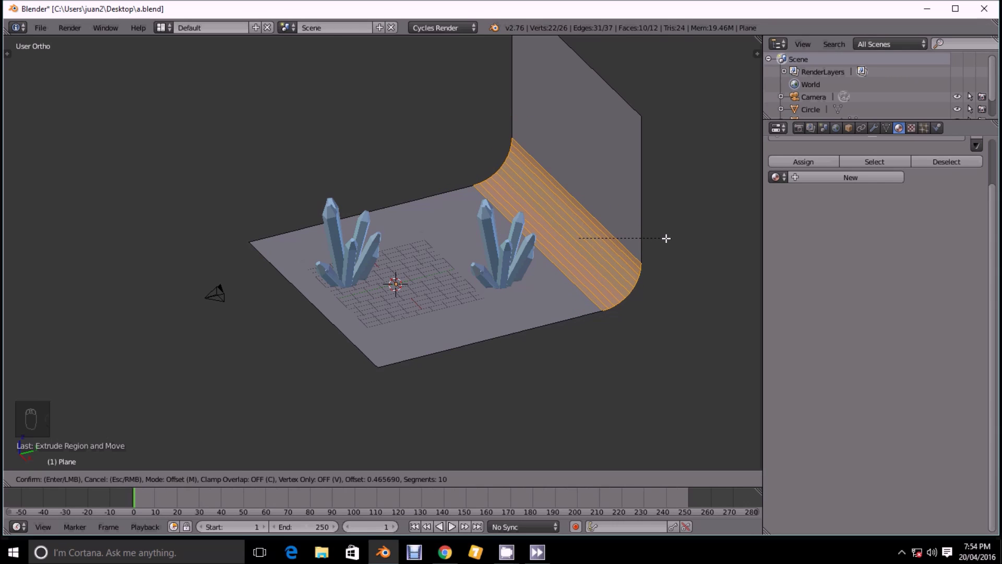
pyautogui.click(666, 238)
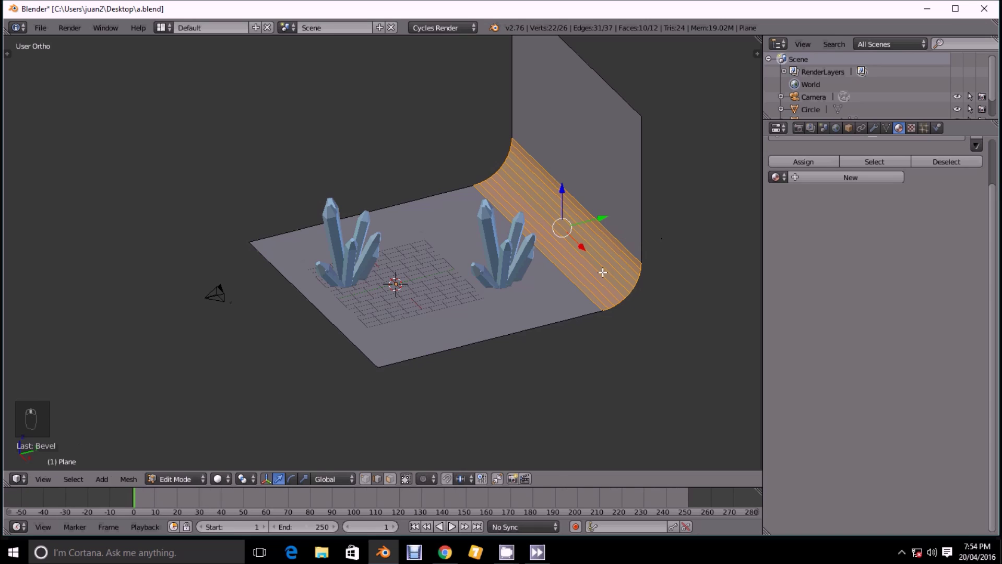
# Return the backdrop plane to Object Mode and apply smooth shading to it
pyautogui.moveTo(664, 237); pyautogui.dragTo(627, 257, button='middle')
pyautogui.press('Tab')
pyautogui.press('t')
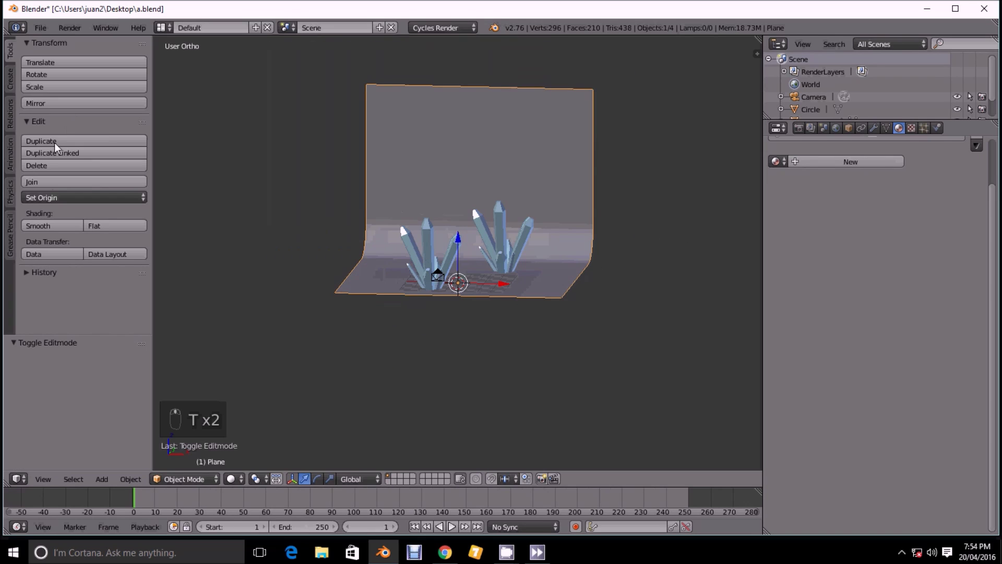
pyautogui.click(54, 227)
pyautogui.moveTo(488, 226); pyautogui.dragTo(508, 224, button='middle')
pyautogui.moveTo(492, 148); pyautogui.dragTo(486, 237, button='middle')
# Look through the camera and scale the backdrop about 1.69 times along X so it fills the frame's width
pyautogui.press('KP_0')
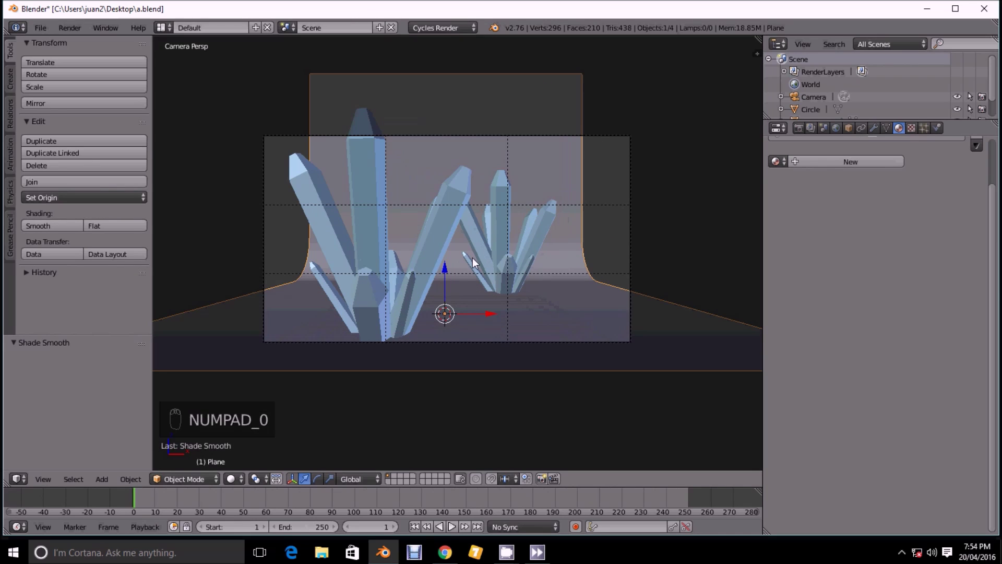
pyautogui.scroll(1, 552, 202)
pyautogui.scroll(-1, 537, 148)
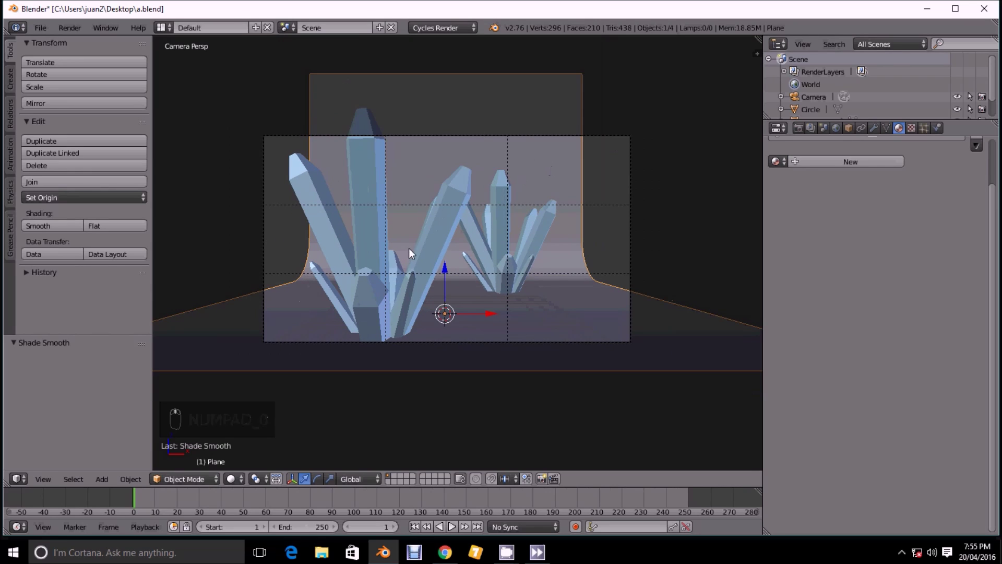
pyautogui.press('s')
pyautogui.press('x')
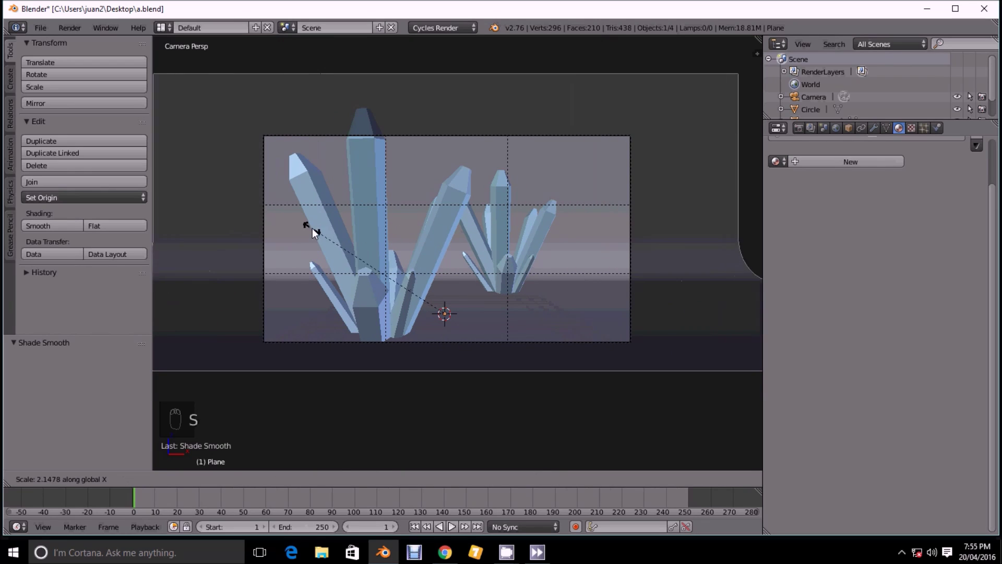
pyautogui.click(364, 219)
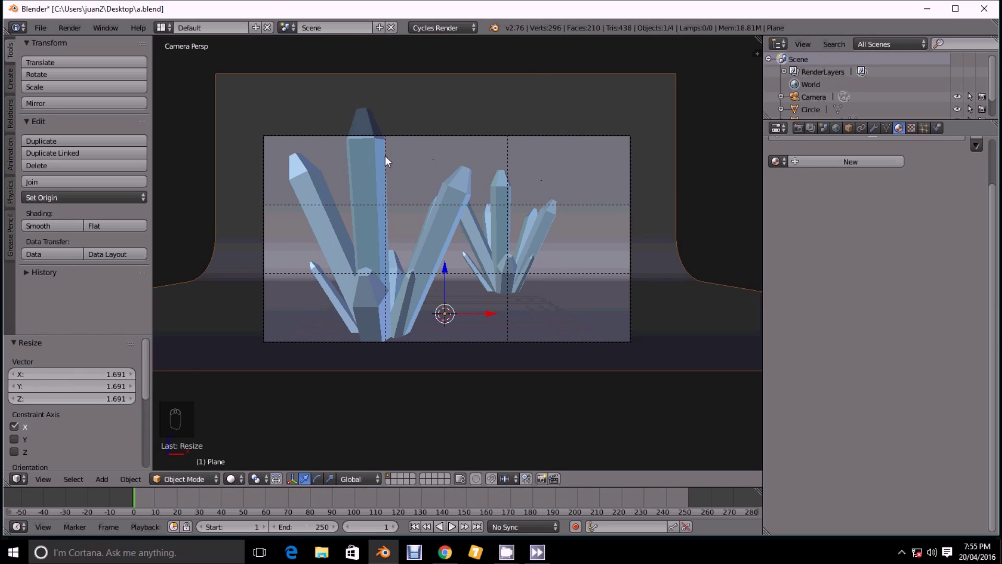
# Set a render border around the whole camera frame
pyautogui.scroll(1, 405, 161)
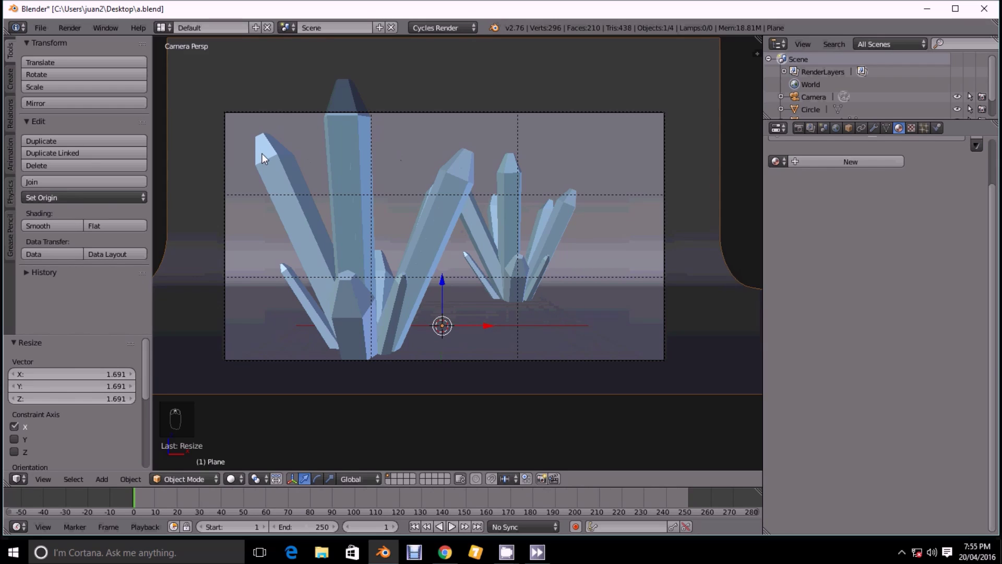
pyautogui.hotkey('ctrl', 'b')
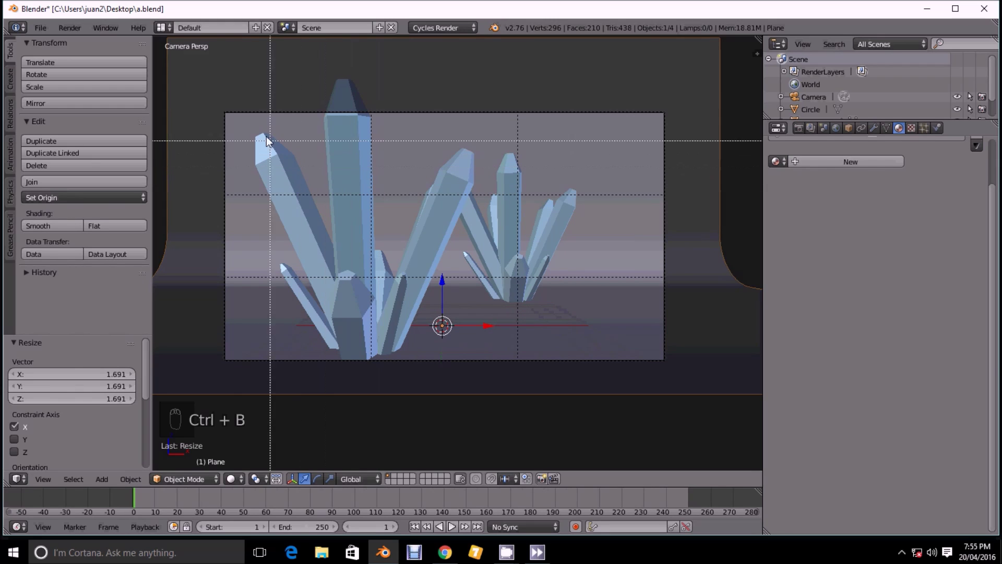
pyautogui.moveTo(223, 115); pyautogui.dragTo(662, 357)
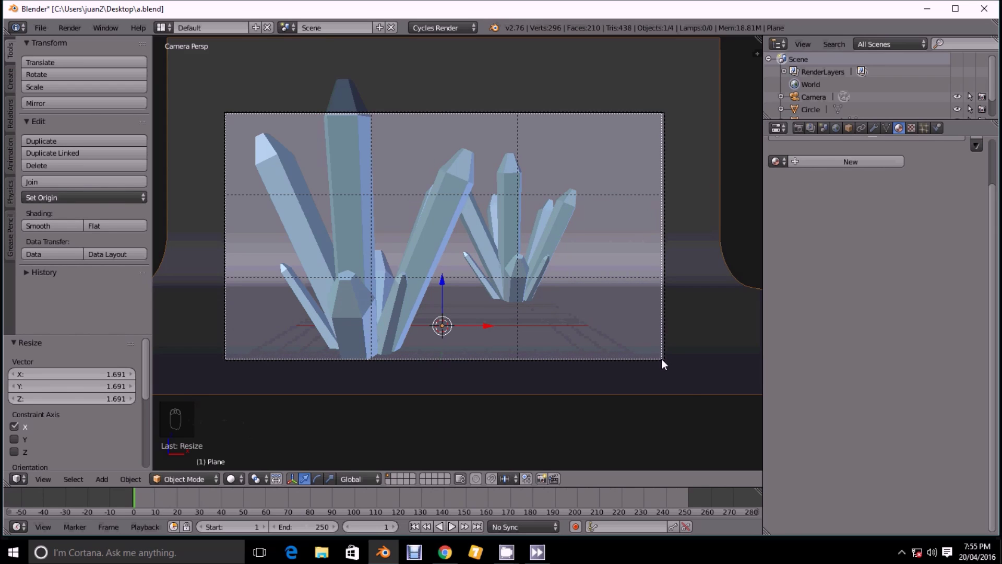
pyautogui.scroll(-2, 628, 267)
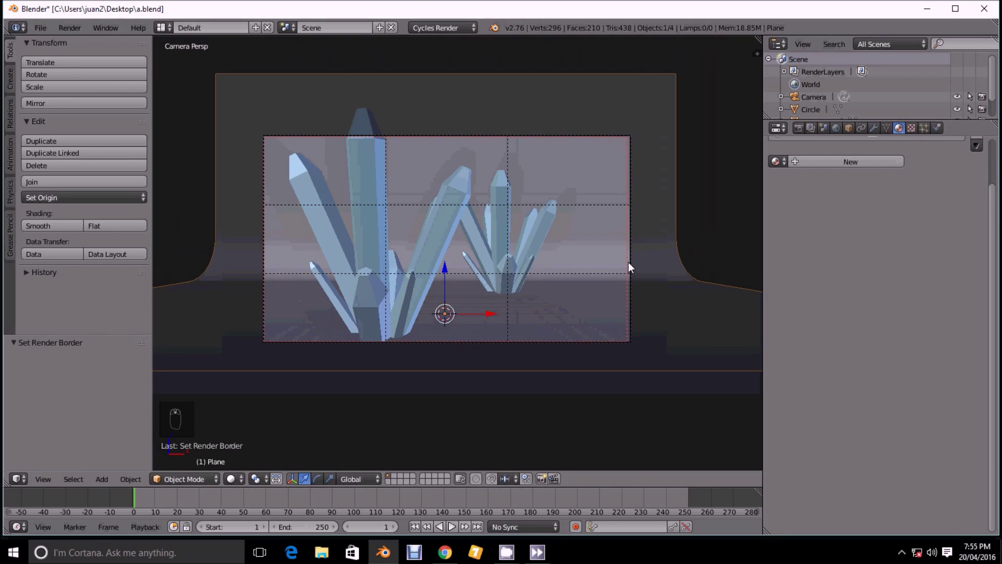
# Preview the bordered scene with rendered viewport shading, and return to solid shading
pyautogui.hotkey('shift', 'z')
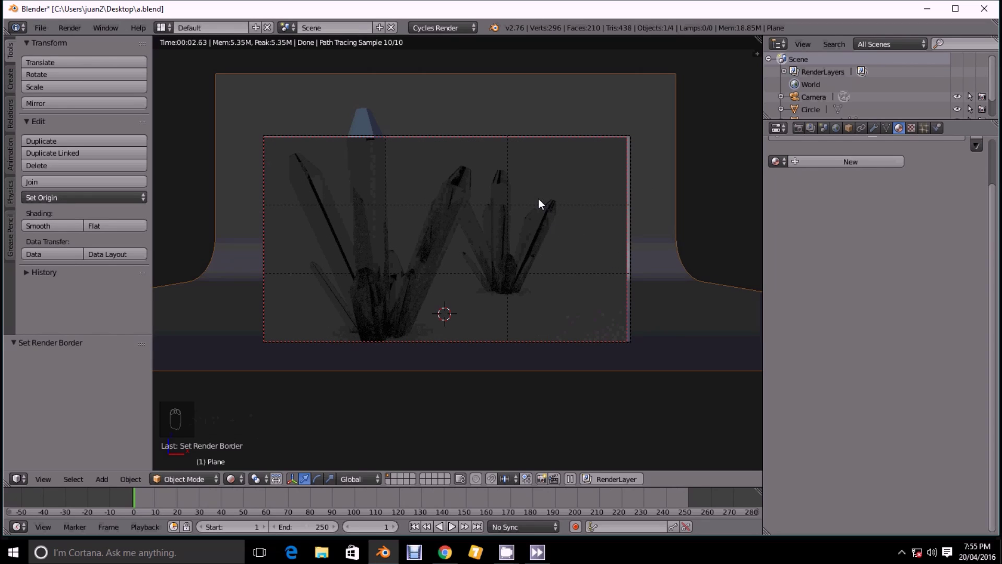
pyautogui.press('z')
pyautogui.press('z')
pyautogui.press('z')
# Select the camera and move it back about 1.5 units along its local Z axis
pyautogui.rightClick(514, 135)
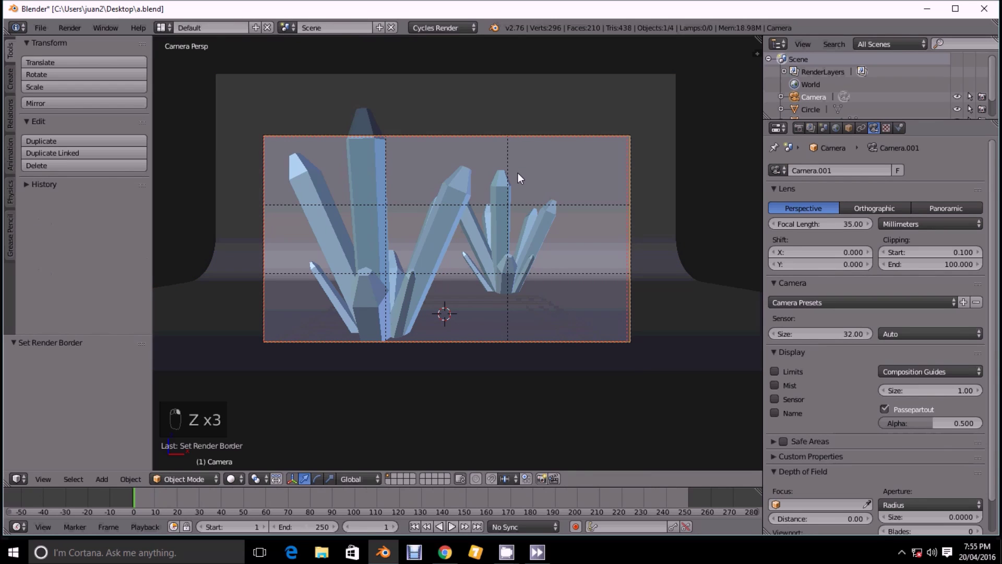
pyautogui.press('g')
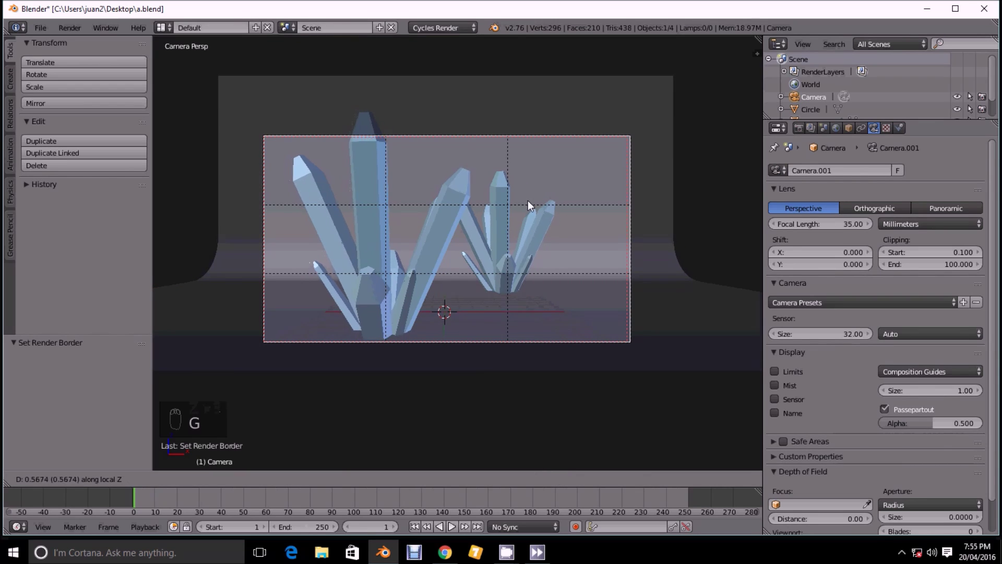
pyautogui.click(532, 214)
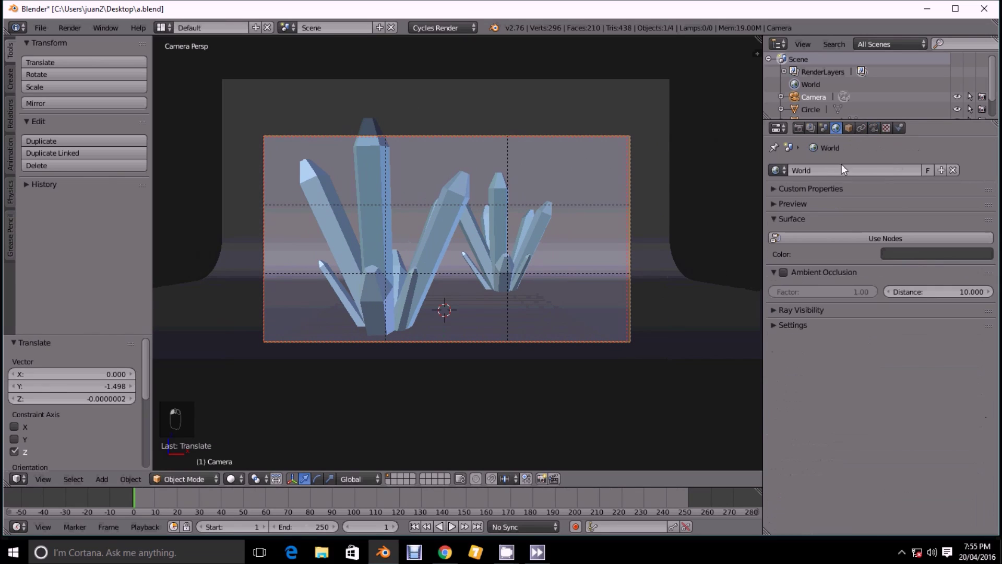
# Enable nodes for the world surface and brighten the background color to light grey
pyautogui.click(868, 238)
pyautogui.click(907, 260)
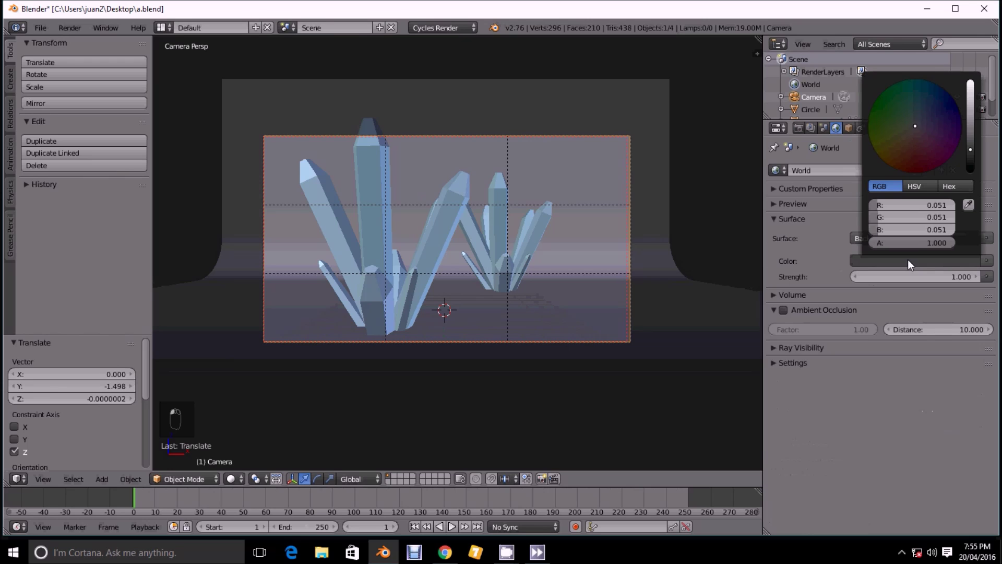
pyautogui.click(972, 105)
# Check the brighter world background in a rendered viewport preview, and go back to solid shading
pyautogui.hotkey('shift', 'z')
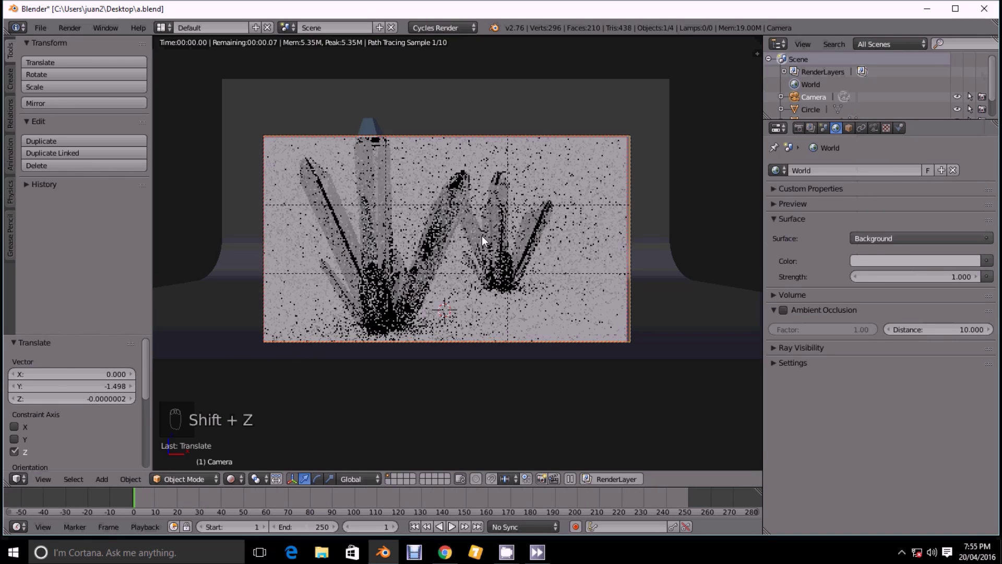
pyautogui.press('z')
pyautogui.press('z')
pyautogui.press('z')
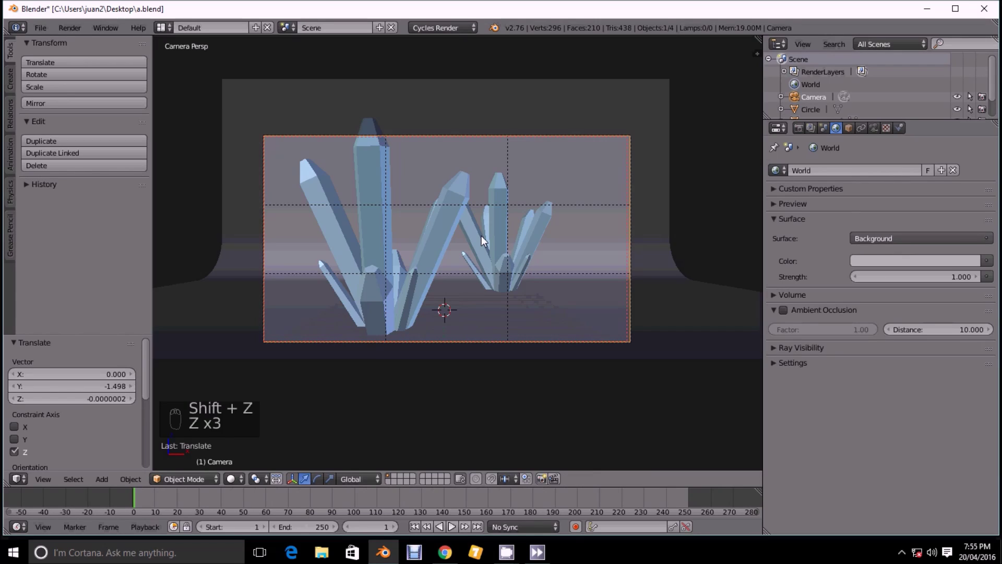
# Add a Sun lamp in front view and move it about 36 units along X and 14 units up, beside the backdrop
pyautogui.press('KP_5')
pyautogui.press('KP_1')
pyautogui.scroll(3, 481, 236)
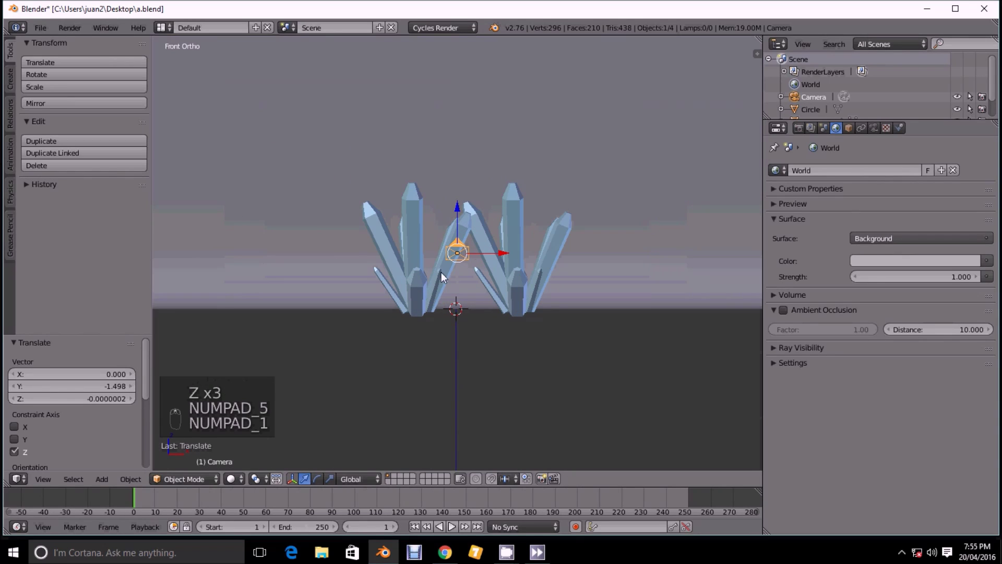
pyautogui.click(101, 479)
pyautogui.moveTo(153, 321)
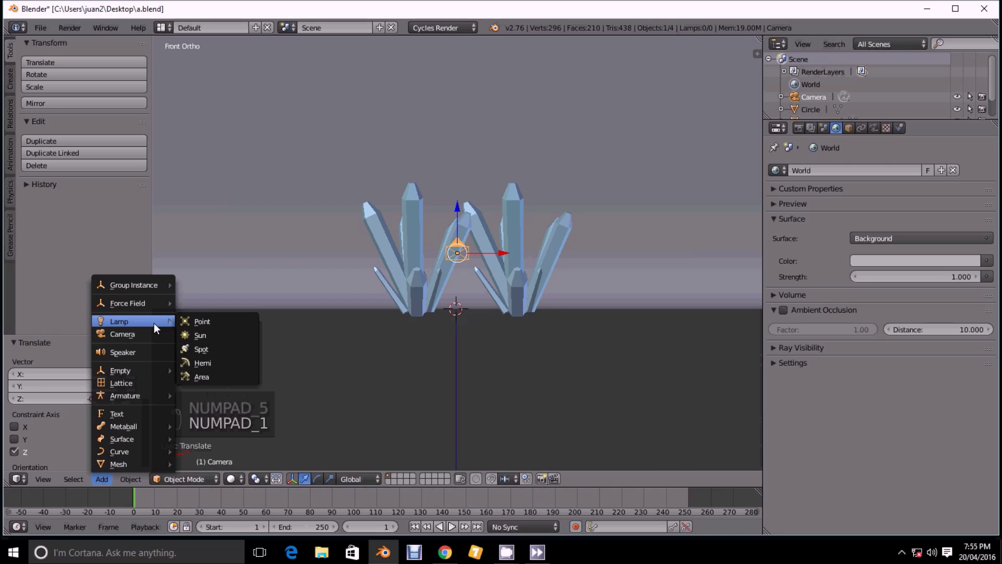
pyautogui.click(221, 335)
pyautogui.scroll(-3, 576, 263)
pyautogui.scroll(-3, 576, 264)
pyautogui.press('g')
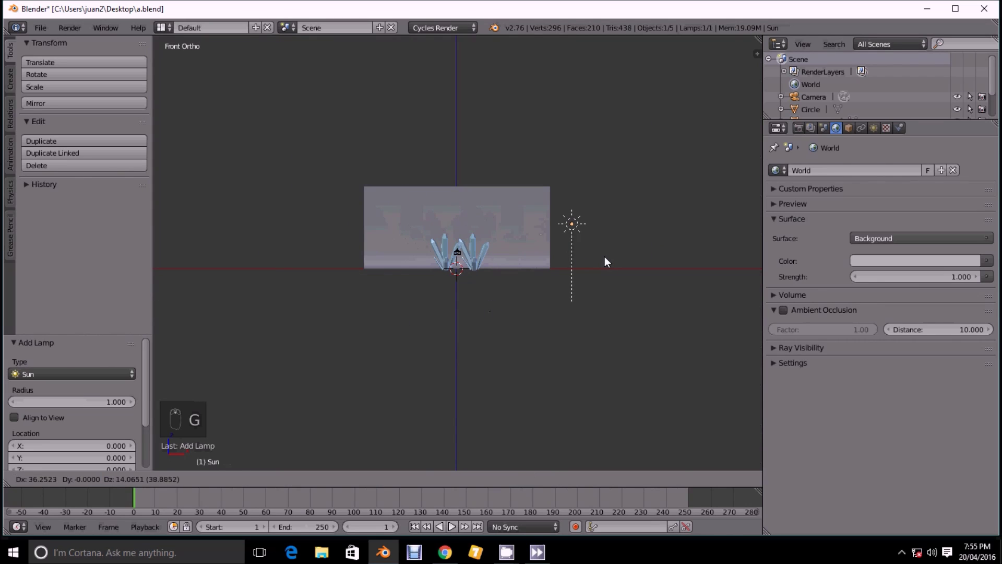
pyautogui.click(604, 256)
# Rotate the sun about 79° in front view, angle it toward the crystals in top view, and move it about -5.7 units along Y
pyautogui.press('r')
pyautogui.click(491, 353)
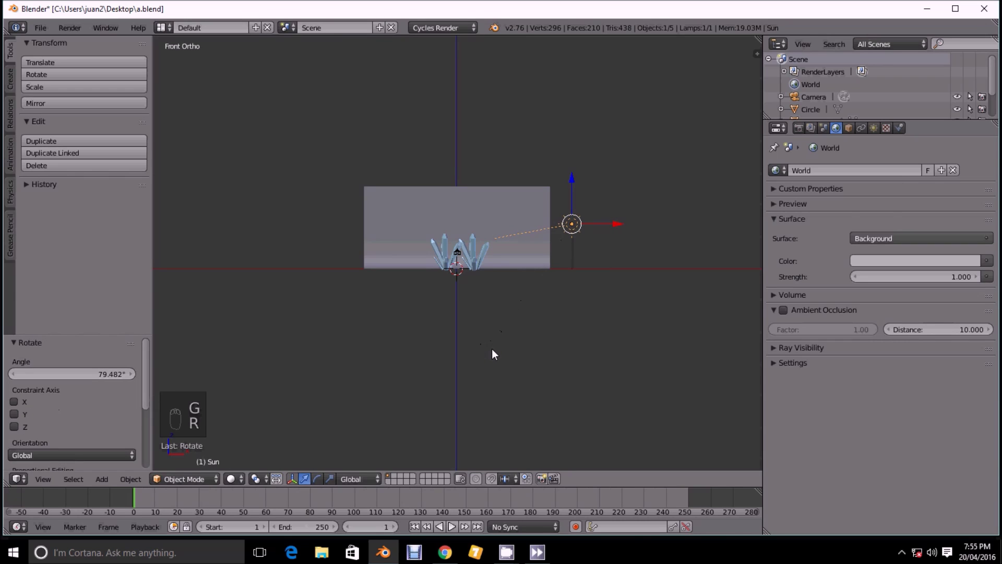
pyautogui.press('KP_7')
pyautogui.press('r')
pyautogui.click(684, 334)
pyautogui.press('g')
pyautogui.click(686, 350)
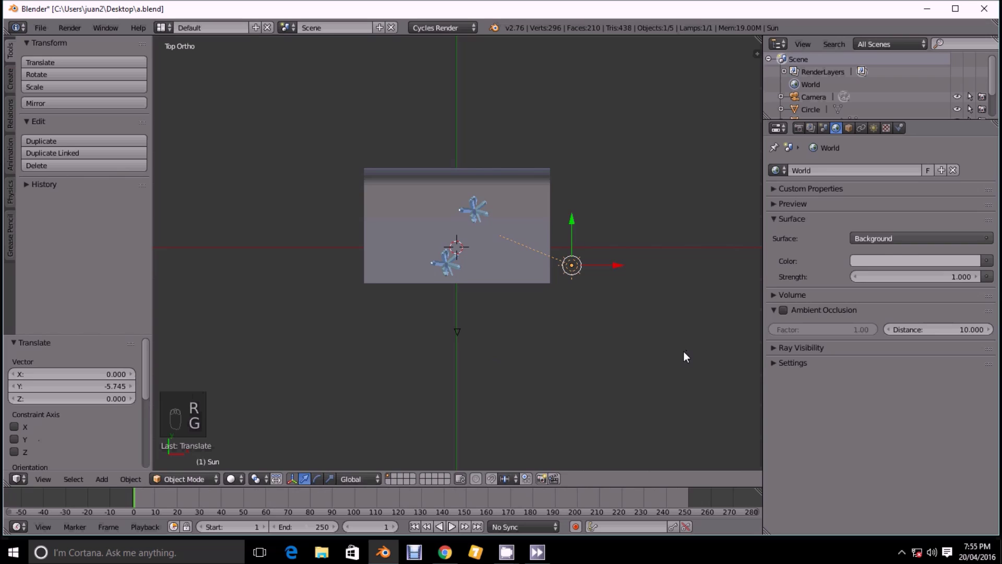
# Duplicate the sun about 64 units across to the opposite side, rotate it about 124° toward the crystals, and return to camera view
pyautogui.hotkey('shift', 'd')
pyautogui.click(480, 349)
pyautogui.press('r')
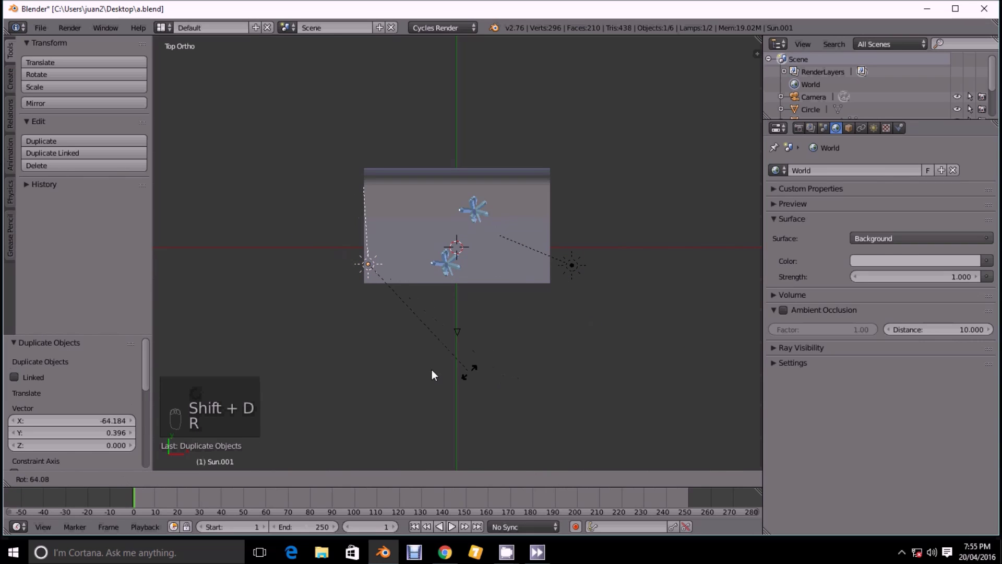
pyautogui.click(350, 315)
pyautogui.press('KP_0')
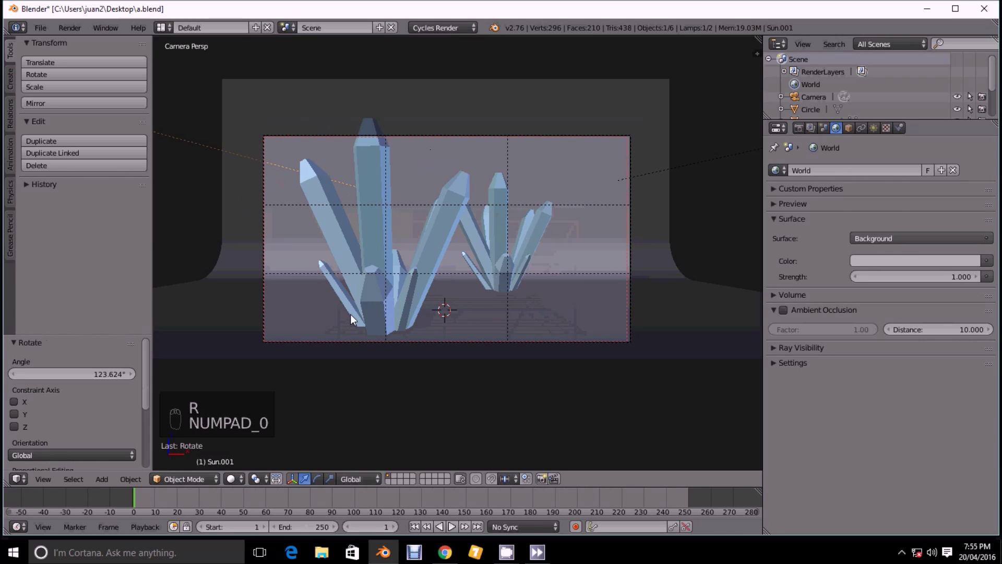
# Preview the crystals lit by both suns in rendered shading, and return to solid shading
pyautogui.hotkey('shift', 'z')
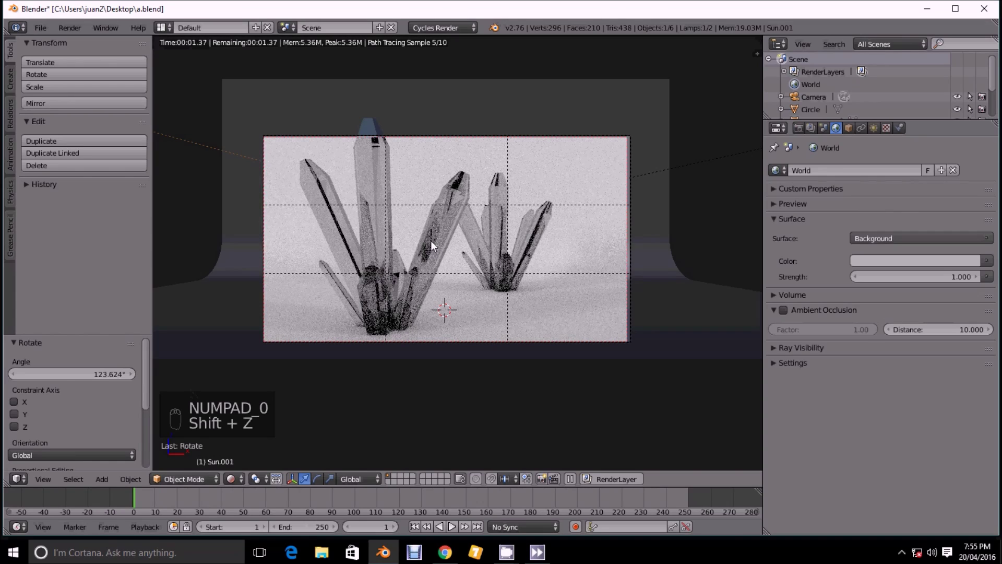
pyautogui.press('z')
pyautogui.press('z')
pyautogui.press('z')
# Scale the front crystal cluster down to about 0.87 and rotate it about -6.9° in camera view
pyautogui.scroll(3, 389, 278)
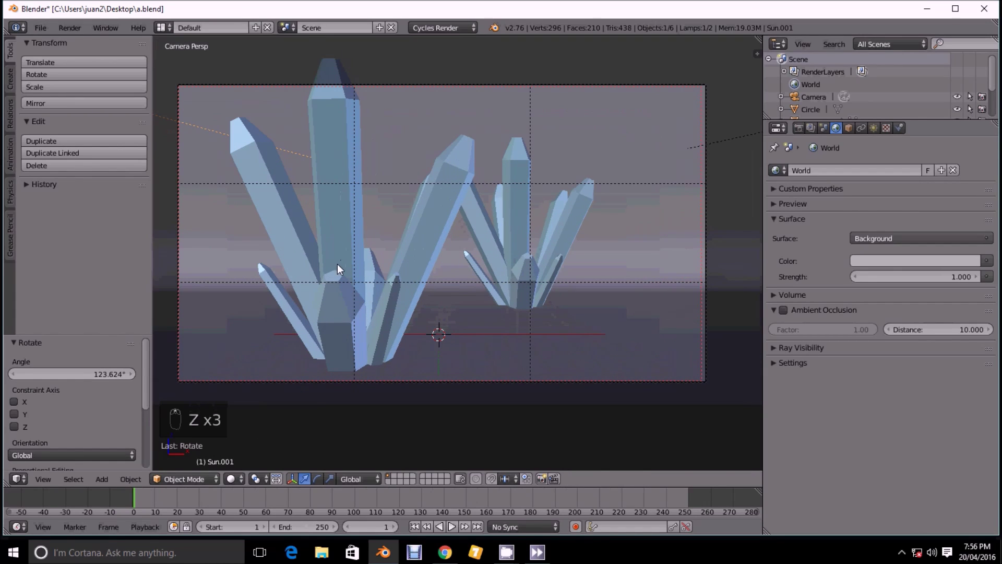
pyautogui.rightClick(338, 266)
pyautogui.scroll(-2, 343, 296)
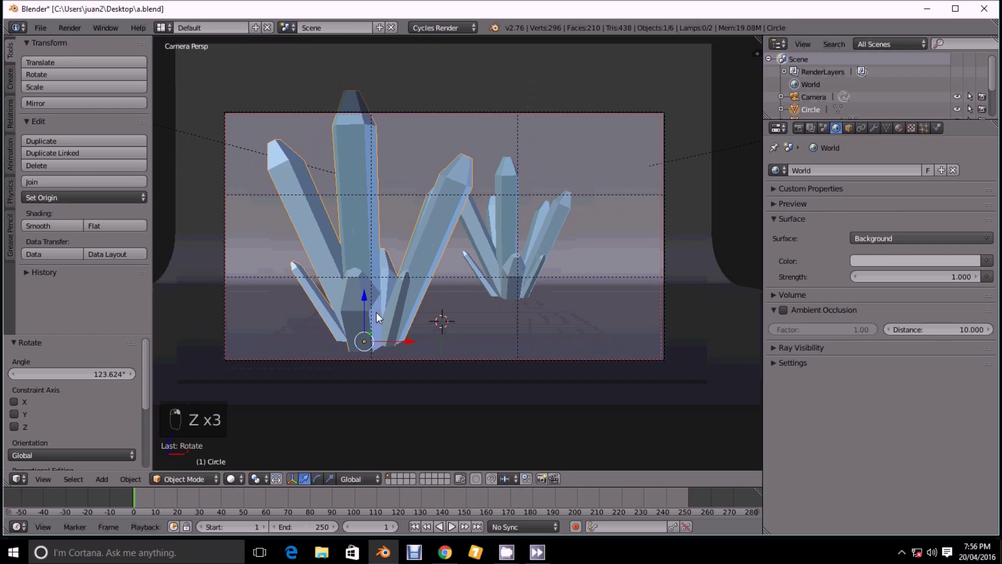
pyautogui.press('s')
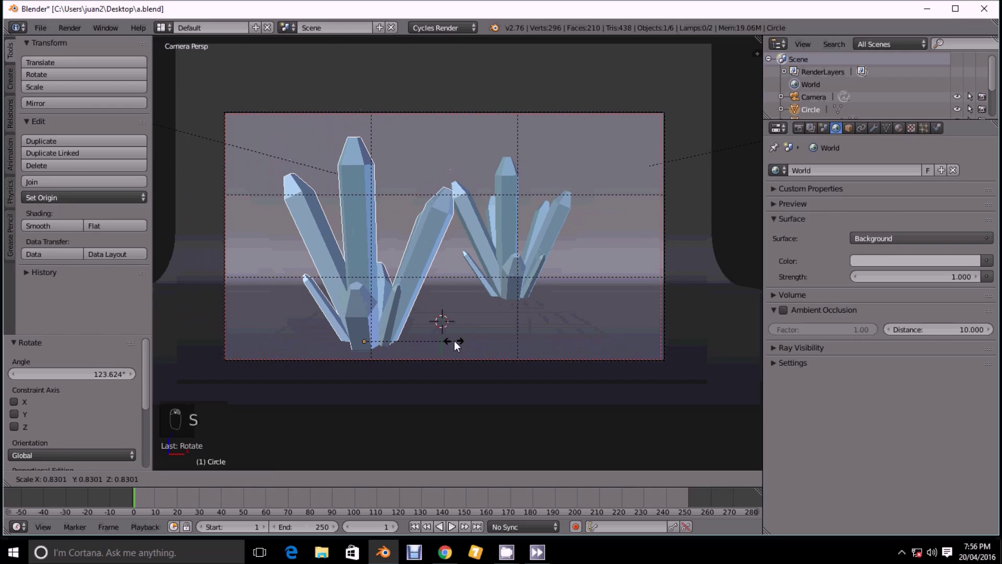
pyautogui.click(467, 337)
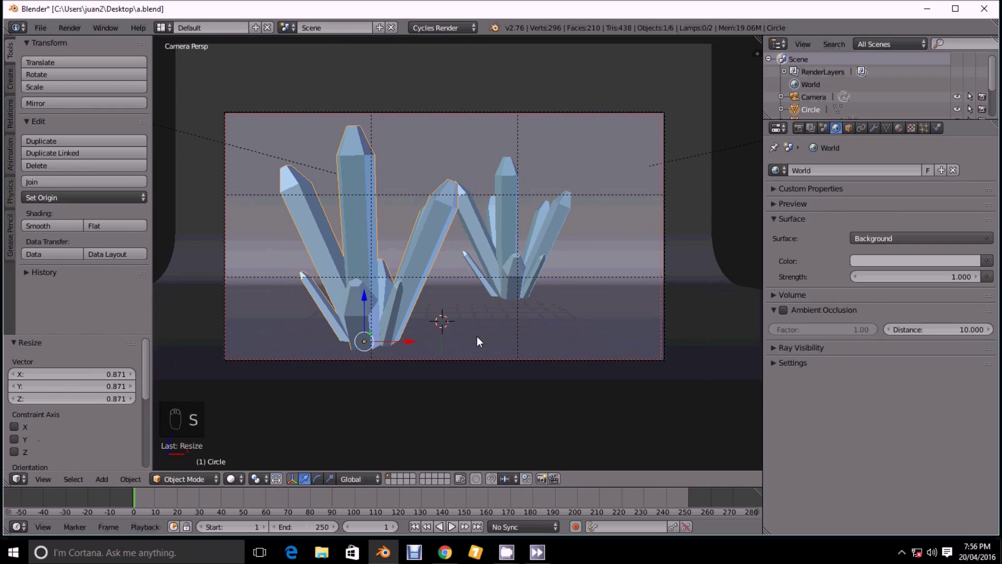
pyautogui.press('r')
pyautogui.click(519, 272)
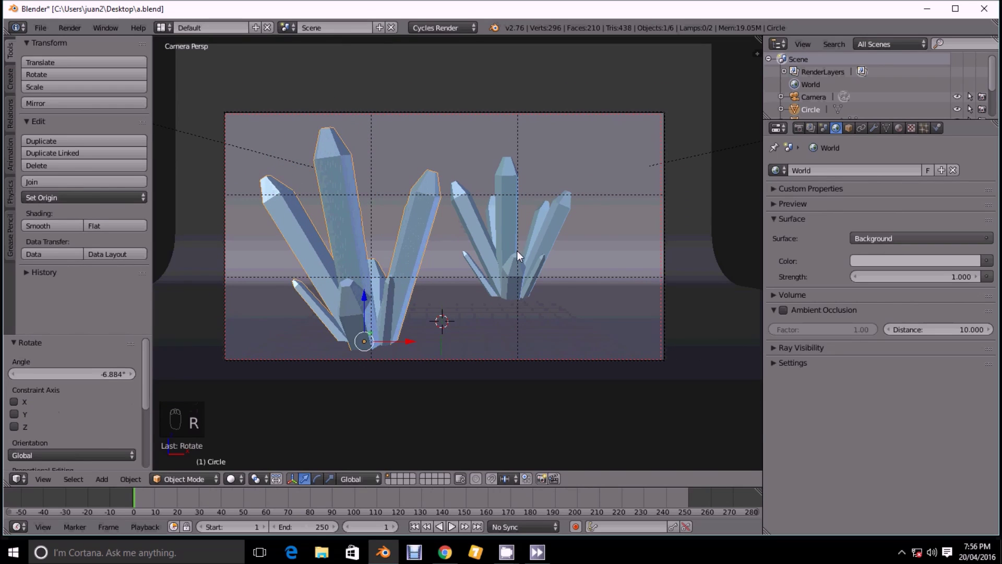
# Rotate the rear crystal cluster about -113° around Z and scale it down to about 0.78
pyautogui.scroll(2, 516, 251)
pyautogui.rightClick(530, 208)
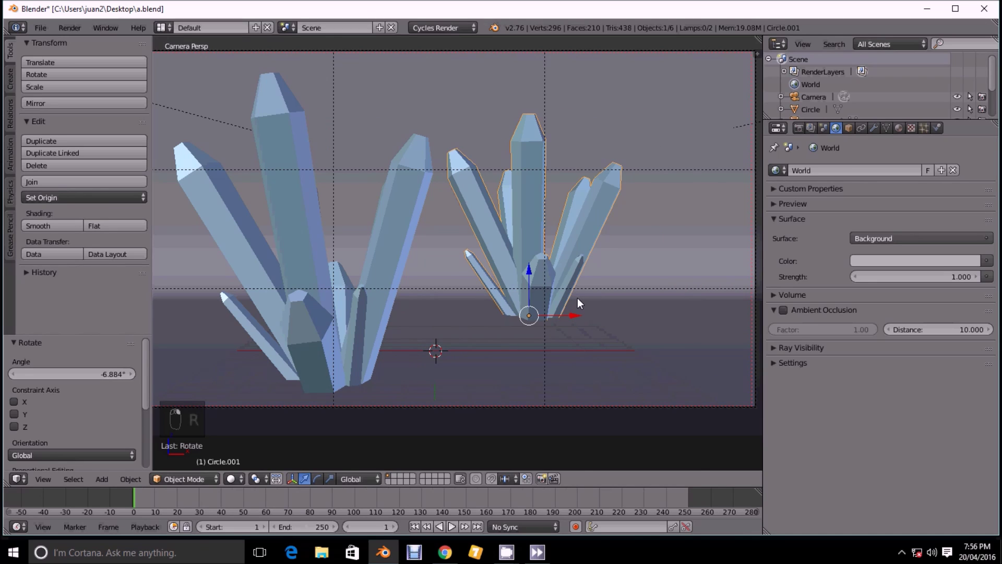
pyautogui.press('r')
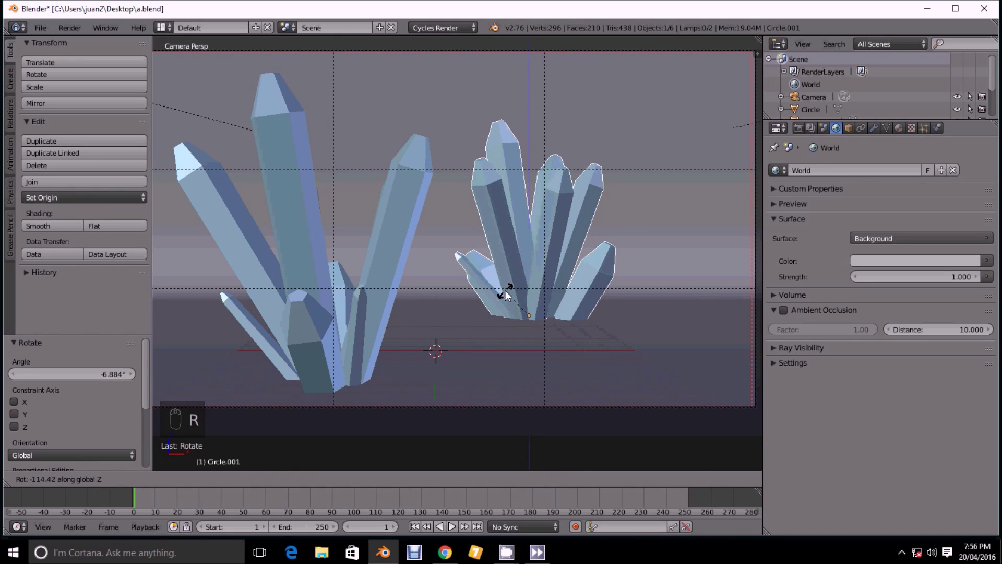
pyautogui.click(506, 290)
pyautogui.press('s')
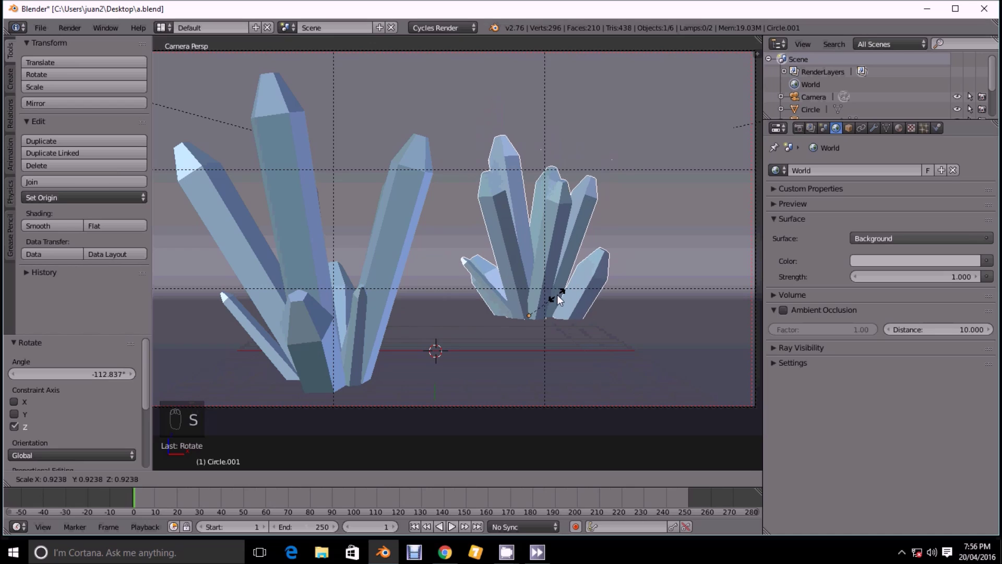
pyautogui.click(552, 301)
# Duplicate the rear cluster about -3.7 units along X, rotate the copy about -25°, and shift it about 0.85 along X and -0.85 along Z
pyautogui.hotkey('shift', 'd')
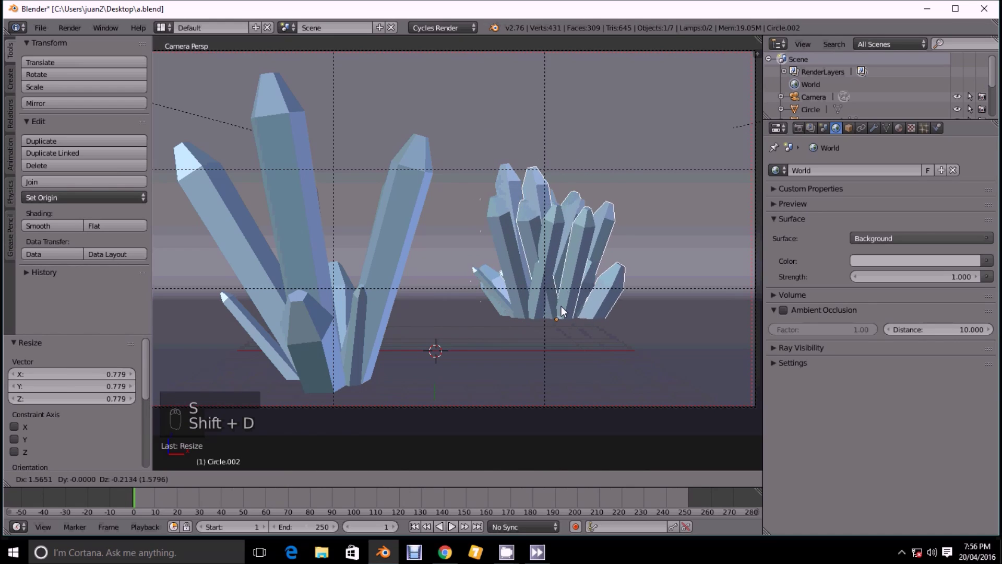
pyautogui.click(486, 297)
pyautogui.press('r')
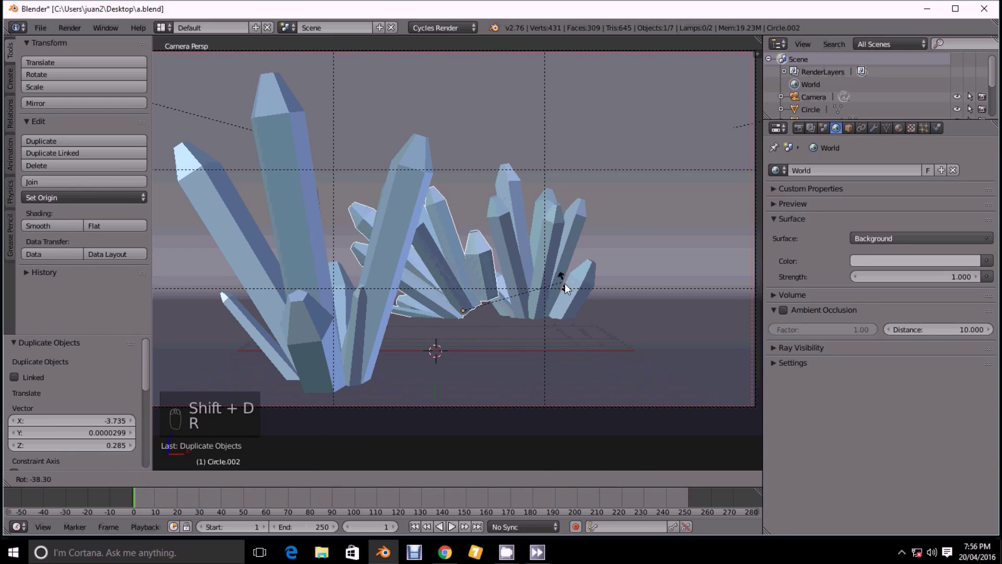
pyautogui.click(574, 305)
pyautogui.press('g')
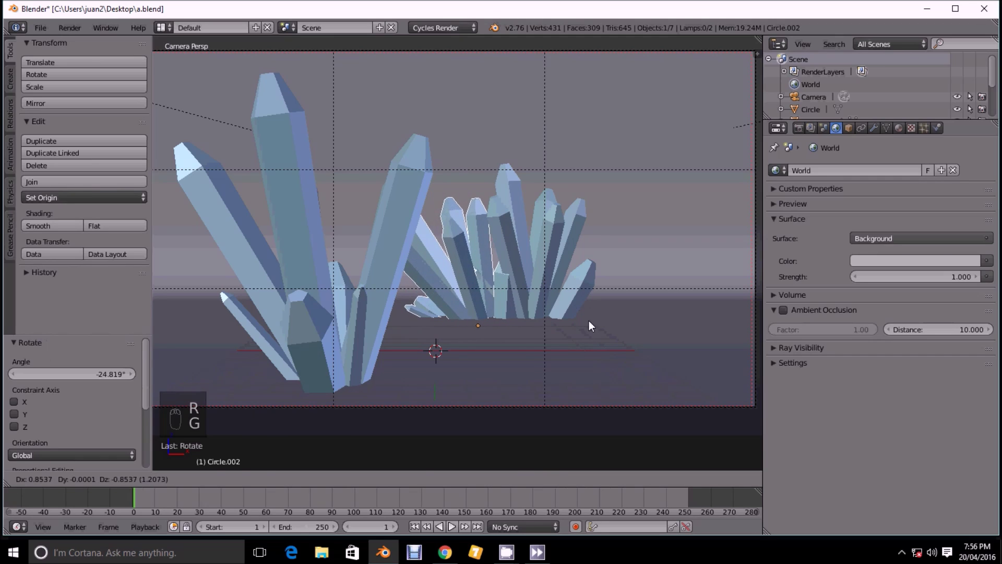
pyautogui.click(589, 320)
# Delete the faces of the light slanted crystal nearest the front cluster from the duplicated rear cluster
pyautogui.scroll(2, 508, 248)
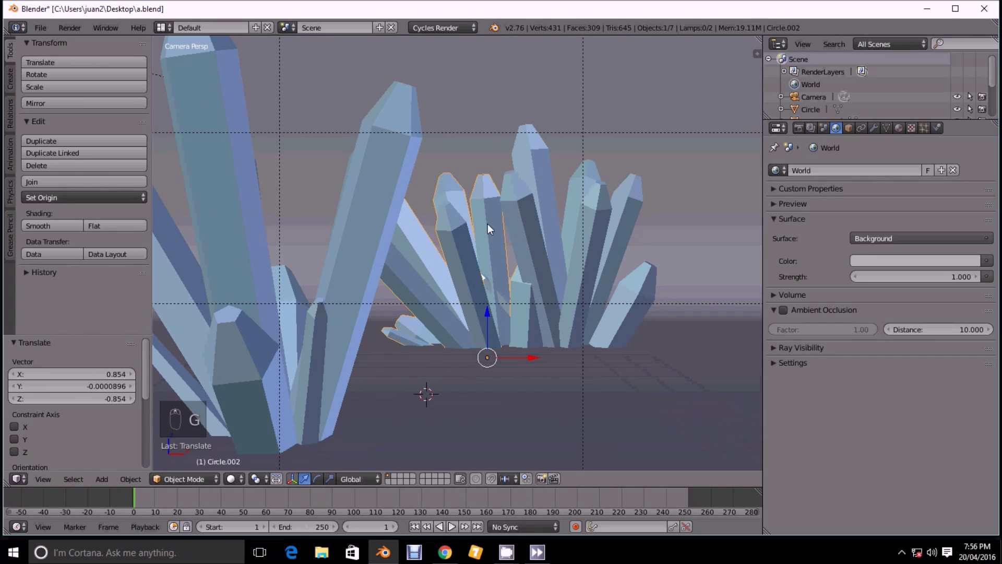
pyautogui.press('Tab')
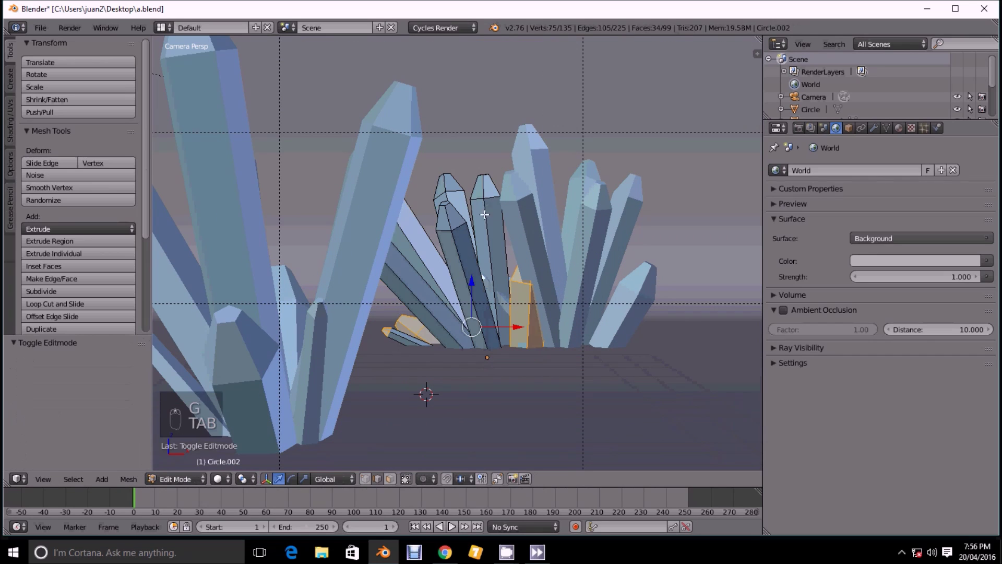
pyautogui.rightClick(425, 258)
pyautogui.hotkey('ctrl', 'l')
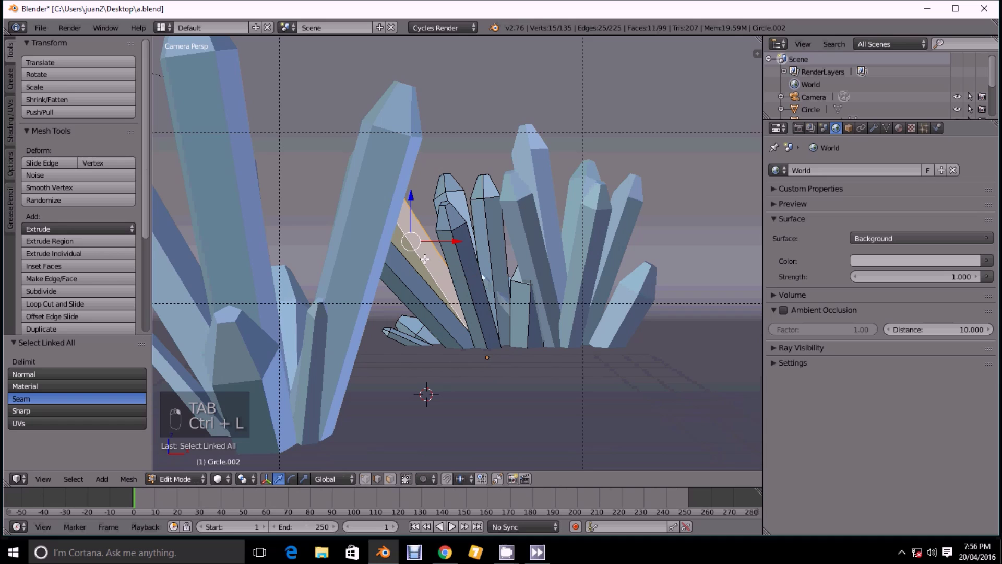
pyautogui.press('x')
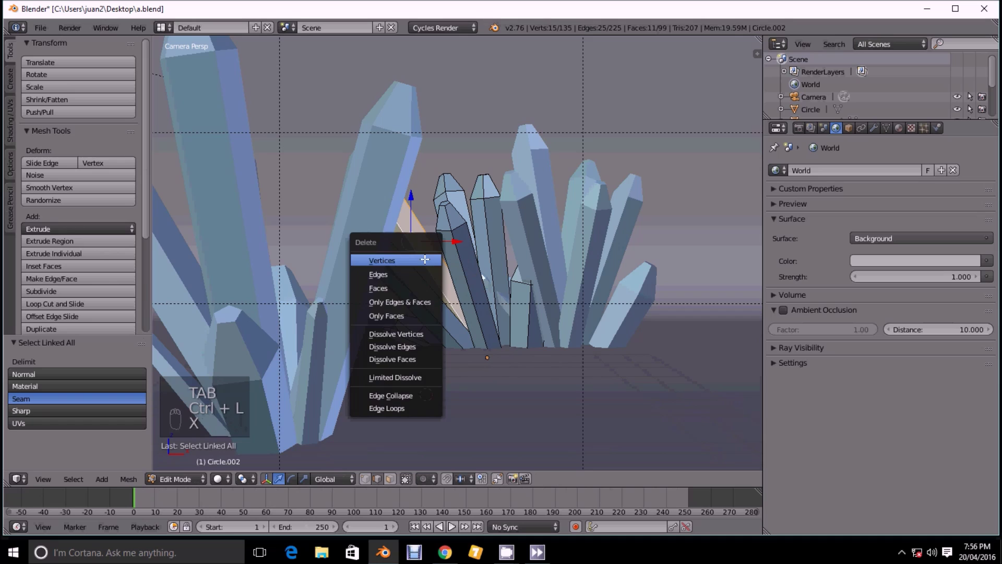
pyautogui.click(392, 287)
pyautogui.press('Tab')
# Delete the faces of the tallest crystal and the outer upright crystal from the original rear cluster
pyautogui.rightClick(540, 175)
pyautogui.press('Tab')
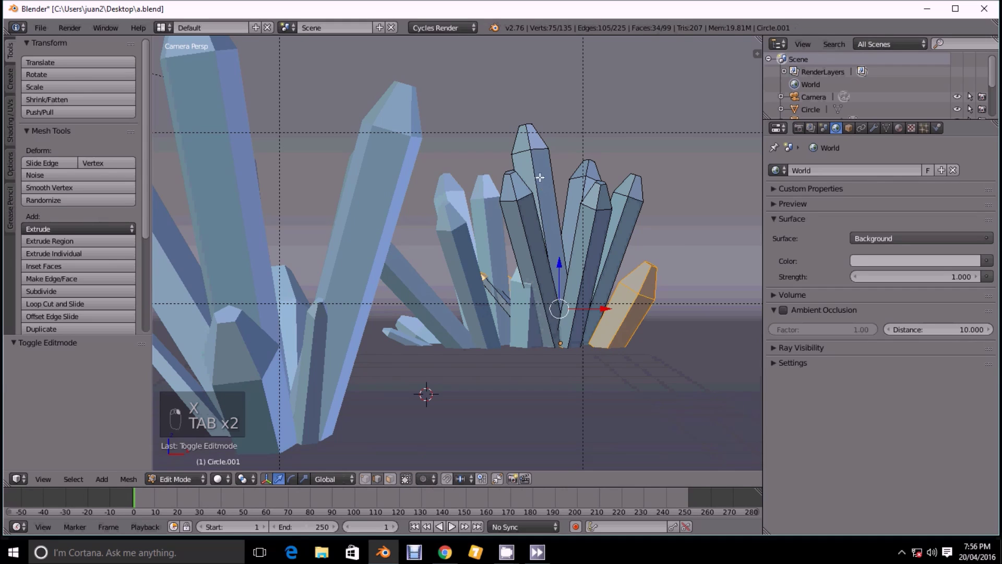
pyautogui.rightClick(535, 166)
pyautogui.hotkey('ctrl', 'l')
pyautogui.press('x')
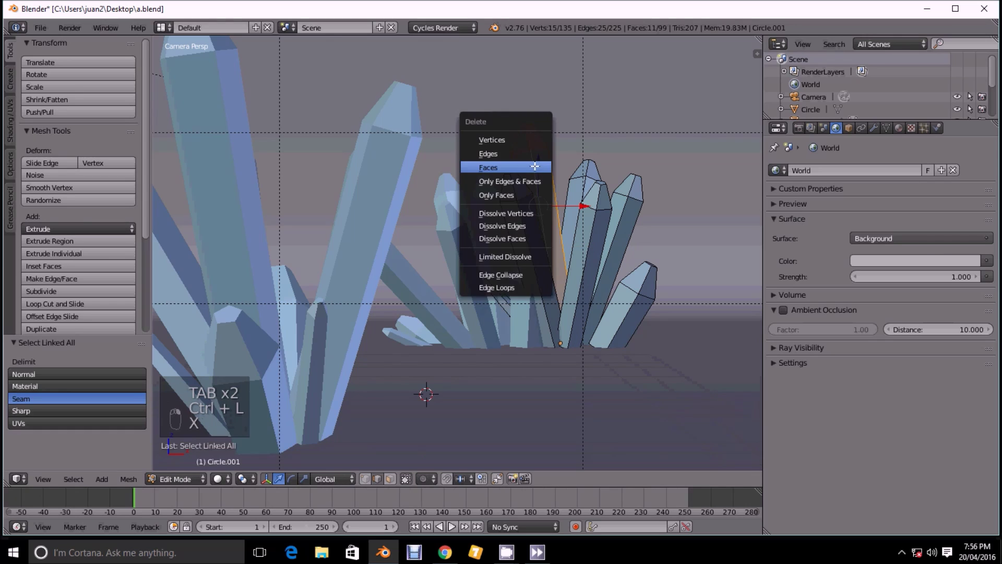
pyautogui.click(556, 163)
pyautogui.rightClick(613, 227)
pyautogui.hotkey('ctrl', 'l')
pyautogui.press('x')
pyautogui.click(618, 229)
pyautogui.press('Tab')
# Scale the left-leaning crystal of the original rear cluster up to about twice its size
pyautogui.scroll(-3, 507, 251)
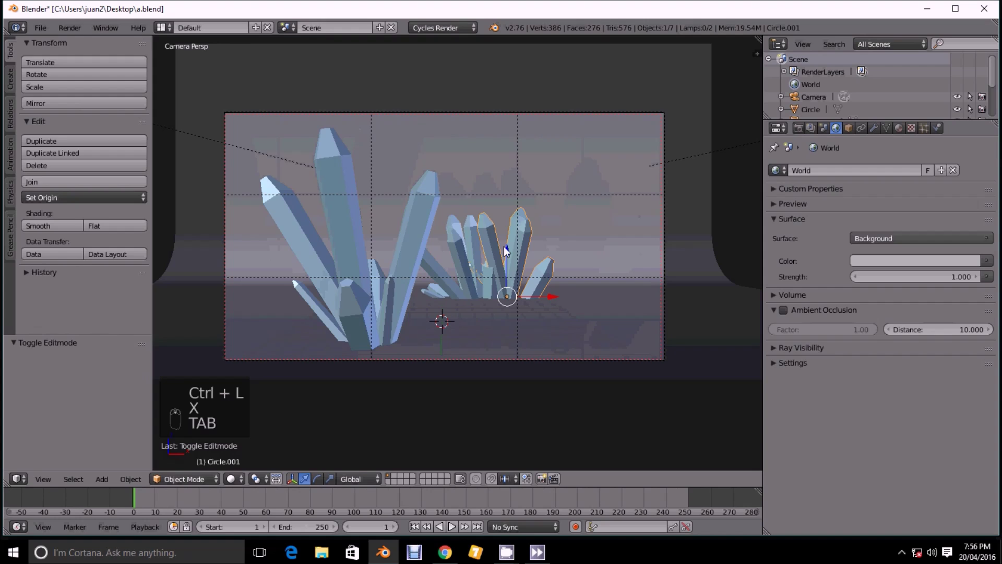
pyautogui.scroll(4, 490, 264)
pyautogui.press('Tab')
pyautogui.rightClick(516, 229)
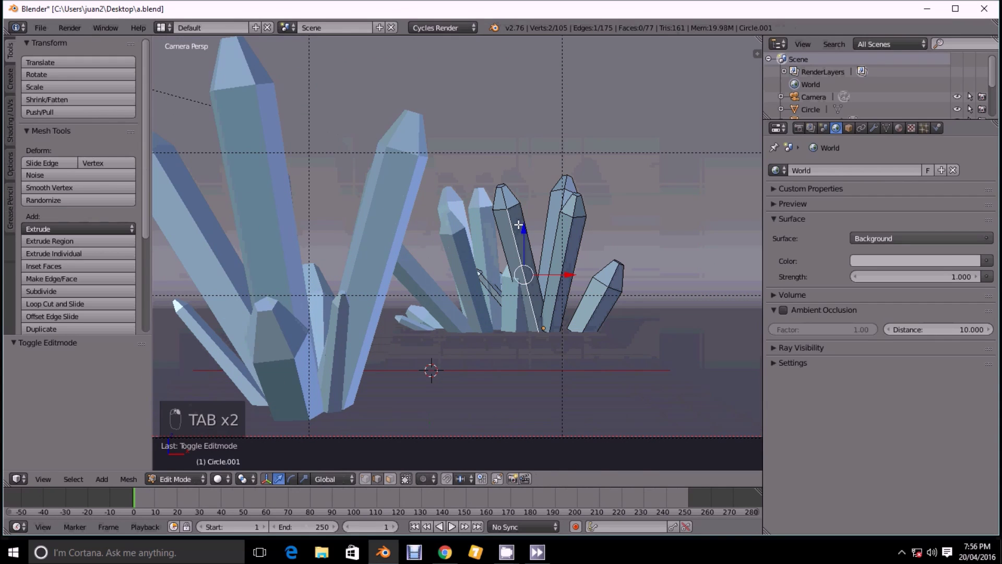
pyautogui.hotkey('ctrl', 'l')
pyautogui.press('s')
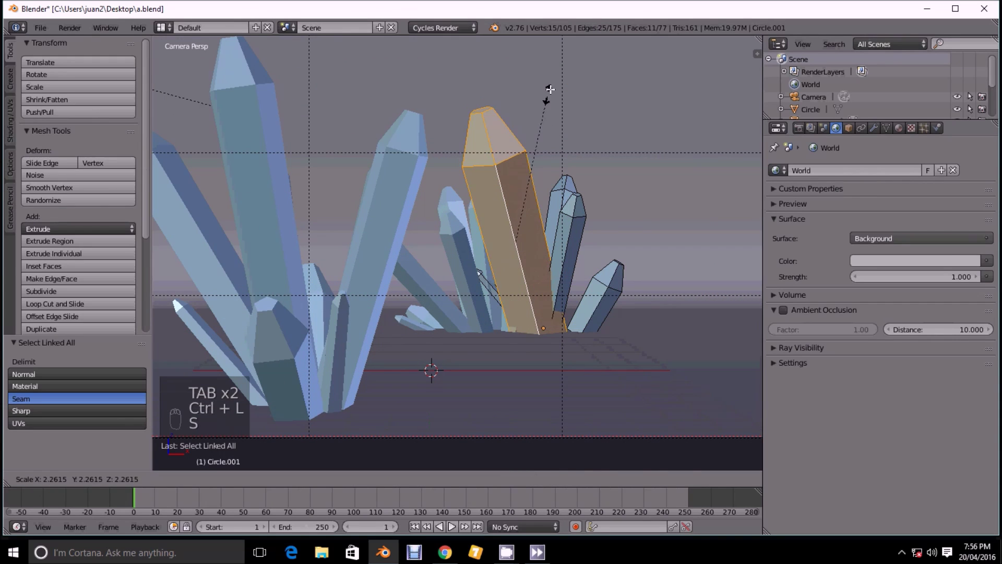
pyautogui.click(553, 115)
pyautogui.press('Tab')
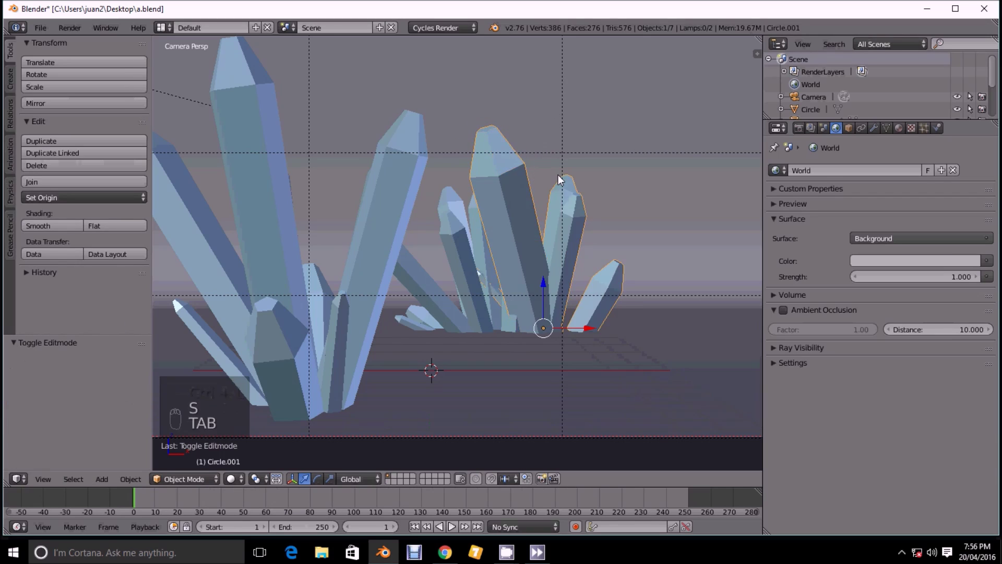
# Move the original rear cluster about 1.15 units along X and rotate it about 32° in camera view
pyautogui.scroll(-2, 558, 179)
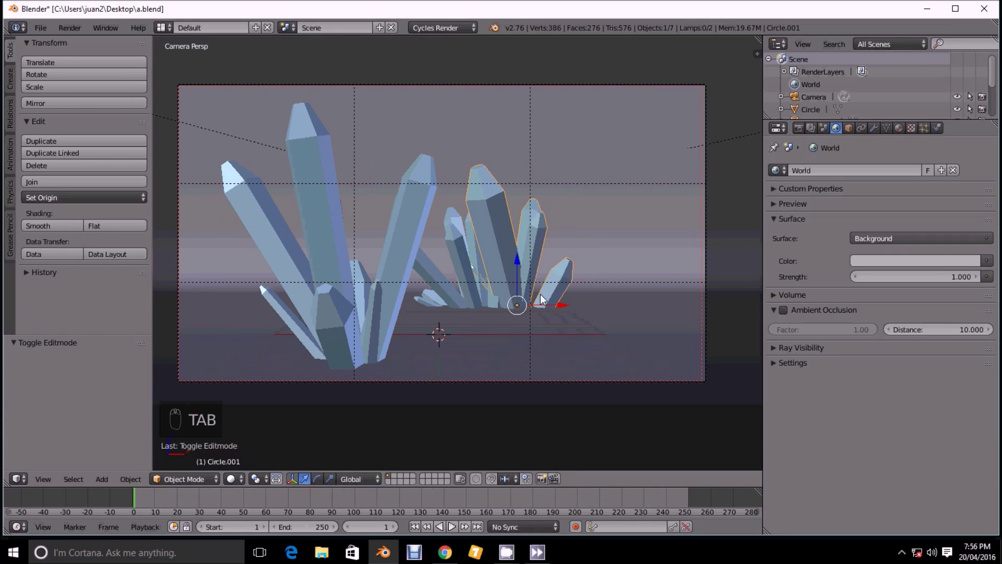
pyautogui.moveTo(542, 296); pyautogui.dragTo(569, 304)
pyautogui.press('r')
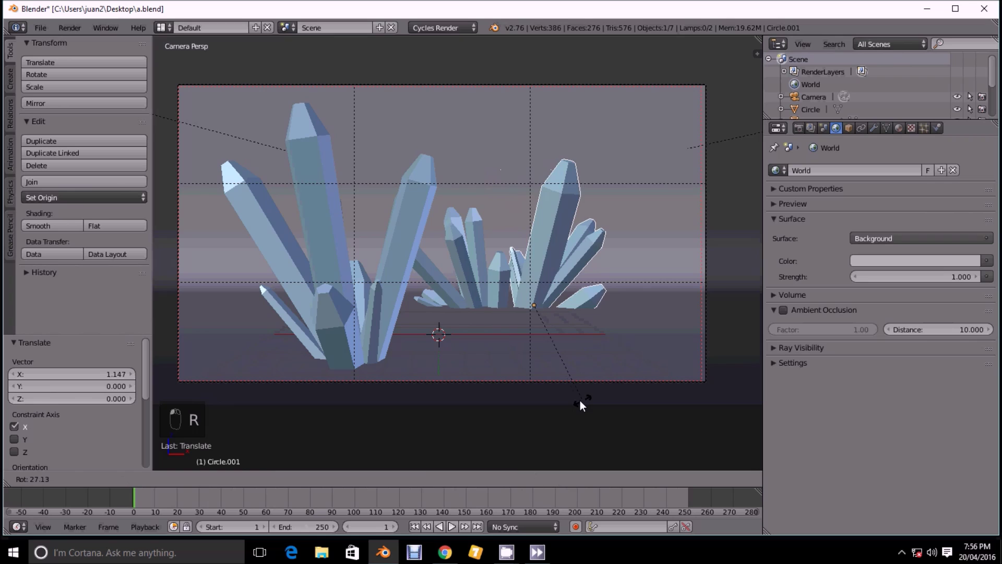
pyautogui.click(572, 399)
# Rotate the smaller rear cluster about -16°, shift it about 0.8 along X and -0.36 along Z, and lower it another 0.25
pyautogui.scroll(1, 572, 399)
pyautogui.rightClick(490, 292)
pyautogui.press('r')
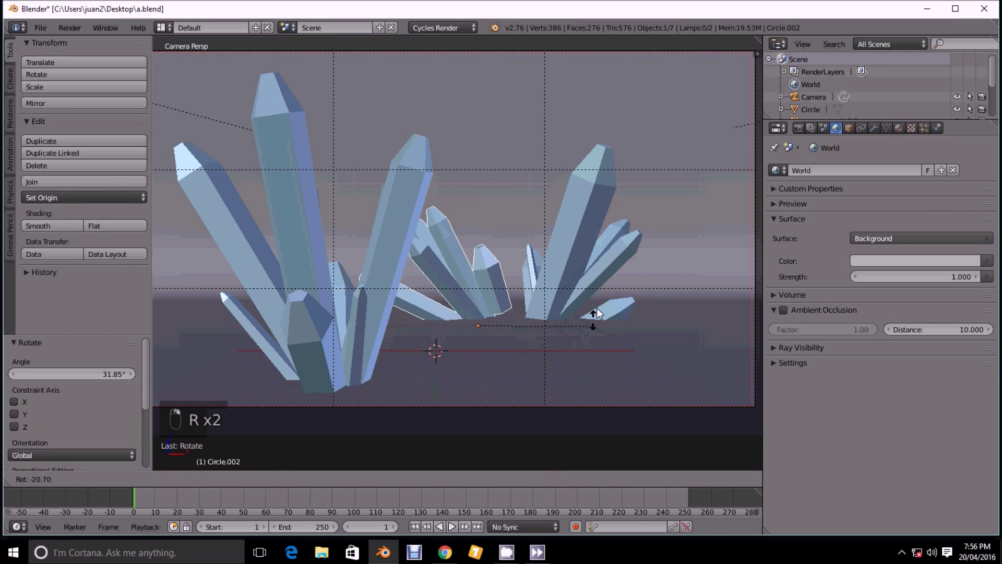
pyautogui.click(606, 337)
pyautogui.press('g')
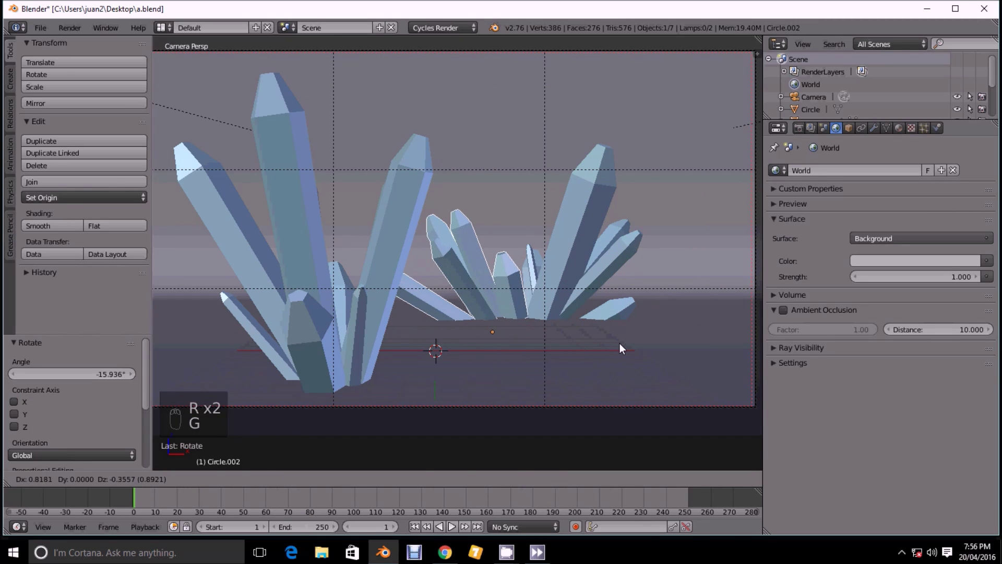
pyautogui.click(619, 342)
# Rotate the smaller rear cluster about 39.5° around Z as seen from above, and return to camera view
pyautogui.moveTo(526, 290); pyautogui.dragTo(532, 334, button='middle')
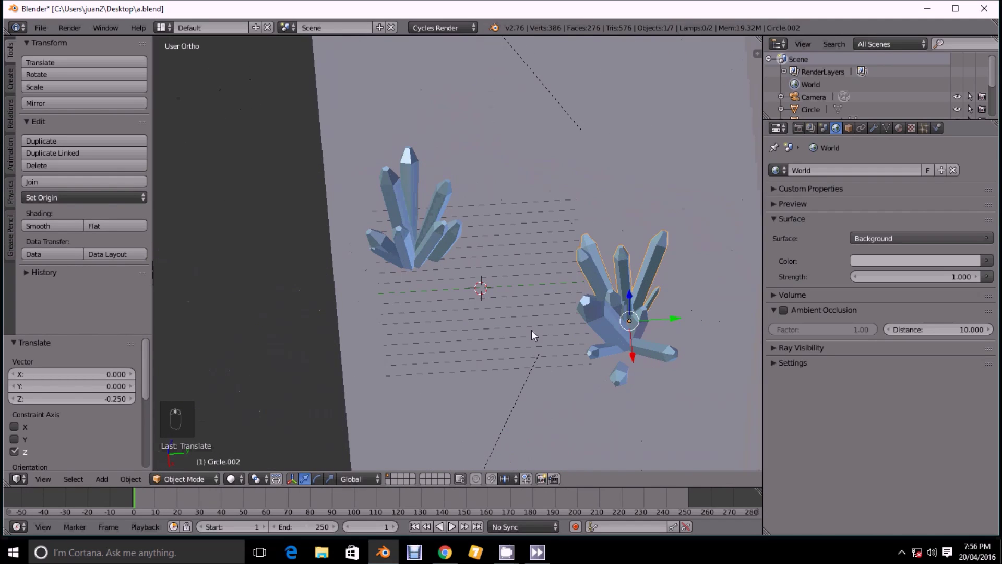
pyautogui.moveTo(642, 305); pyautogui.dragTo(648, 393, button='middle')
pyautogui.press('r')
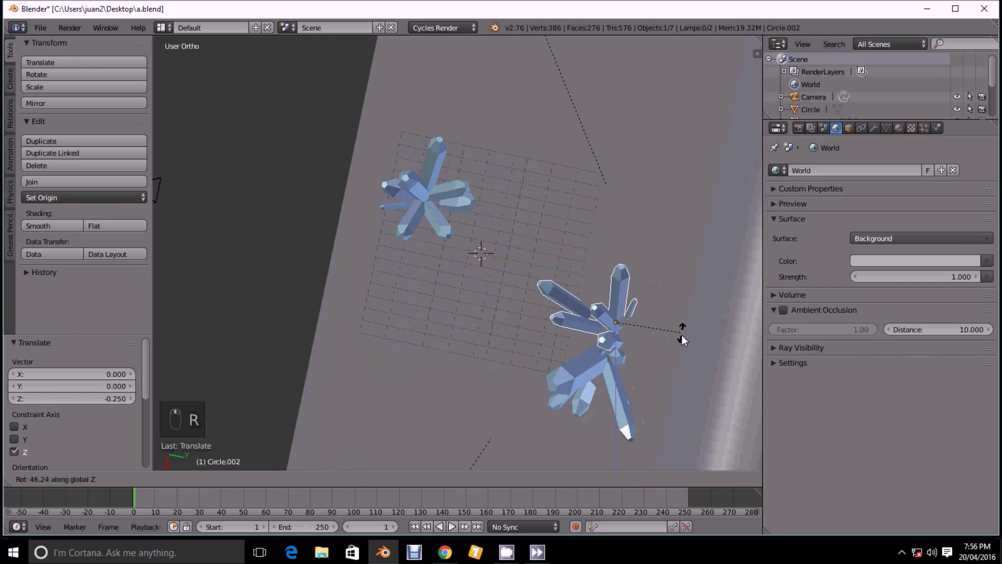
pyautogui.click(682, 342)
pyautogui.press('KP_0')
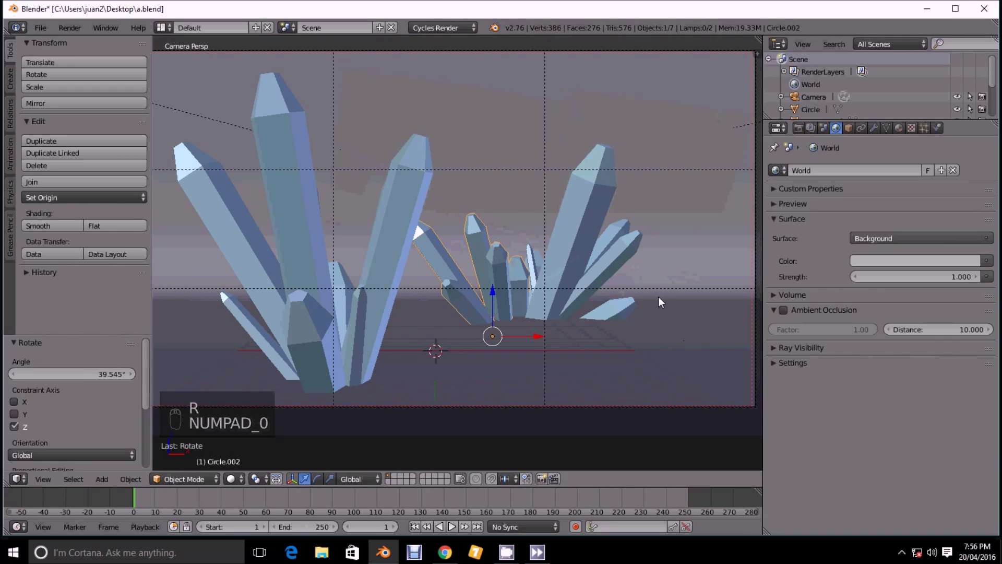
# Nudge the smaller rear cluster slightly along X toward its neighbour and scale it down to about 0.87
pyautogui.scroll(-1, 492, 293)
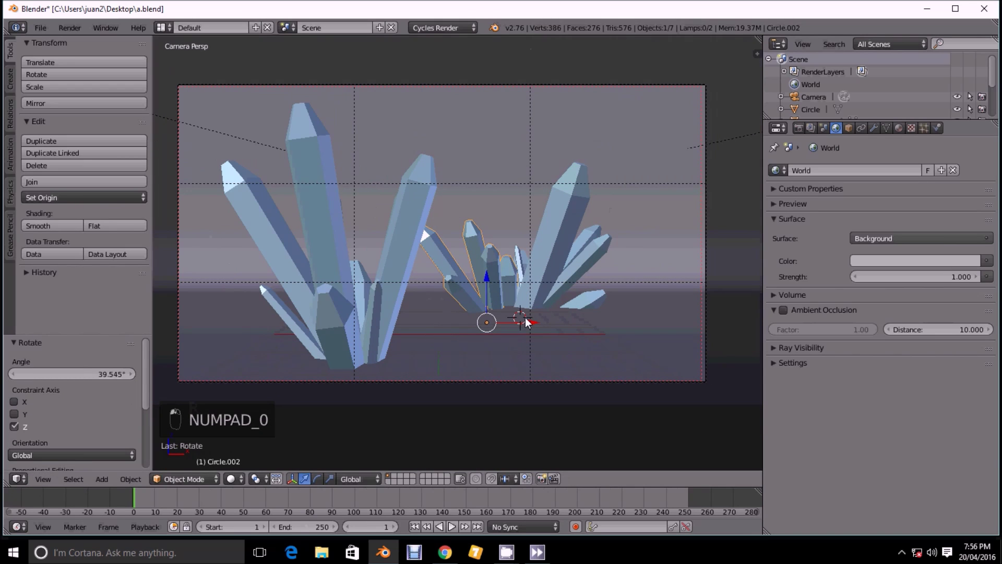
pyautogui.moveTo(527, 323); pyautogui.dragTo(532, 324)
pyautogui.press('s')
pyautogui.click(555, 345)
# Lower the large front crystal cluster about 0.235 units along Z
pyautogui.scroll(-1, 552, 313)
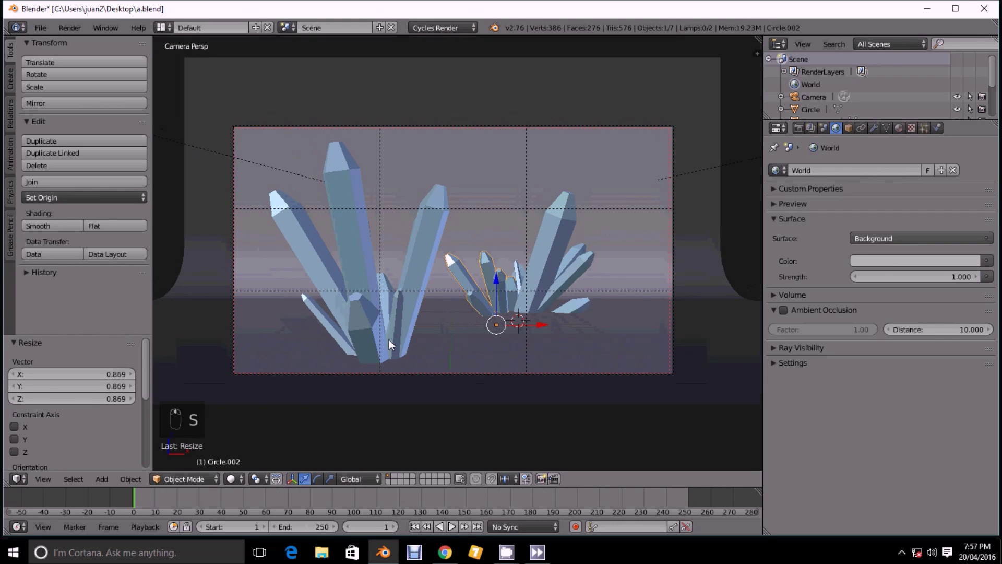
pyautogui.rightClick(389, 339)
pyautogui.moveTo(372, 311); pyautogui.dragTo(372, 316)
# Duplicate the front cluster toward negative X, rotate the copy about -16°, and scale it down
pyautogui.hotkey('shift', 'd')
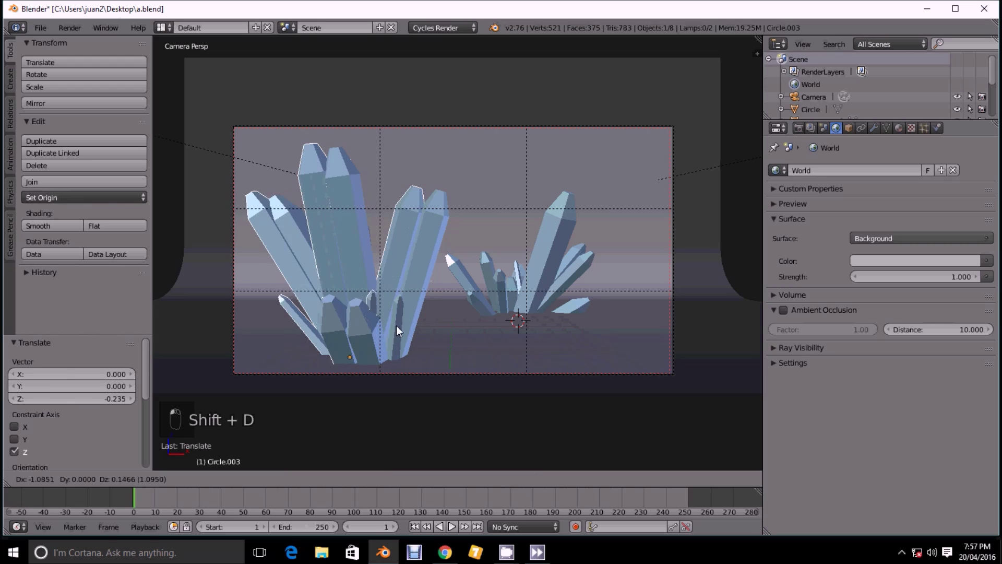
pyautogui.click(365, 328)
pyautogui.press('r')
pyautogui.click(533, 391)
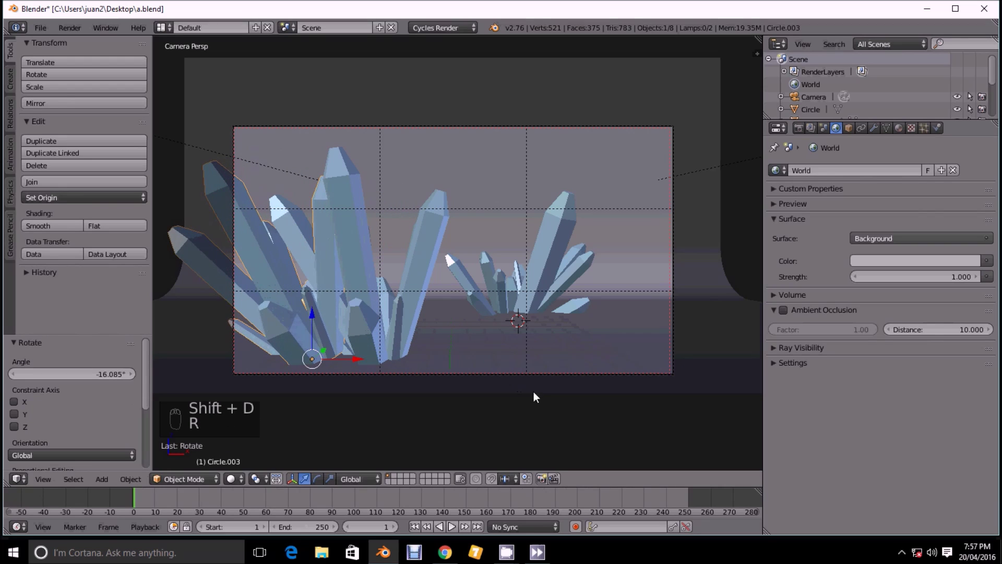
pyautogui.press('s')
pyautogui.click(471, 352)
# Move the duplicated front cluster along Y beside the large front cluster, working from an orbited view
pyautogui.moveTo(403, 340); pyautogui.dragTo(343, 308, button='middle')
pyautogui.moveTo(377, 276); pyautogui.dragTo(348, 246, button='middle')
pyautogui.scroll(2, 349, 245)
pyautogui.press('g')
pyautogui.press('y')
pyautogui.click(306, 294)
# Rotate the duplicated front cluster about -23.5°, move it about 0.26 along X, 0.44 along Y and -0.11 along Z, and return to camera view
pyautogui.moveTo(306, 294)
pyautogui.mouseDown(button='middle')
pyautogui.moveTo(321, 302)
pyautogui.moveTo(315, 288)
pyautogui.mouseUp(button='middle')
pyautogui.press('r')
pyautogui.click(396, 248)
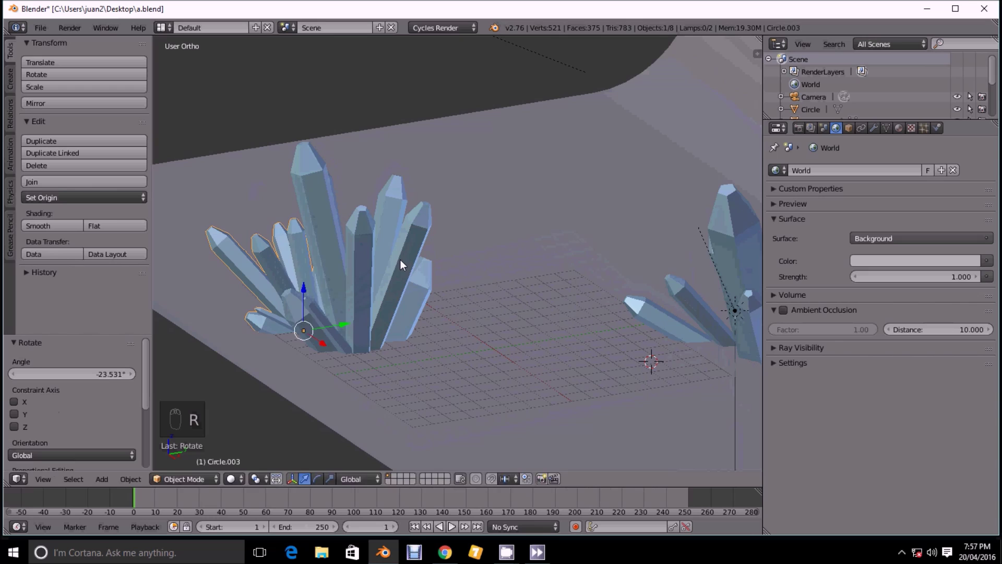
pyautogui.press('g')
pyautogui.click(410, 262)
pyautogui.press('KP_0')
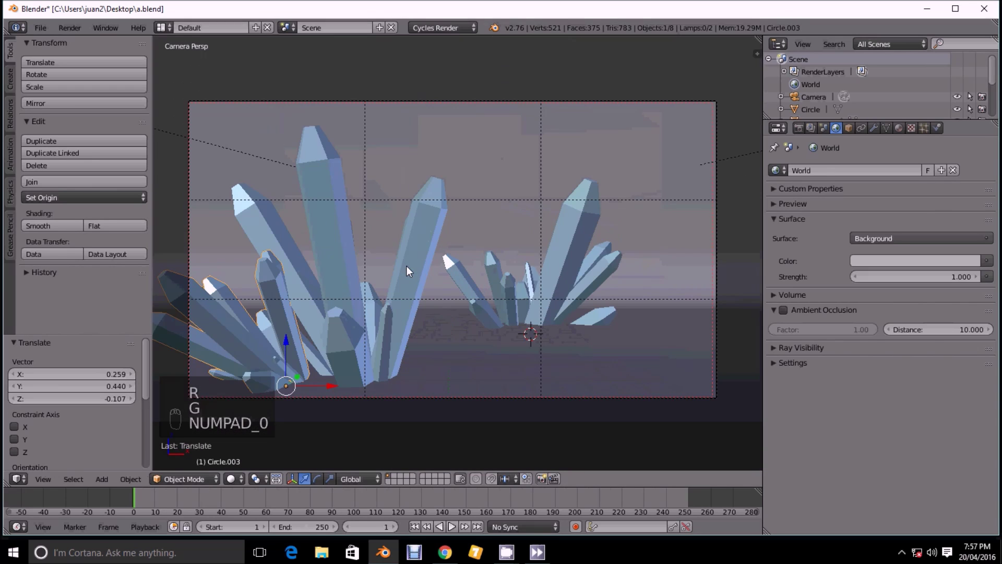
# Move the duplicated small front cluster about 1.63 along X and scale it to 0.8, checking the rendered camera preview before and after
pyautogui.scroll(-2, 408, 259)
pyautogui.scroll(1, 459, 252)
pyautogui.hotkey('shift', 'z')
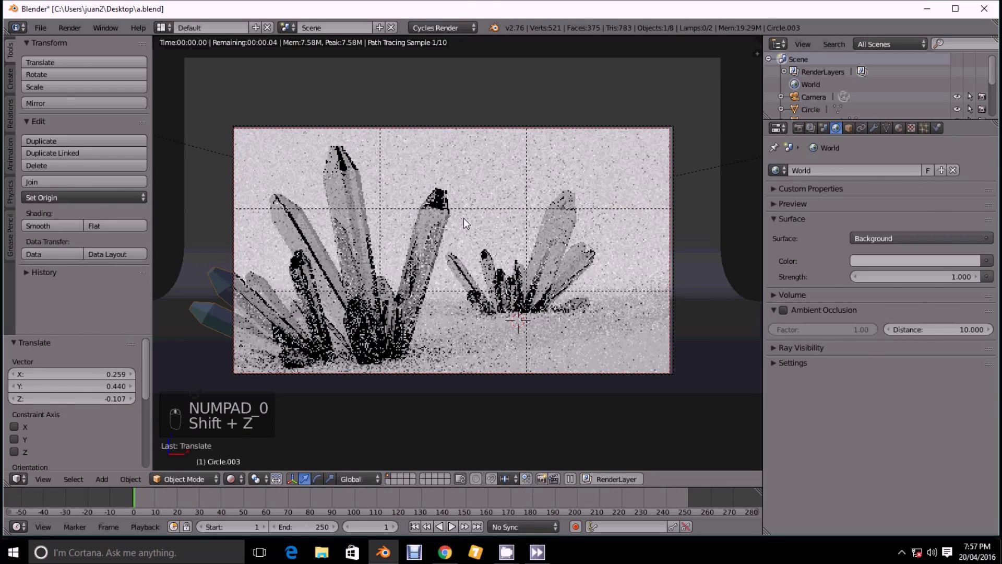
pyautogui.press('z')
pyautogui.press('z')
pyautogui.moveTo(344, 361); pyautogui.dragTo(377, 361)
pyautogui.press('s')
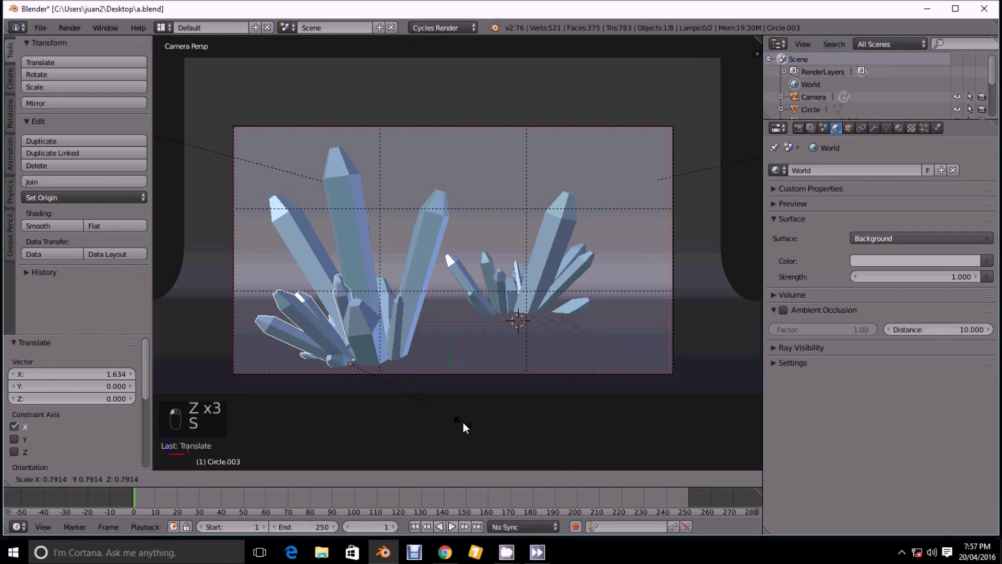
pyautogui.click(470, 419)
pyautogui.hotkey('shift', 'z')
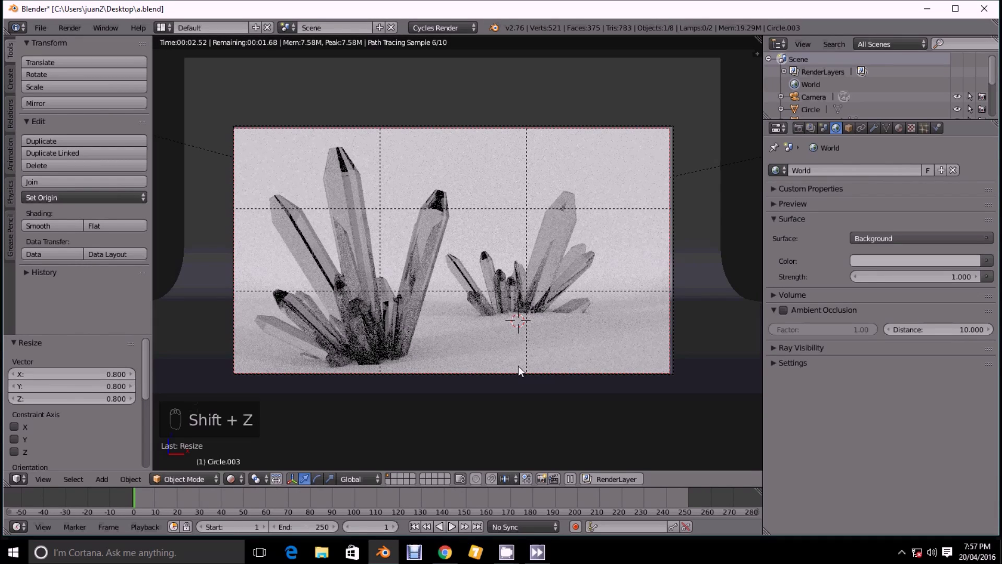
pyautogui.press('z')
pyautogui.press('z')
pyautogui.press('z')
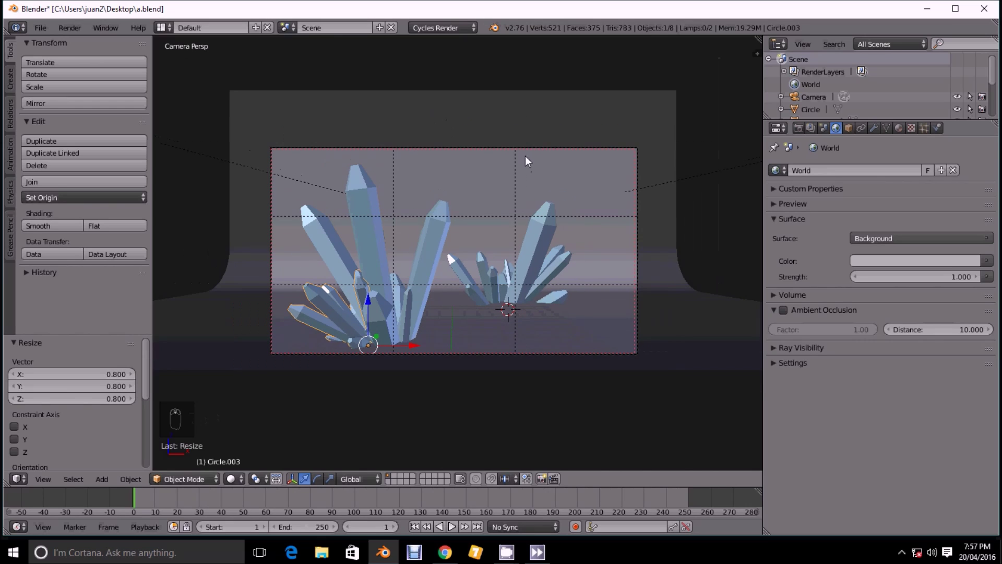
# Select the large front crystal cluster and show its crystal material nodes in the Compositing screen layout
pyautogui.press('a')
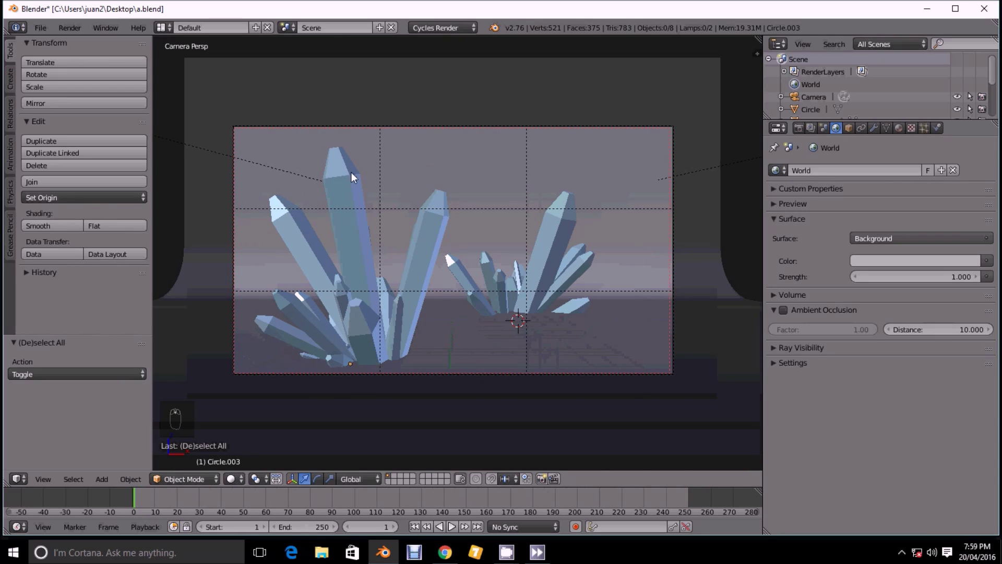
pyautogui.rightClick(347, 182)
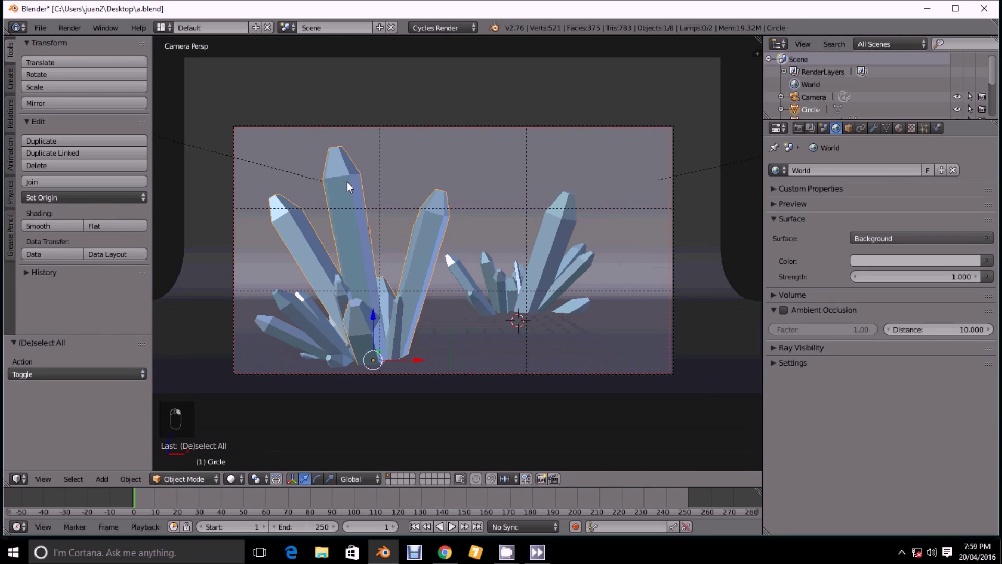
pyautogui.click(161, 28)
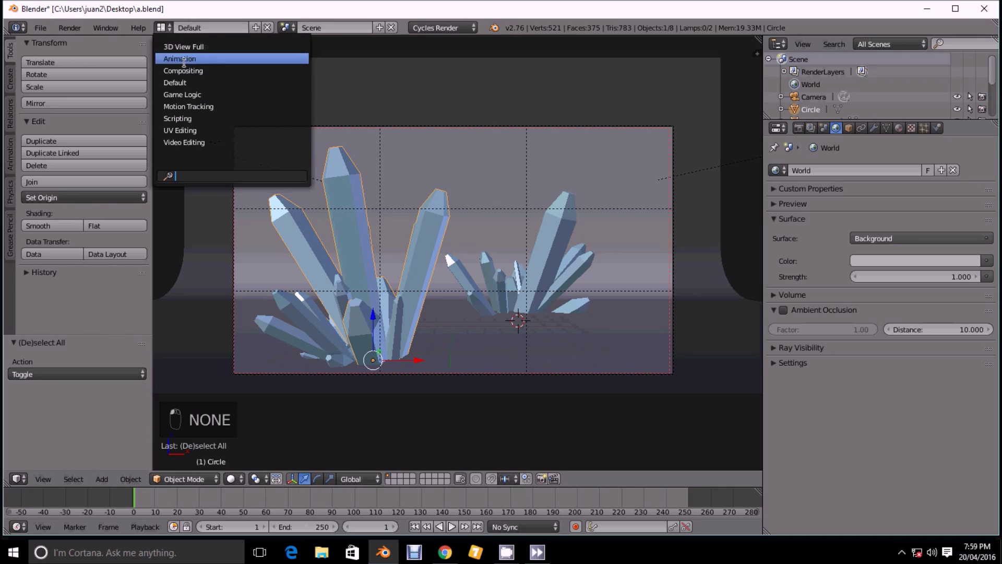
pyautogui.click(232, 71)
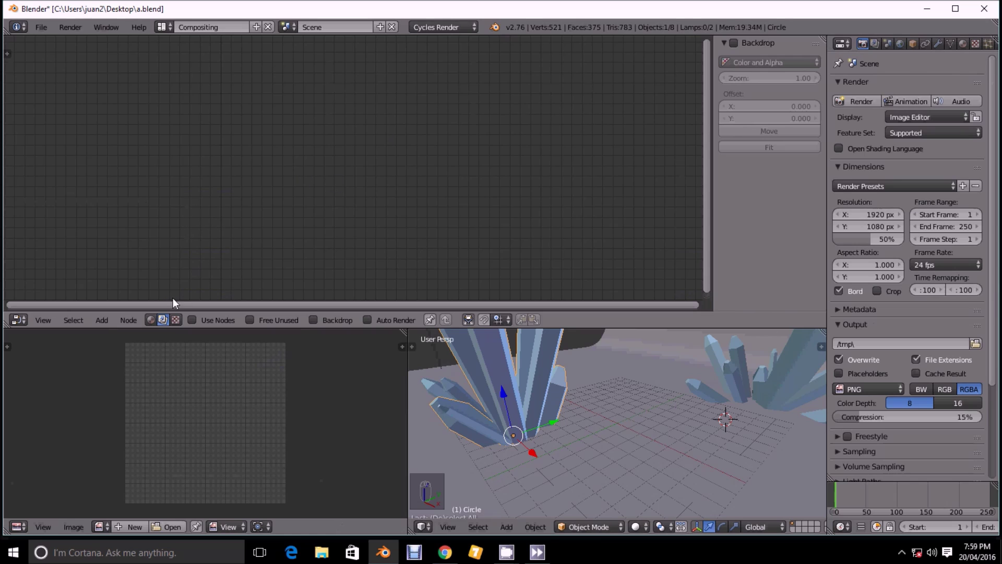
pyautogui.click(151, 320)
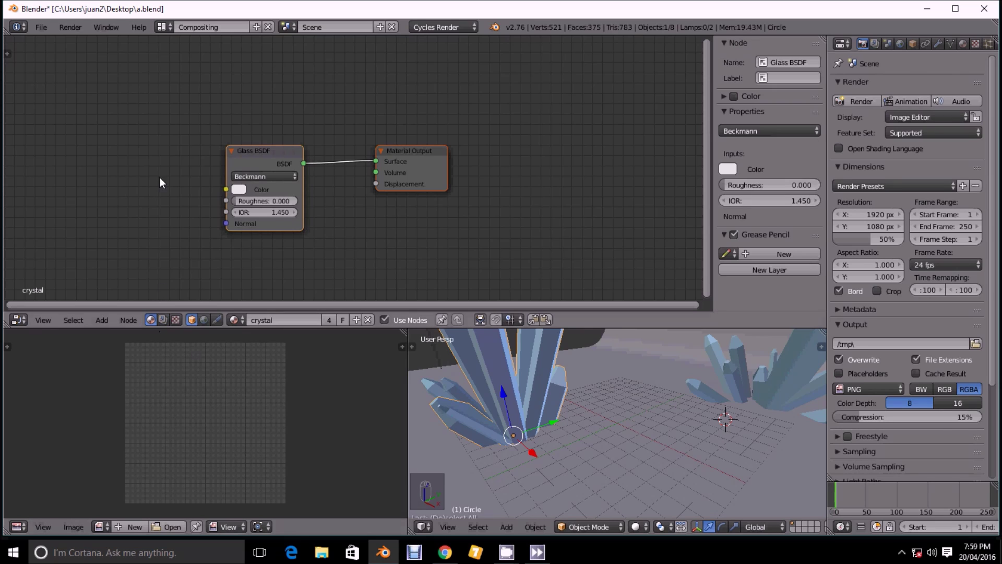
# Spread the Glass BSDF and Material Output nodes far apart, and show the crystal material's properties
pyautogui.scroll(-2, 293, 156)
pyautogui.moveTo(350, 198); pyautogui.dragTo(310, 207, button='middle')
pyautogui.scroll(2, 341, 214)
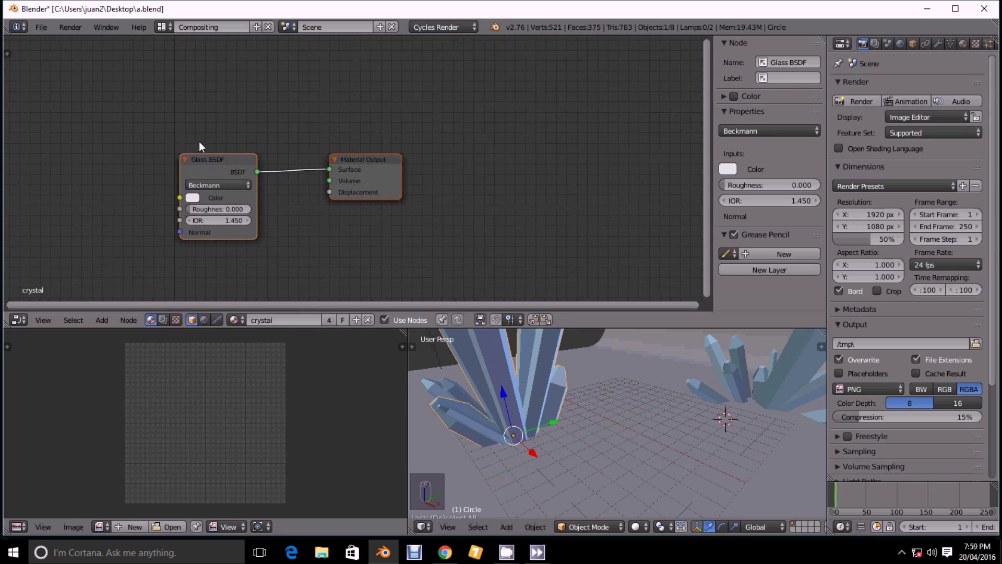
pyautogui.moveTo(208, 159); pyautogui.dragTo(154, 161)
pyautogui.click(963, 44)
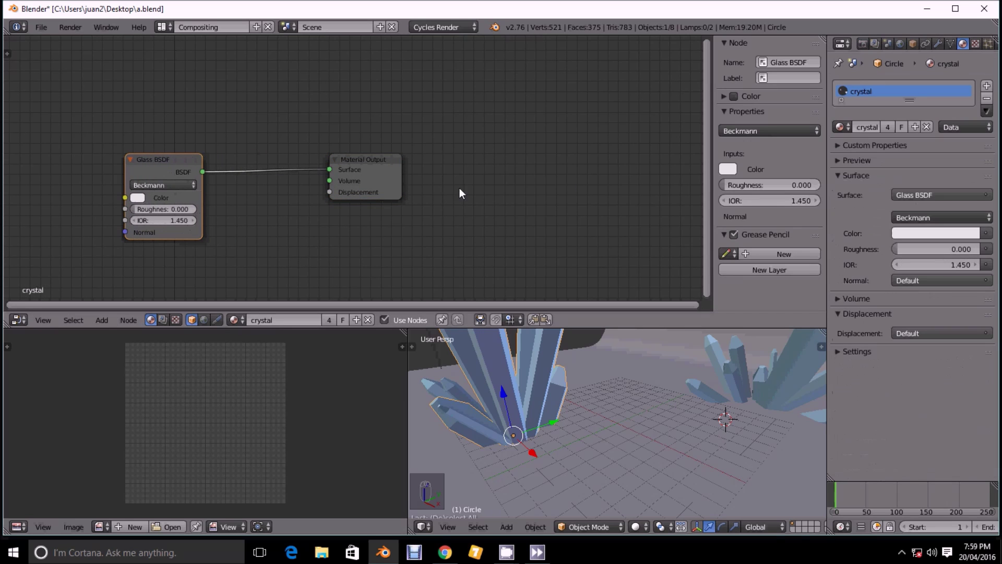
pyautogui.moveTo(149, 157); pyautogui.dragTo(84, 161)
pyautogui.moveTo(395, 161); pyautogui.dragTo(587, 164)
pyautogui.press('Home')
# Set the small 3D view to the camera view with rendered shading
pyautogui.moveTo(599, 360); pyautogui.dragTo(628, 417, button='middle')
pyautogui.press('KP_0')
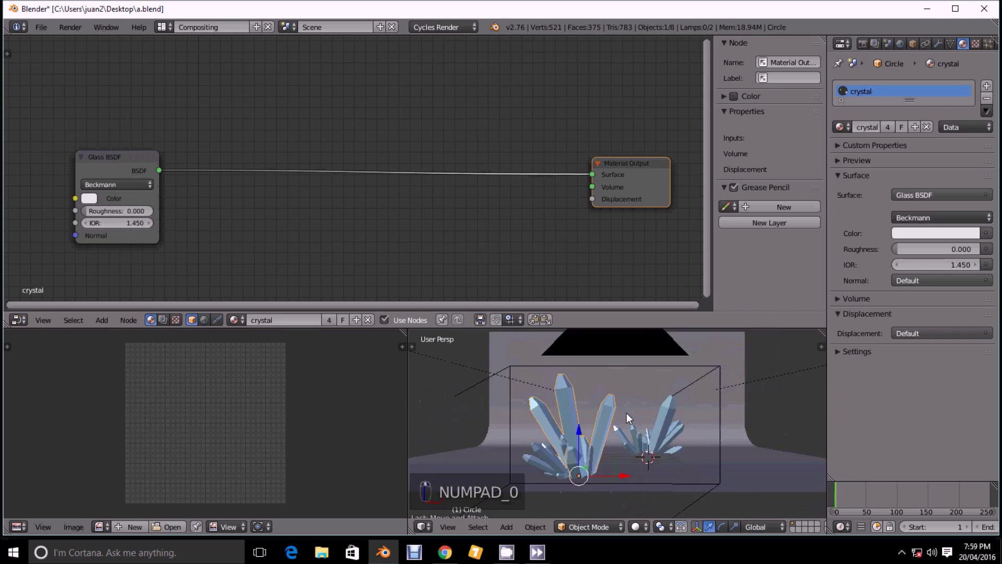
pyautogui.hotkey('shift', 'z')
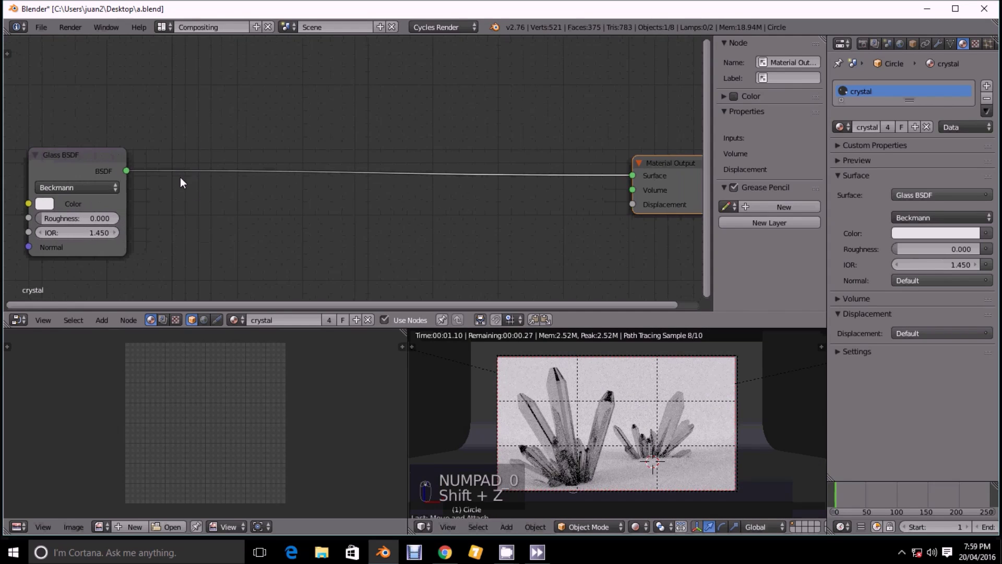
# Insert a Mix Shader between the Glass BSDF and Material Output nodes of the crystal material
pyautogui.hotkey('shift', 'a')
pyautogui.moveTo(206, 229)
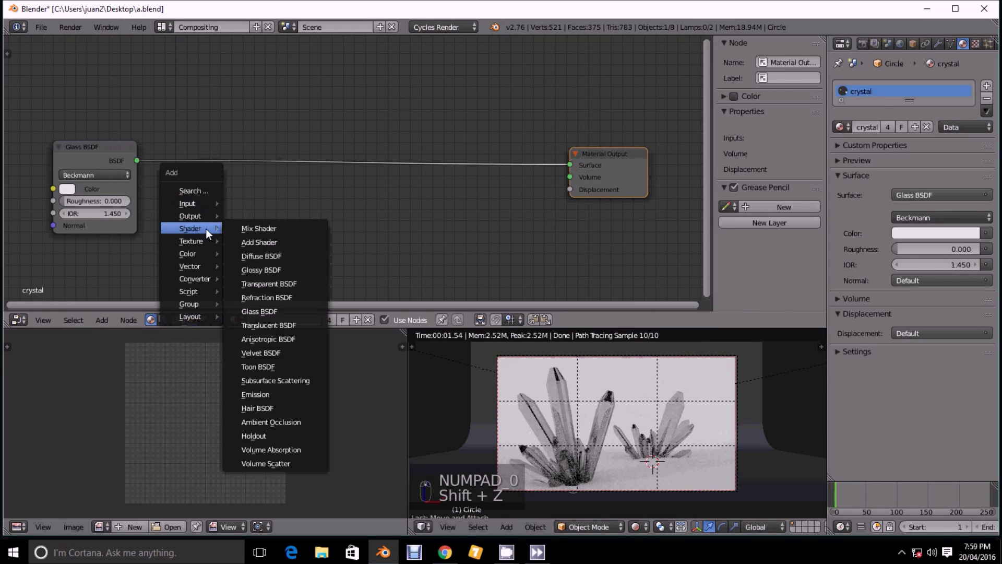
pyautogui.click(254, 228)
pyautogui.click(319, 139)
pyautogui.moveTo(92, 149); pyautogui.dragTo(85, 159)
pyautogui.moveTo(384, 220); pyautogui.dragTo(443, 197, button='middle')
# Add a Transparent BSDF below the Glass BSDF and connect it to the Mix Shader's second Shader input
pyautogui.hotkey('shift', 'a')
pyautogui.moveTo(375, 218)
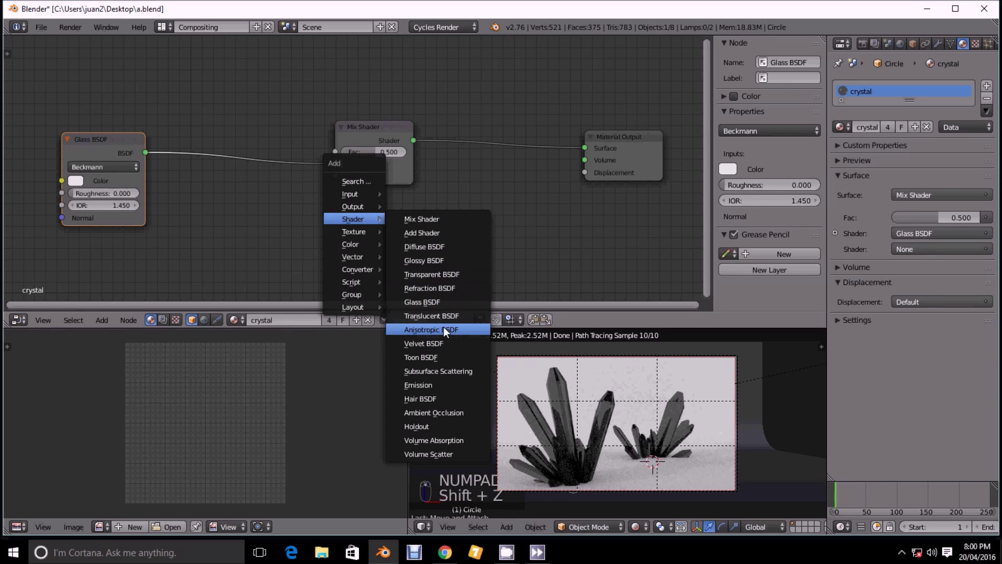
pyautogui.click(452, 274)
pyautogui.click(57, 244)
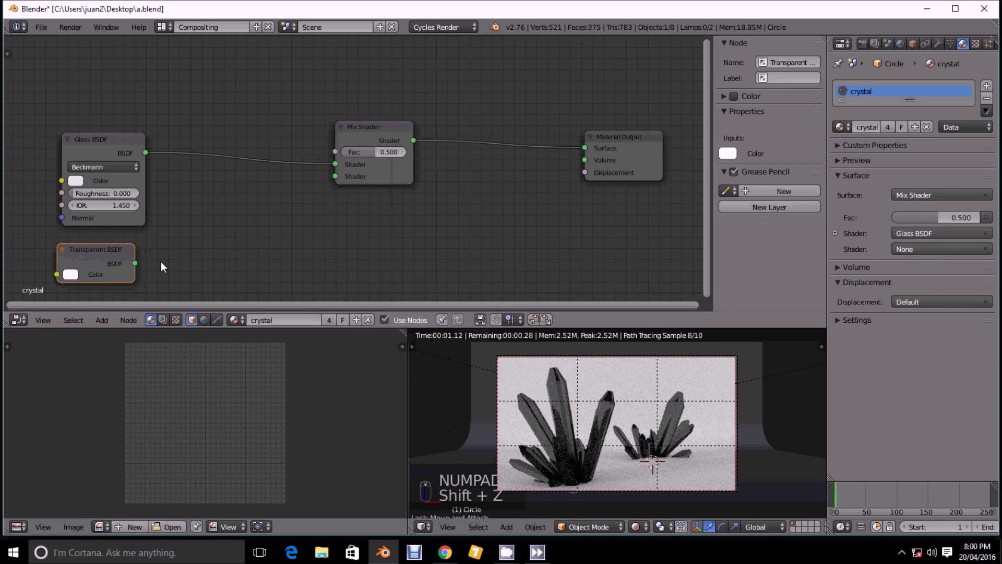
pyautogui.moveTo(135, 263); pyautogui.dragTo(336, 175)
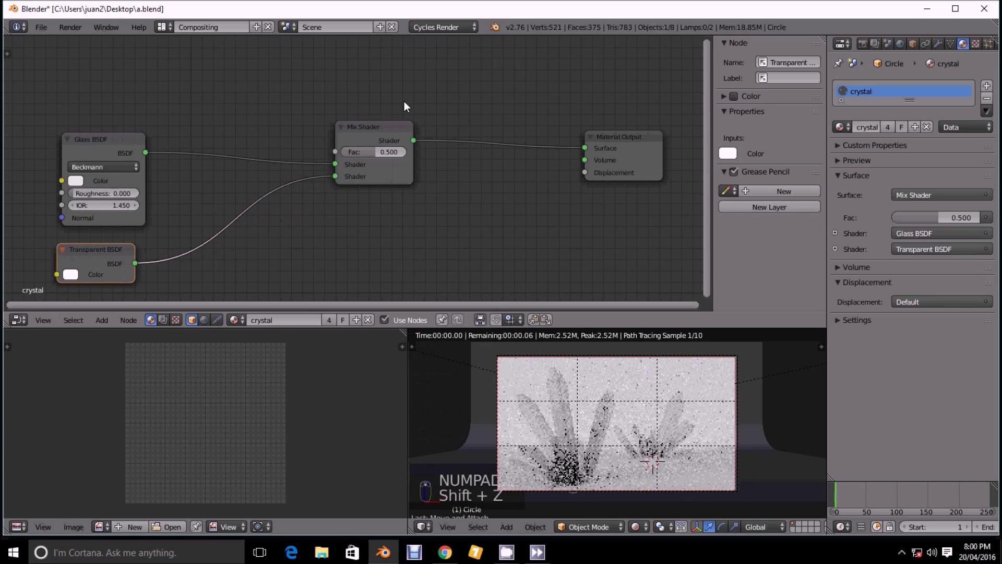
# Set the Mix Shader's Fac to 0.15
pyautogui.press('Home')
pyautogui.scroll(3, 376, 193)
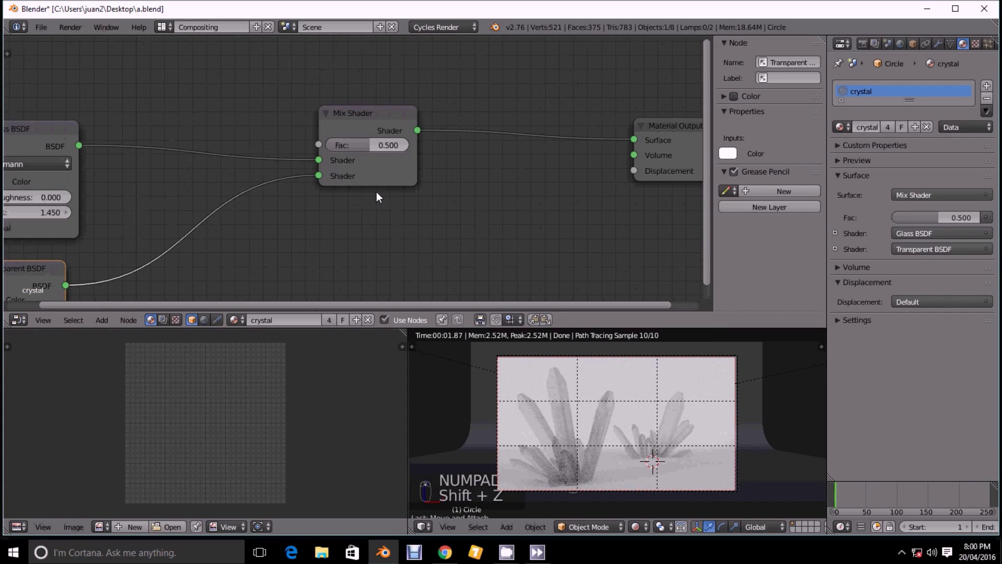
pyautogui.doubleClick(371, 138)
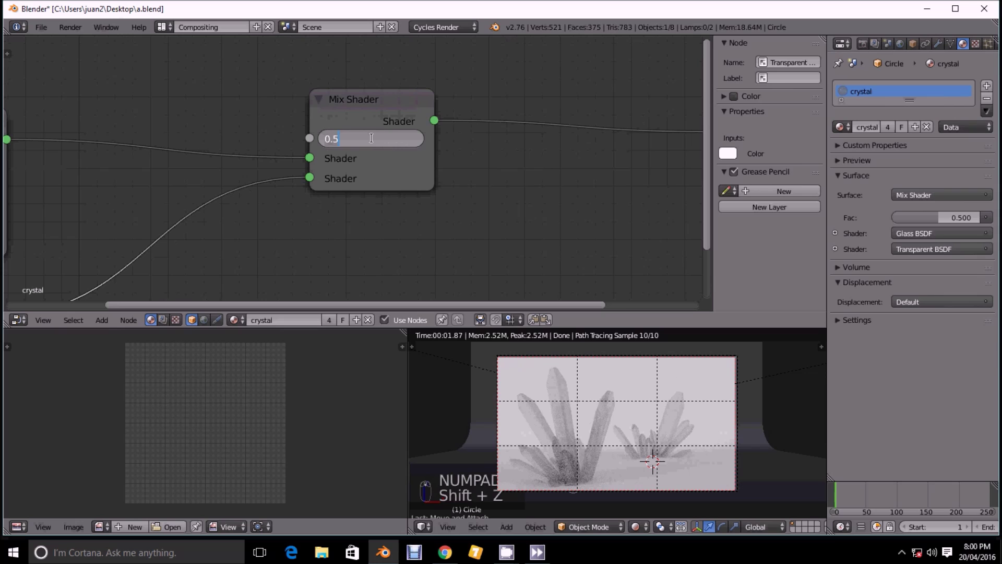
pyautogui.write('.15')
pyautogui.press('Return')
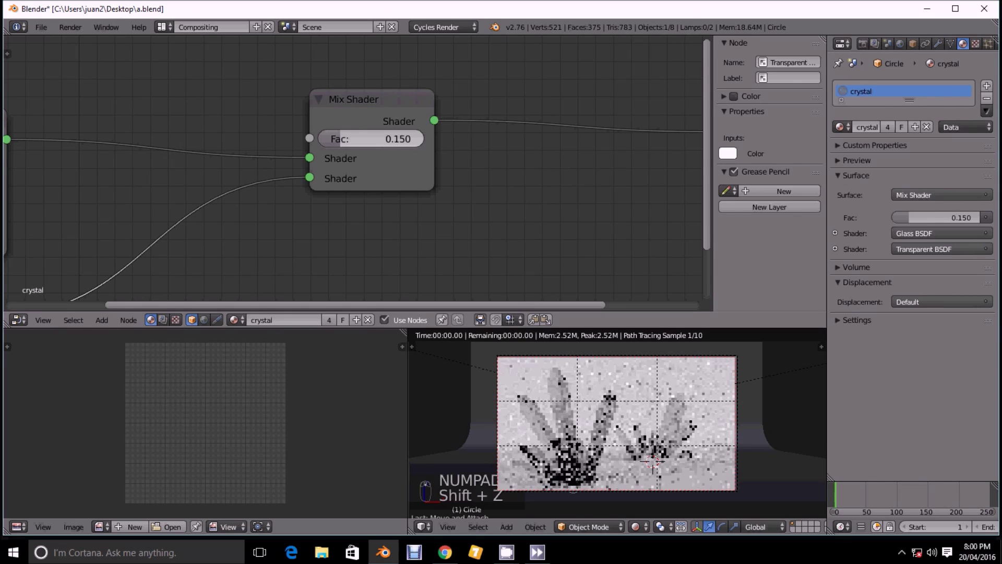
# Set the Glass BSDF color to a light pink-magenta and align the Transparent BSDF node neatly beneath it
pyautogui.scroll(-2, 337, 155)
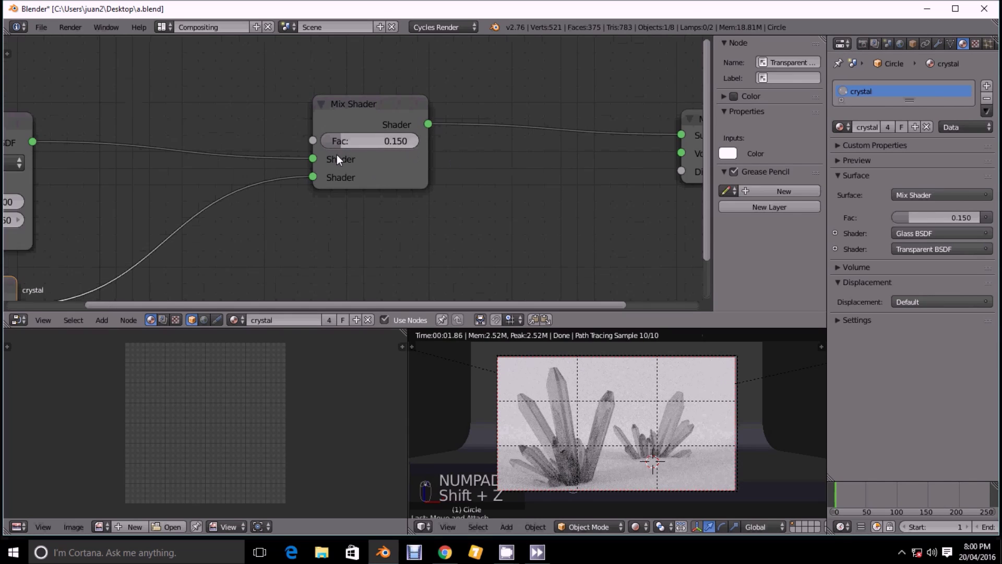
pyautogui.moveTo(255, 170); pyautogui.dragTo(334, 143, button='middle')
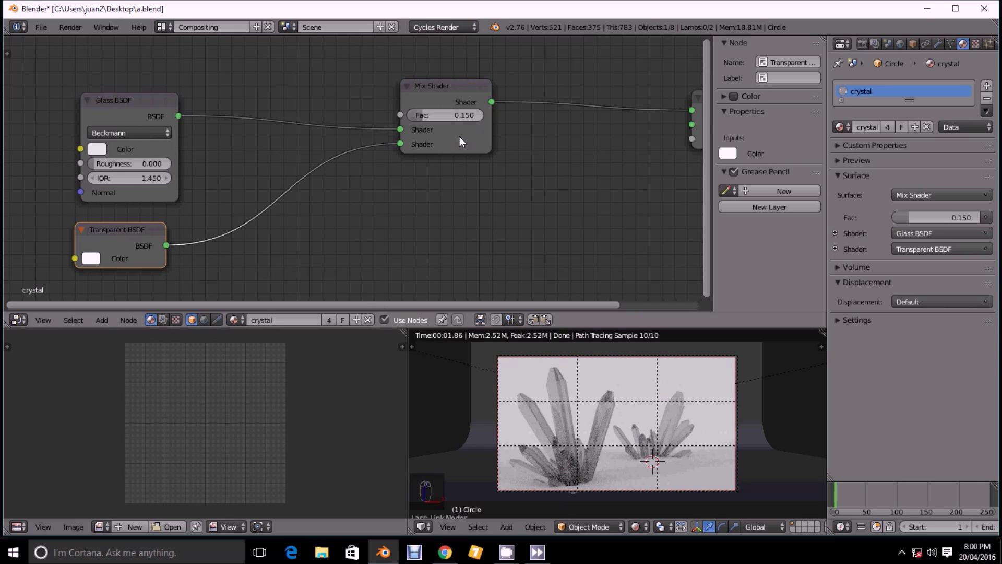
pyautogui.scroll(1, 378, 119)
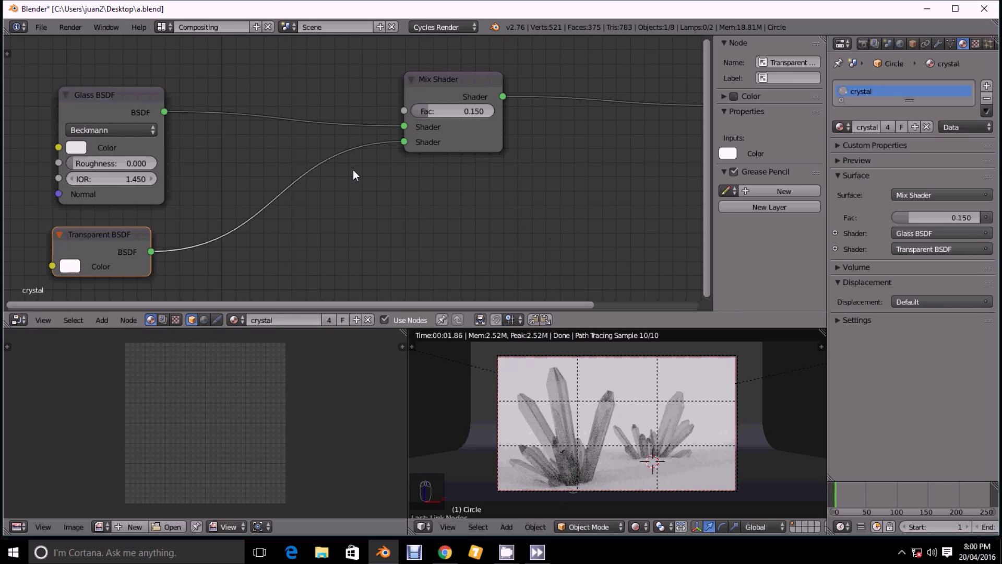
pyautogui.scroll(-3, 376, 170)
pyautogui.scroll(2, 334, 161)
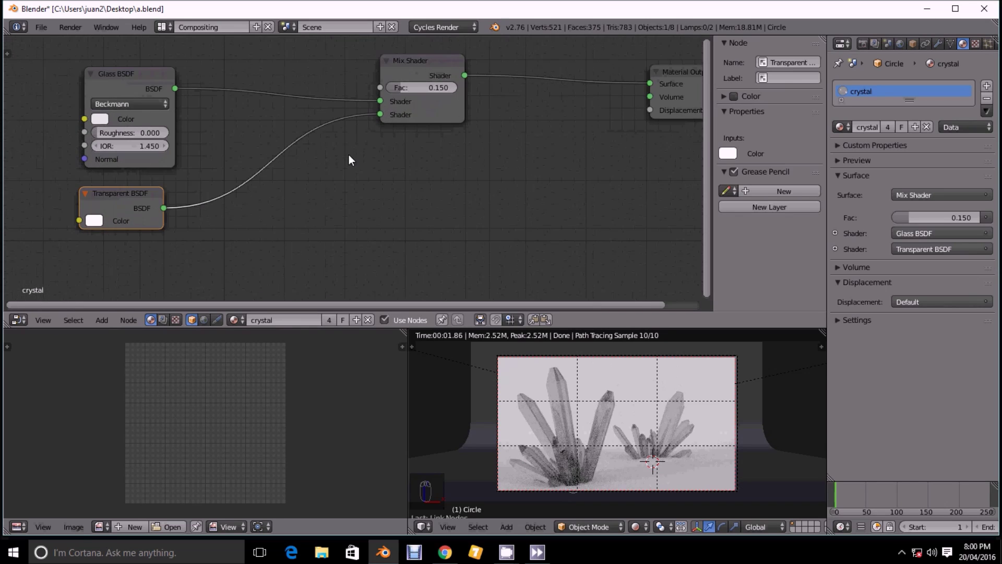
pyautogui.moveTo(69, 125); pyautogui.dragTo(126, 142, button='middle')
pyautogui.click(157, 142)
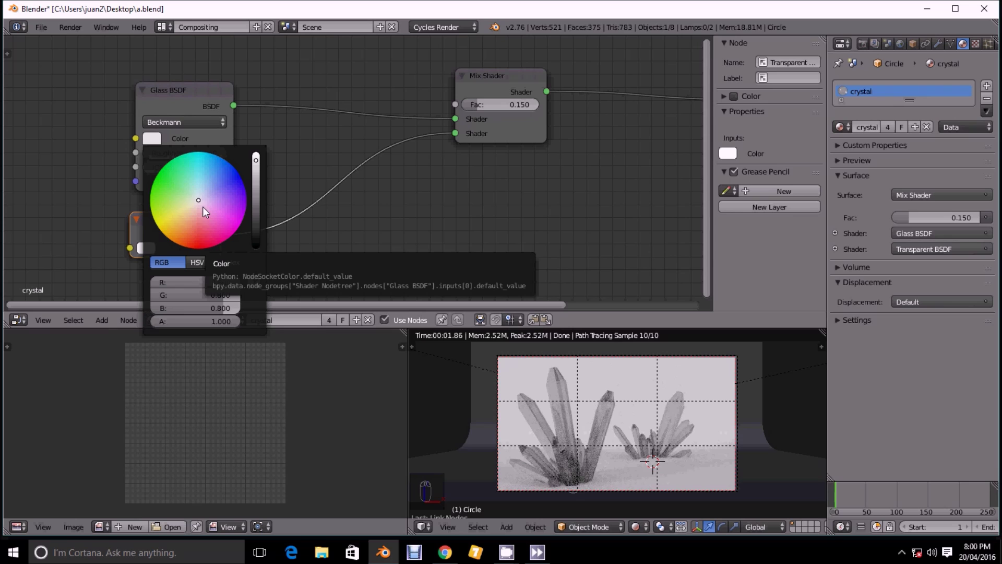
pyautogui.moveTo(215, 203); pyautogui.dragTo(241, 236)
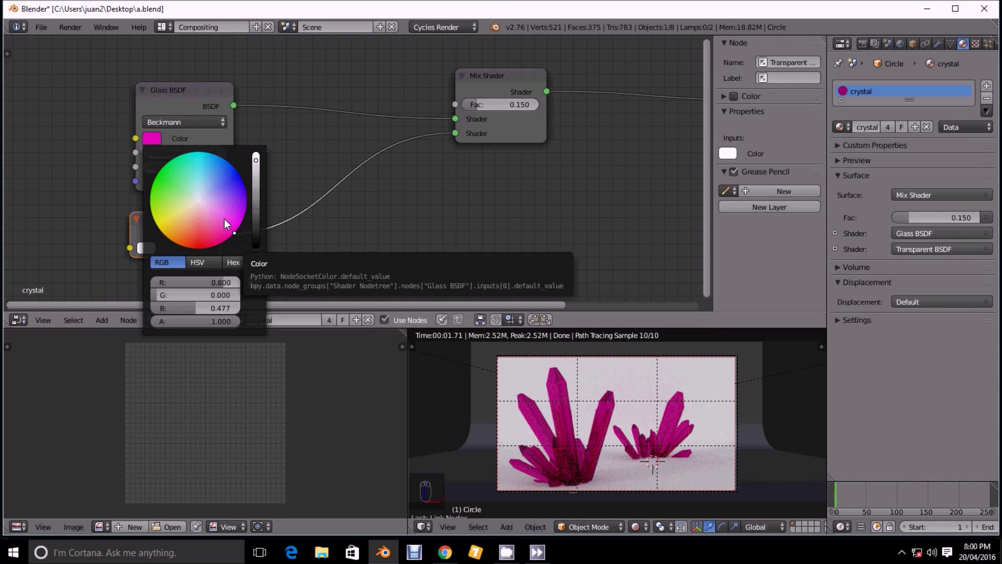
pyautogui.moveTo(208, 206)
pyautogui.mouseDown()
pyautogui.moveTo(183, 208)
pyautogui.moveTo(211, 209)
pyautogui.mouseUp()
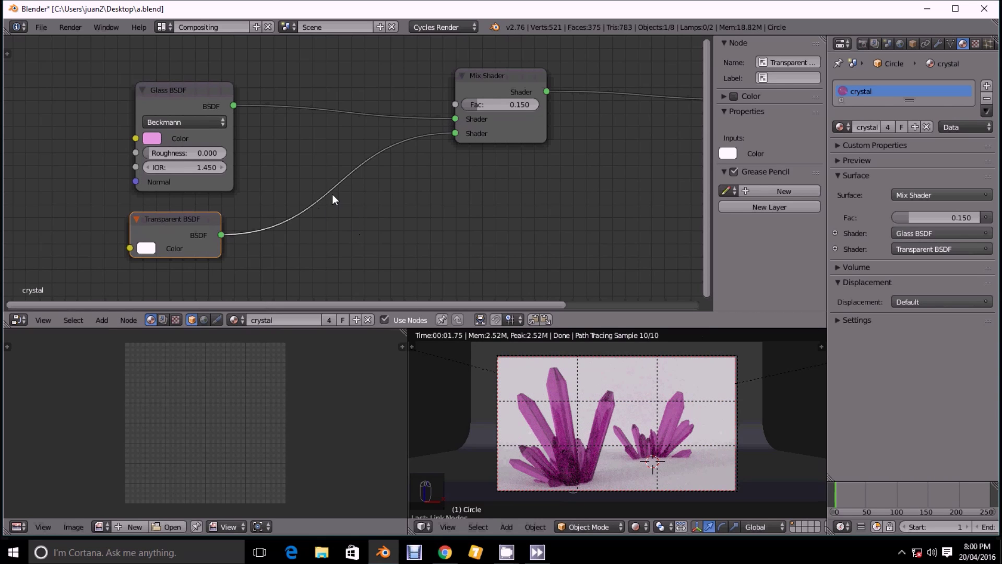
pyautogui.moveTo(177, 218); pyautogui.dragTo(188, 208)
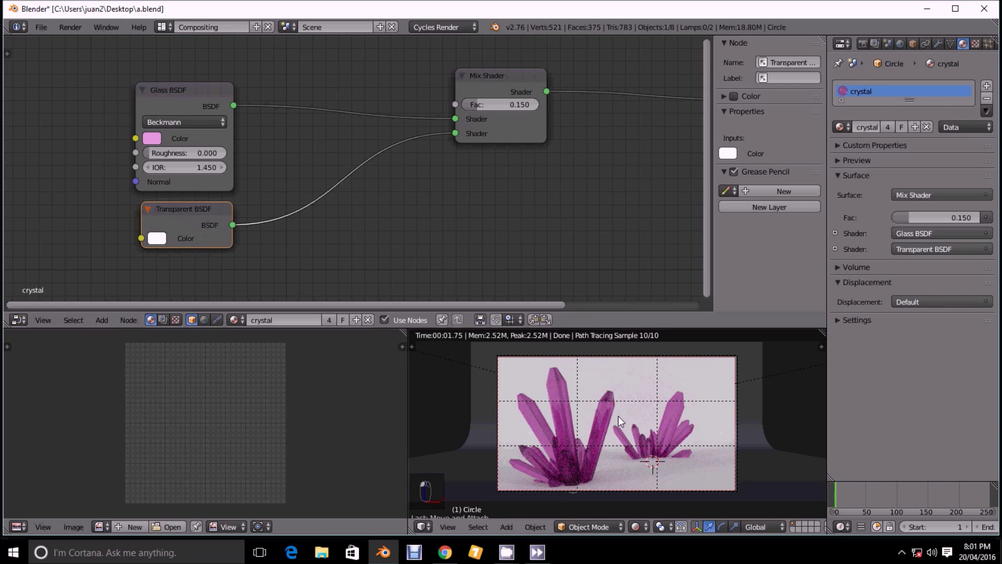
# Return to the Default screen layout and widen the properties area
pyautogui.click(162, 27)
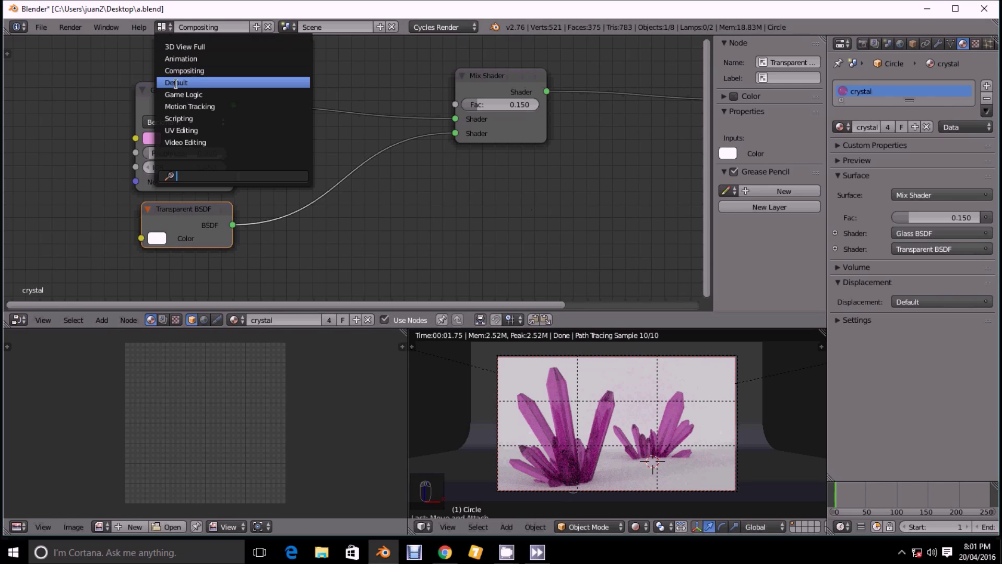
pyautogui.click(224, 83)
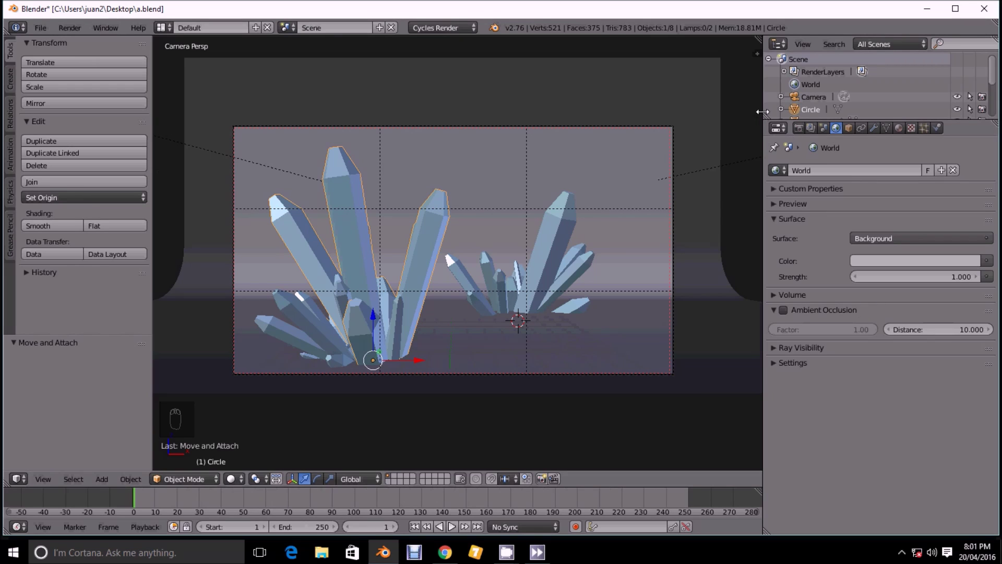
pyautogui.moveTo(763, 118); pyautogui.dragTo(714, 116)
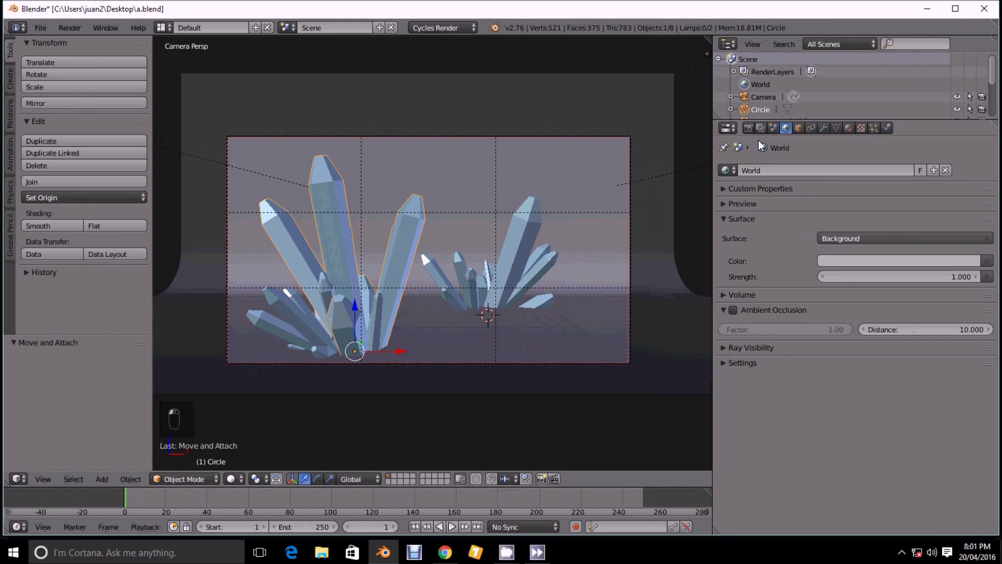
# Select the camera, open its object data properties, and enable the Limits display
pyautogui.rightClick(531, 136)
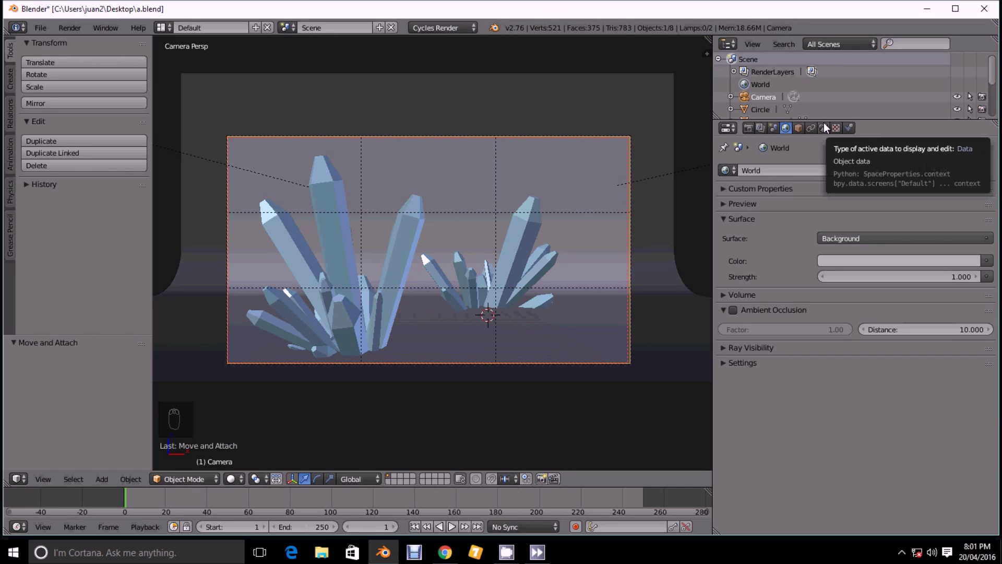
pyautogui.click(825, 128)
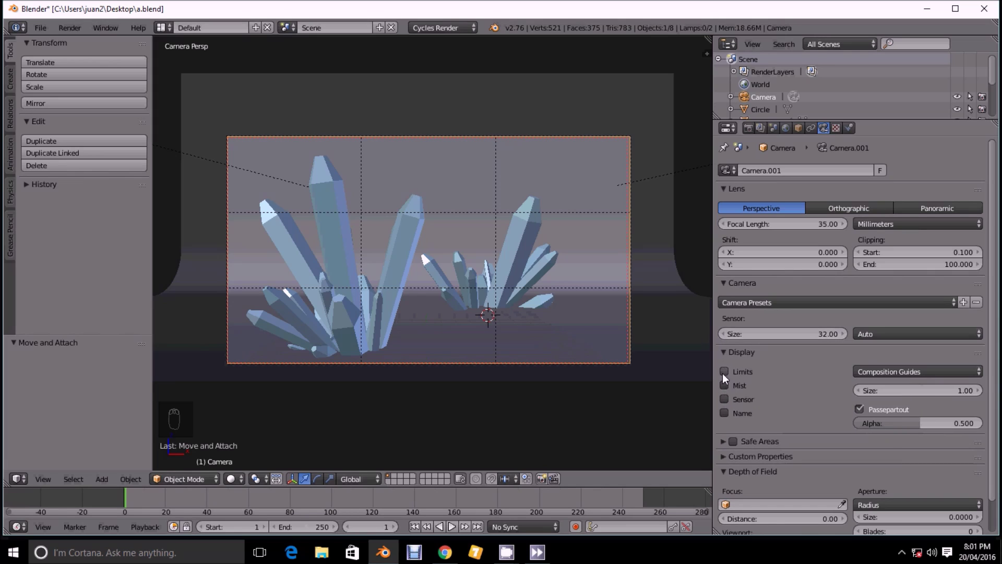
pyautogui.scroll(-1, 725, 374)
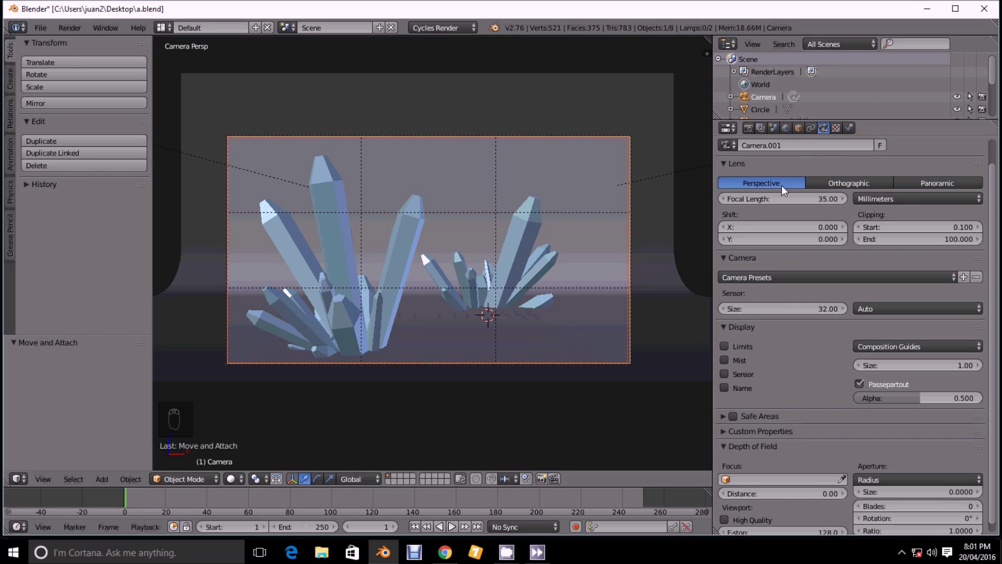
pyautogui.click(725, 346)
pyautogui.scroll(-1, 760, 371)
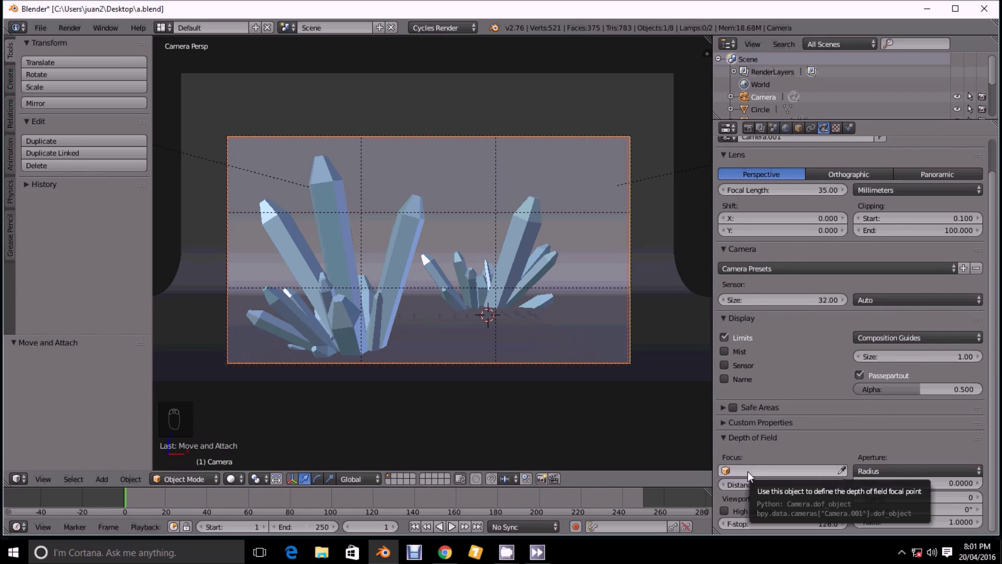
# Set the camera's depth of field focus object to Circle, the crystal in the larger front cluster
pyautogui.rightClick(312, 246)
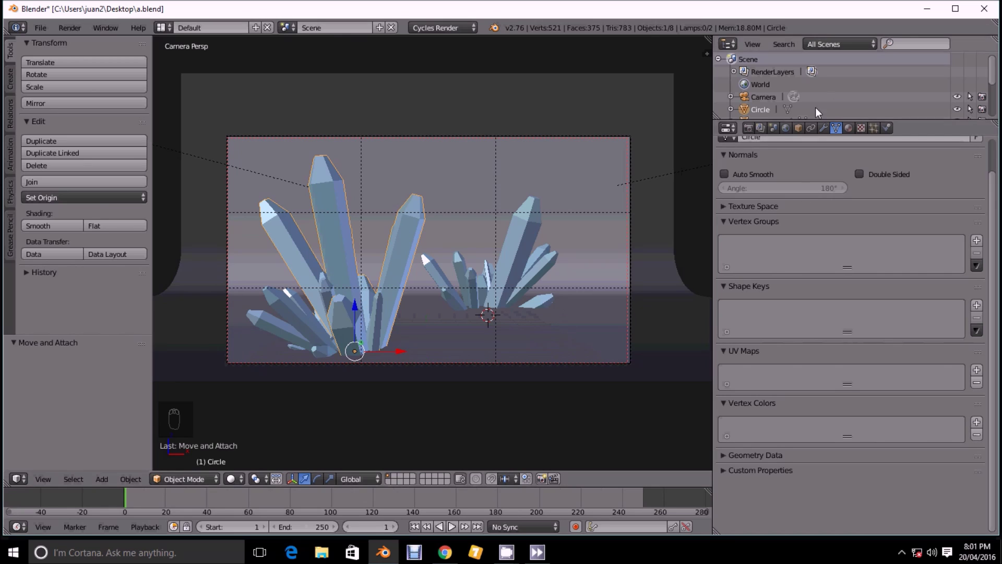
pyautogui.rightClick(555, 137)
pyautogui.click(773, 465)
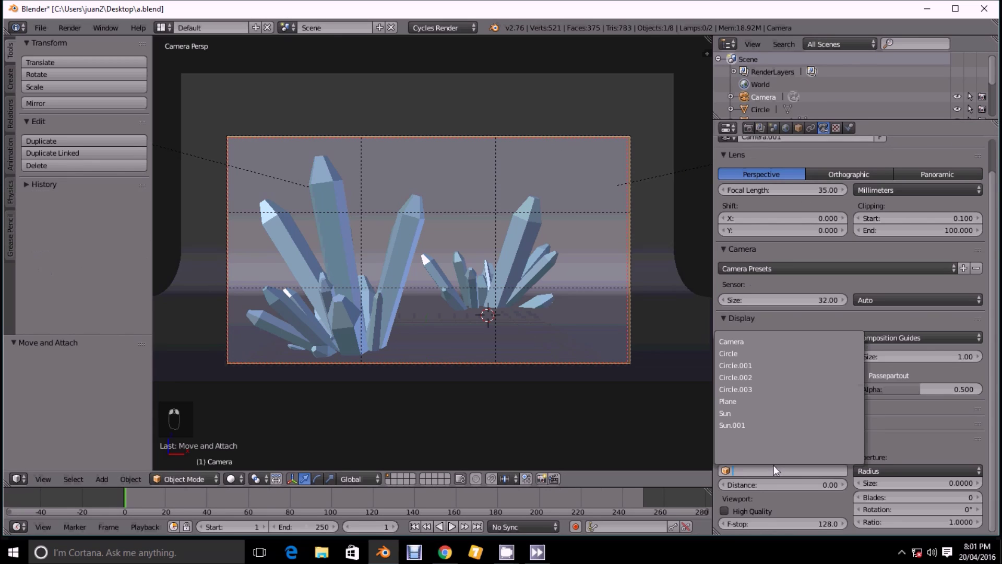
pyautogui.click(767, 355)
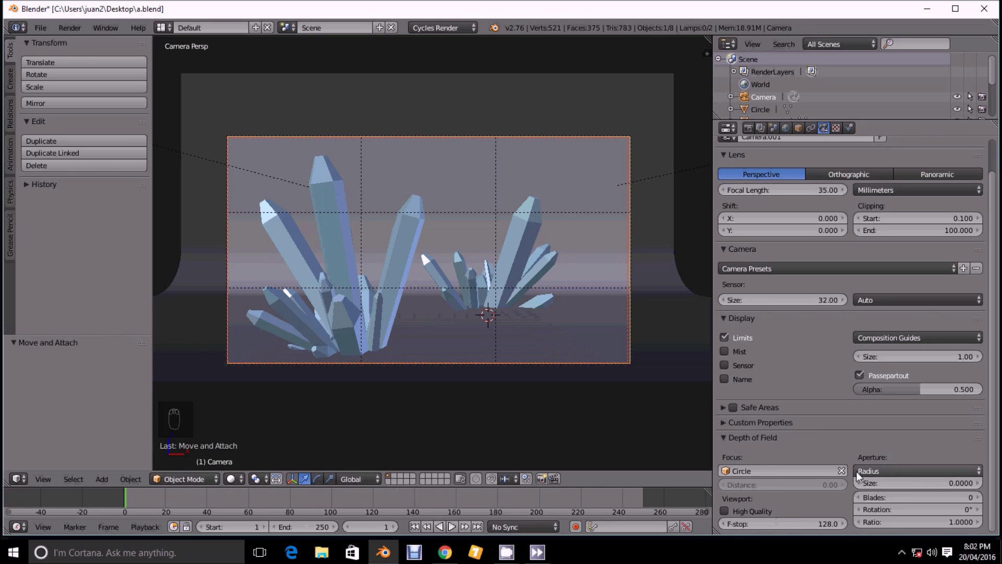
# Set the camera's aperture radius size to 0.2 and preview the depth of field in rendered shading
pyautogui.click(882, 480)
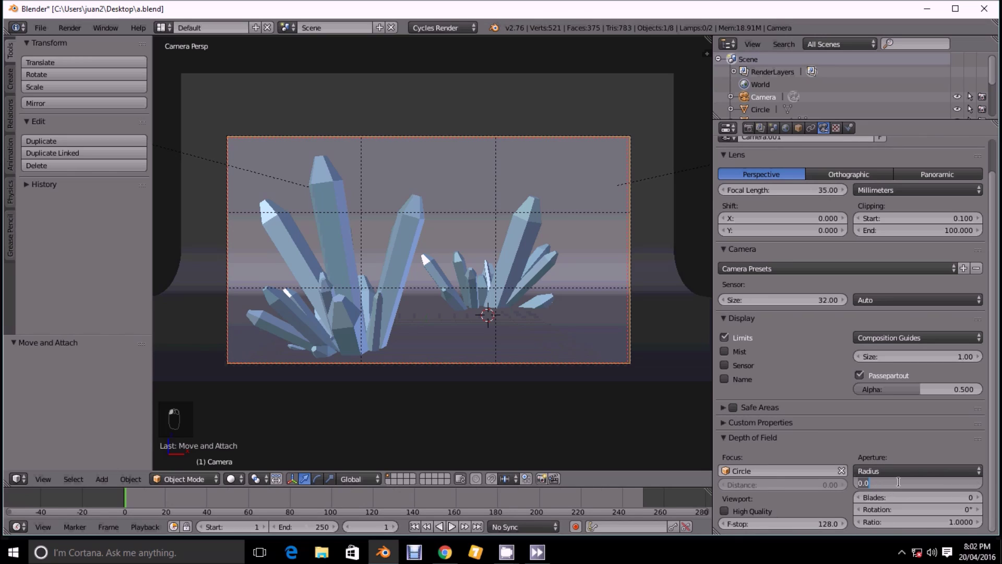
pyautogui.write('0.2')
pyautogui.press('Return')
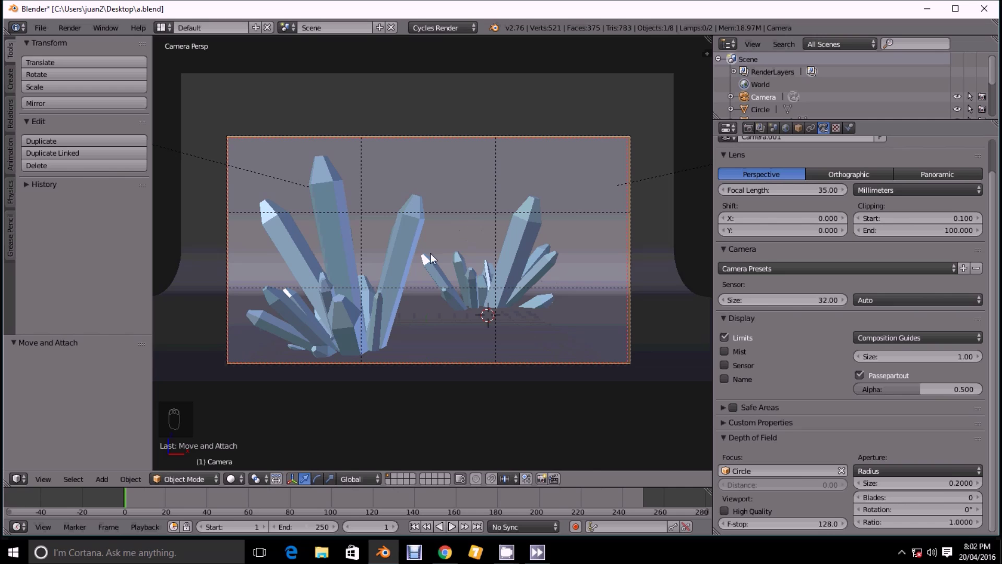
pyautogui.hotkey('shift', 'z')
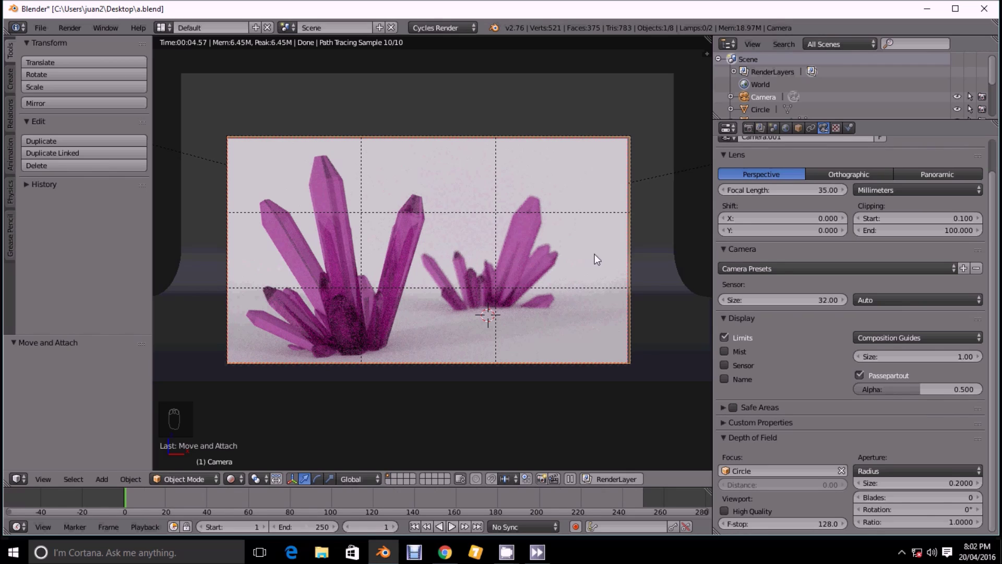
pyautogui.press('z')
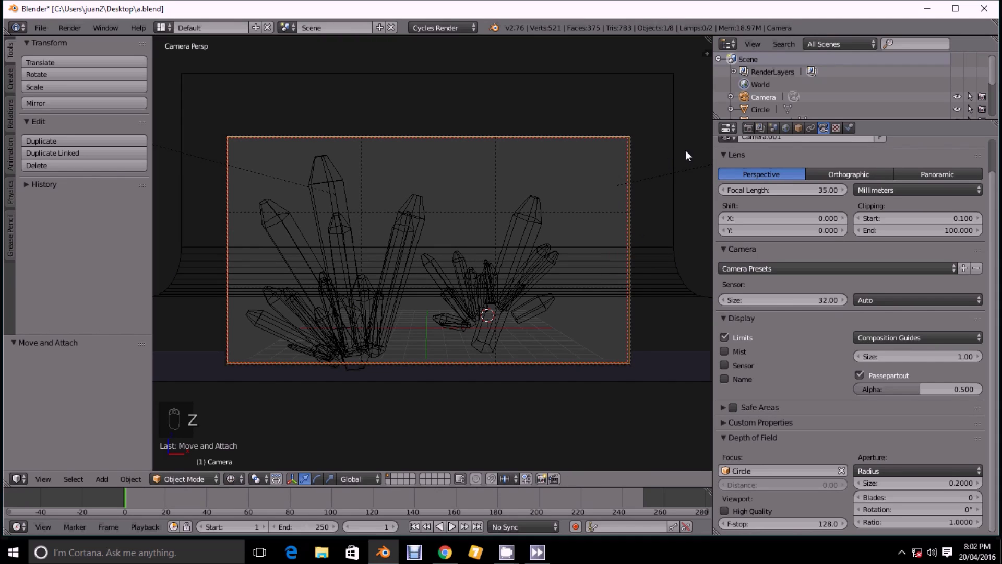
# Set the render resolution to 1080 × 720 px at 100% scale
pyautogui.click(747, 128)
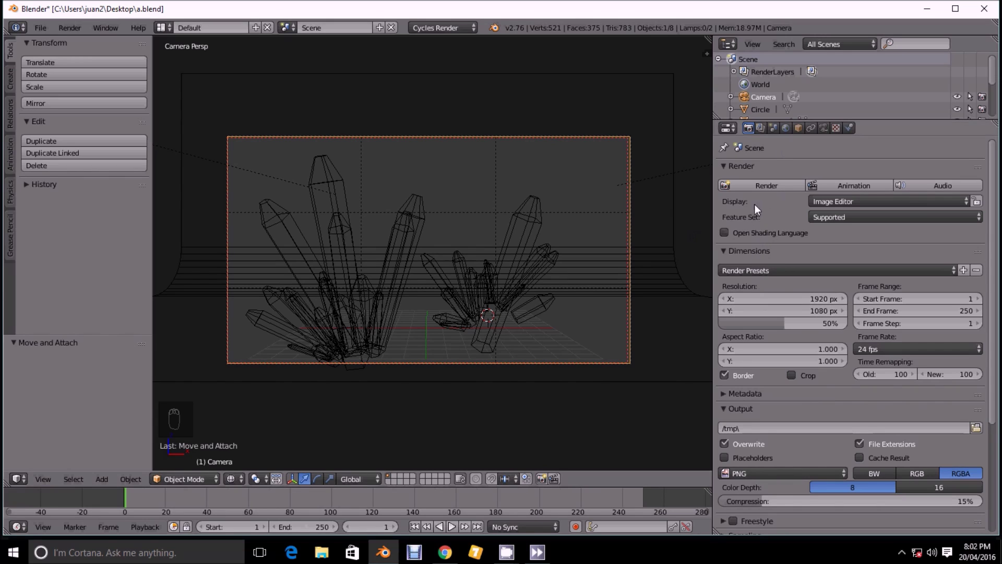
pyautogui.click(774, 296)
pyautogui.write('1080')
pyautogui.press('Return')
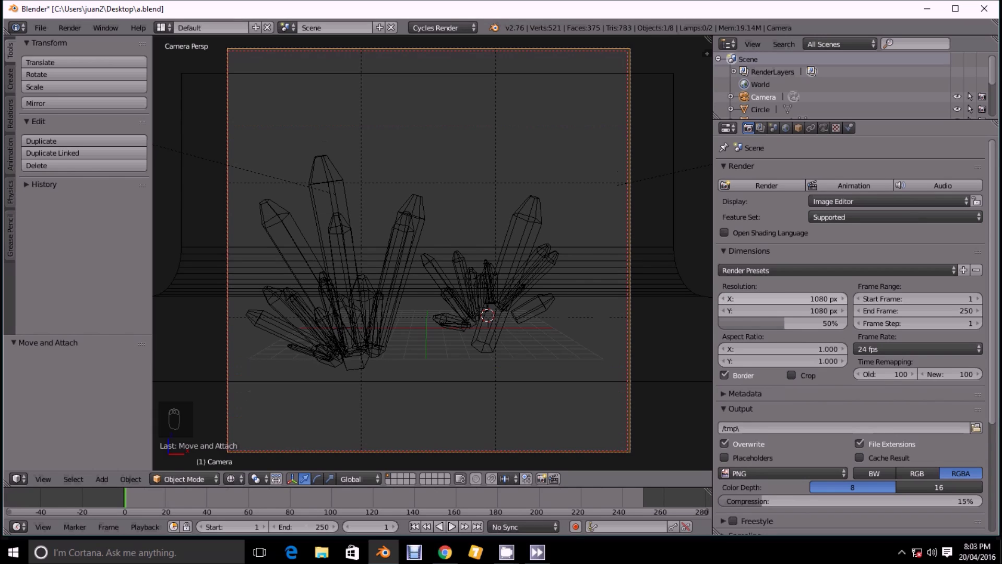
pyautogui.click(779, 312)
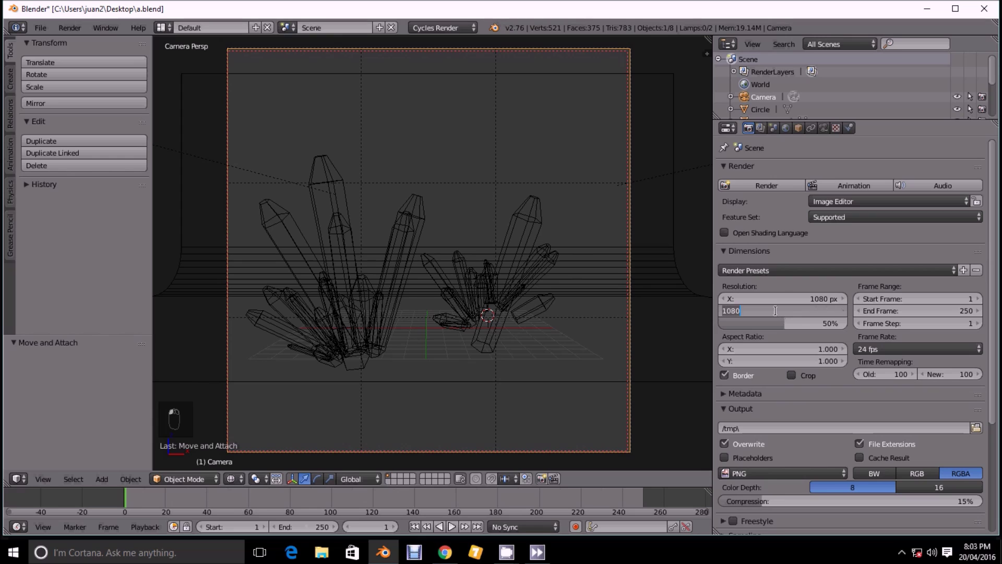
pyautogui.write('720')
pyautogui.press('Return')
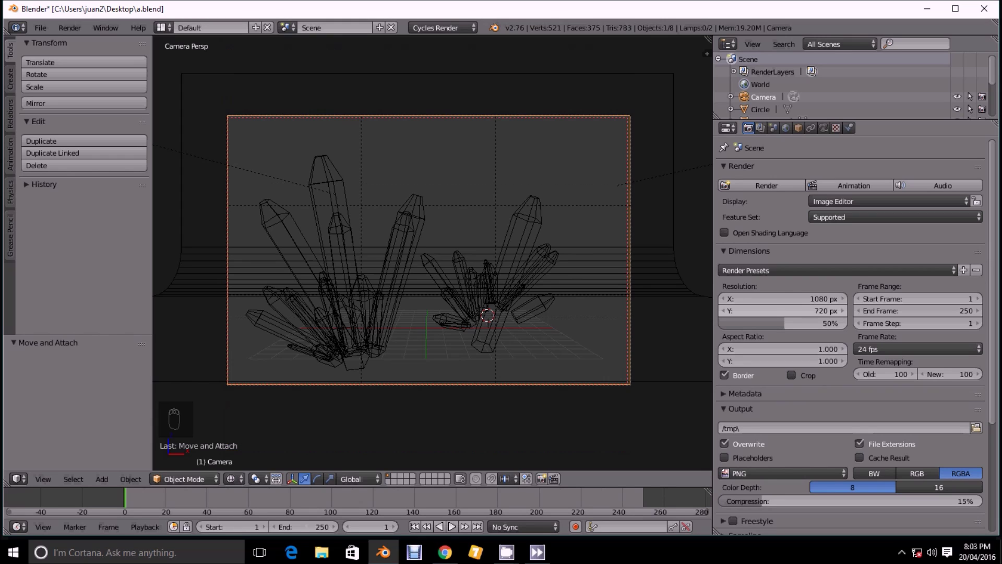
pyautogui.moveTo(765, 327); pyautogui.dragTo(849, 320)
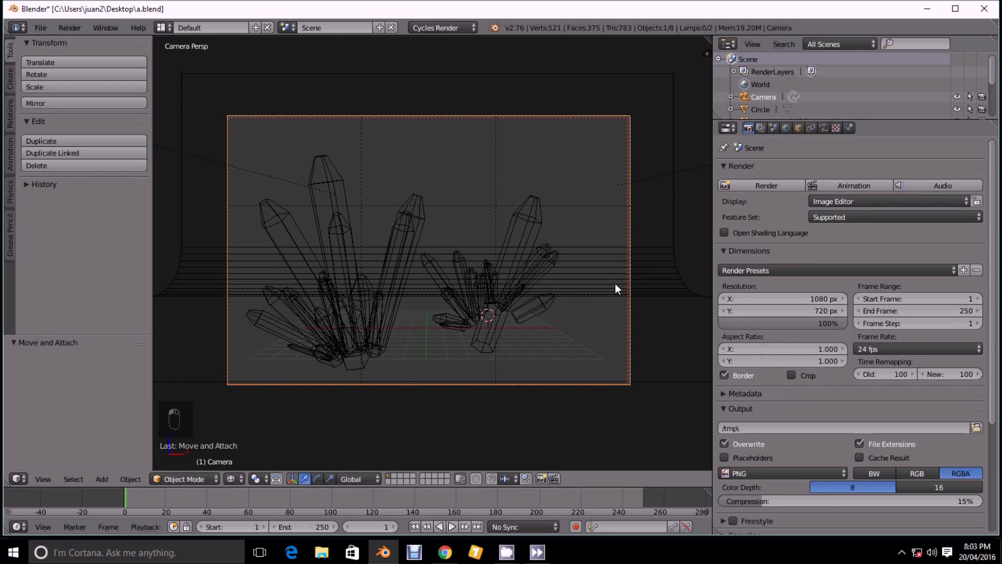
# Preview the camera framing in rendered shading and return the viewport to solid shading
pyautogui.hotkey('shift', 'z')
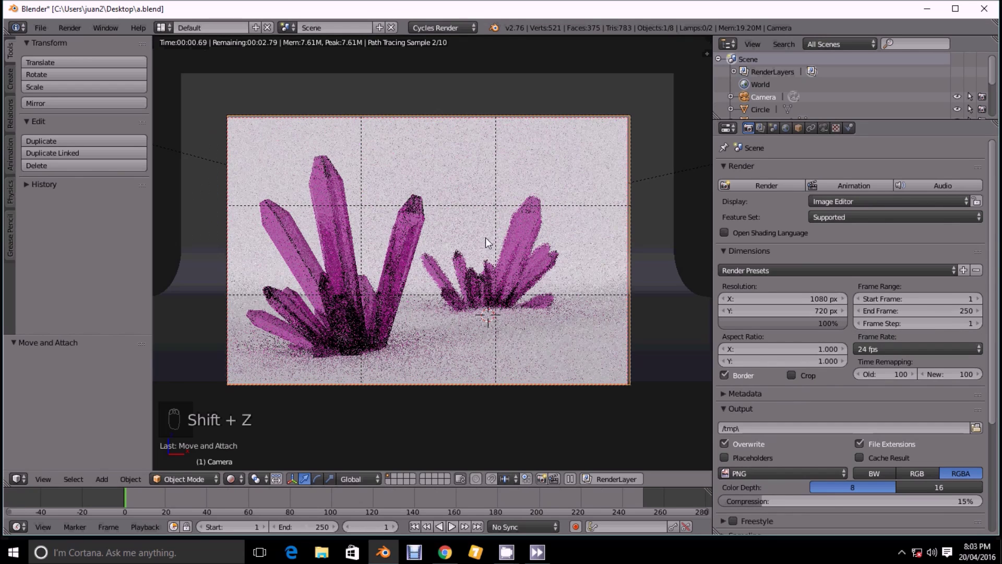
pyautogui.press('z')
pyautogui.press('z')
pyautogui.press('z')
# Set the render resolution's X value to 1280 px and disable Border rendering
pyautogui.click(756, 297)
pyautogui.write('1280')
pyautogui.press('Return')
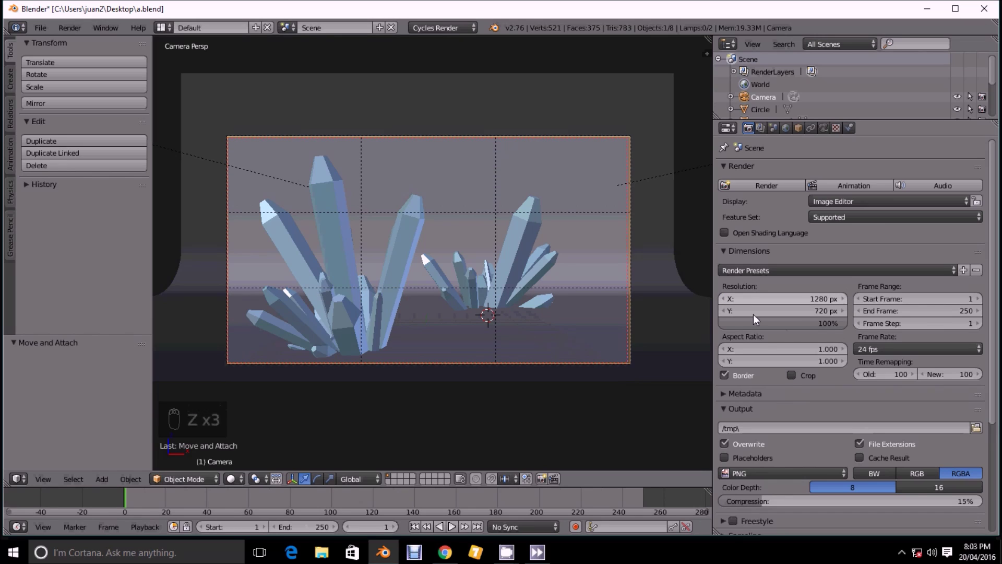
pyautogui.click(724, 374)
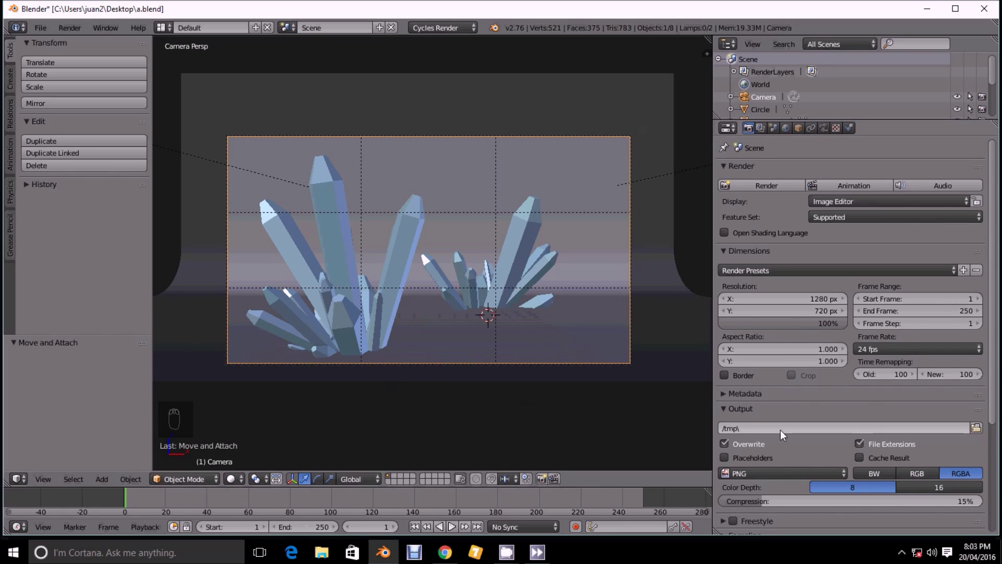
# Expand the Sampling settings and set the render samples to 55
pyautogui.scroll(-1, 794, 389)
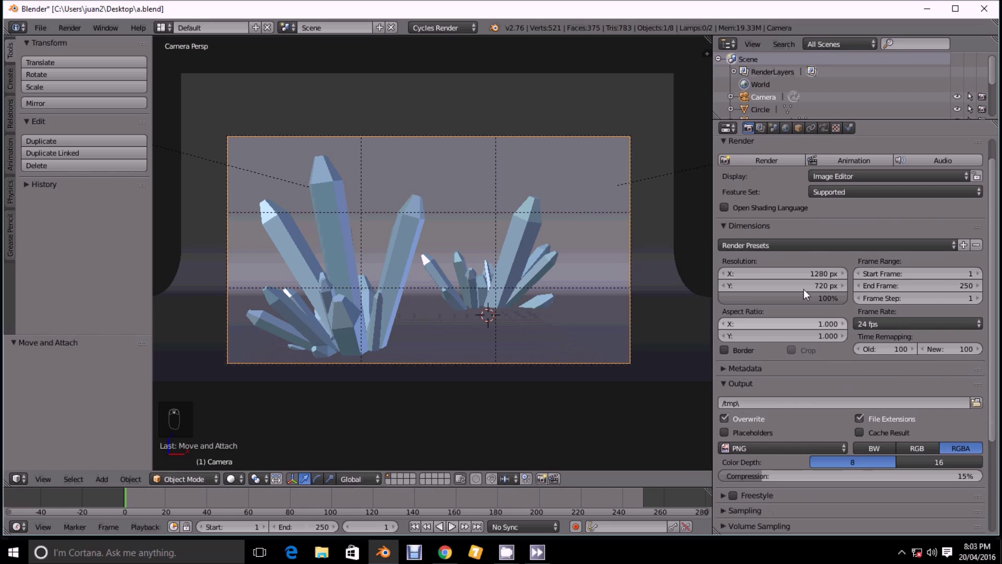
pyautogui.scroll(-4, 759, 208)
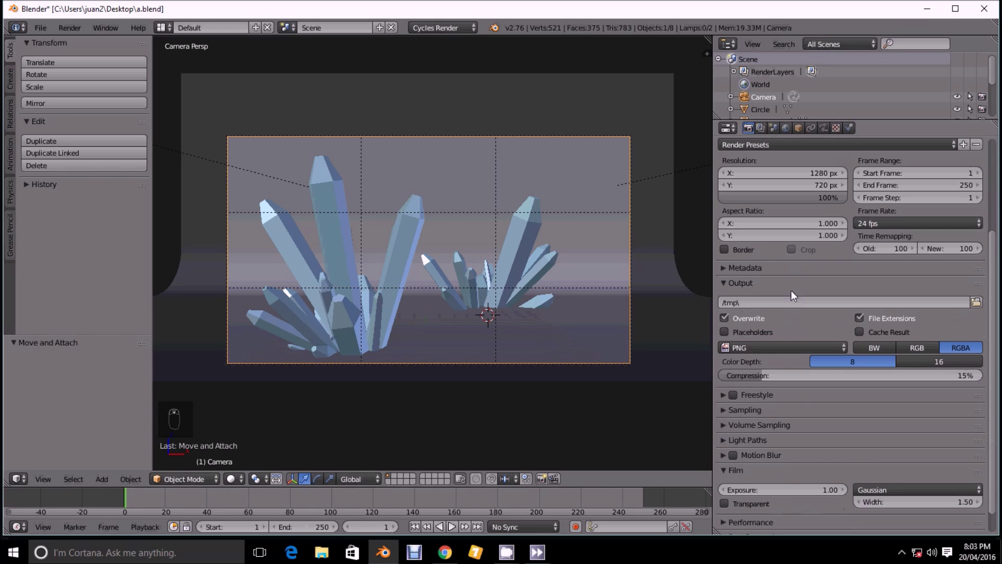
pyautogui.click(732, 409)
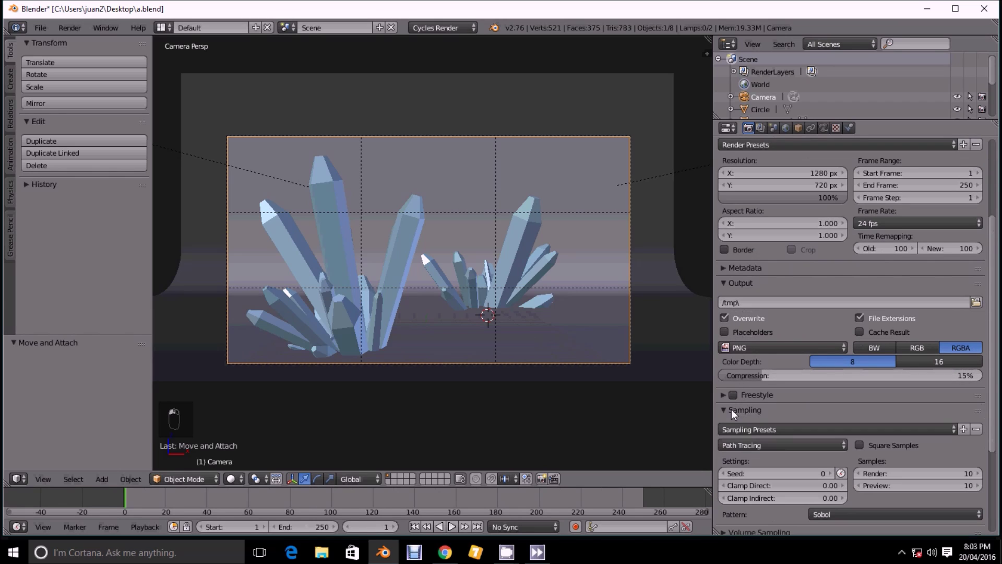
pyautogui.click(916, 469)
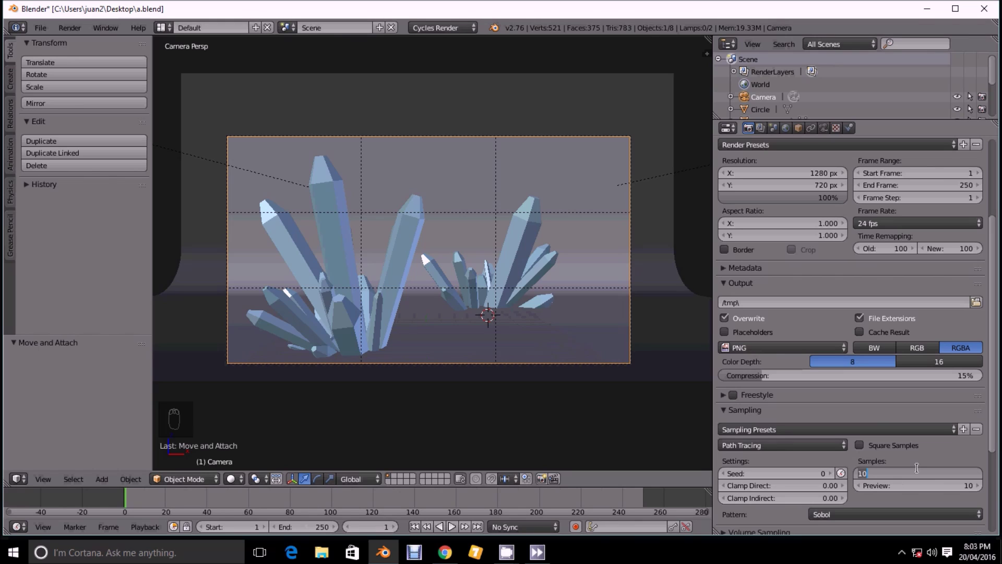
pyautogui.write('55')
pyautogui.press('Return')
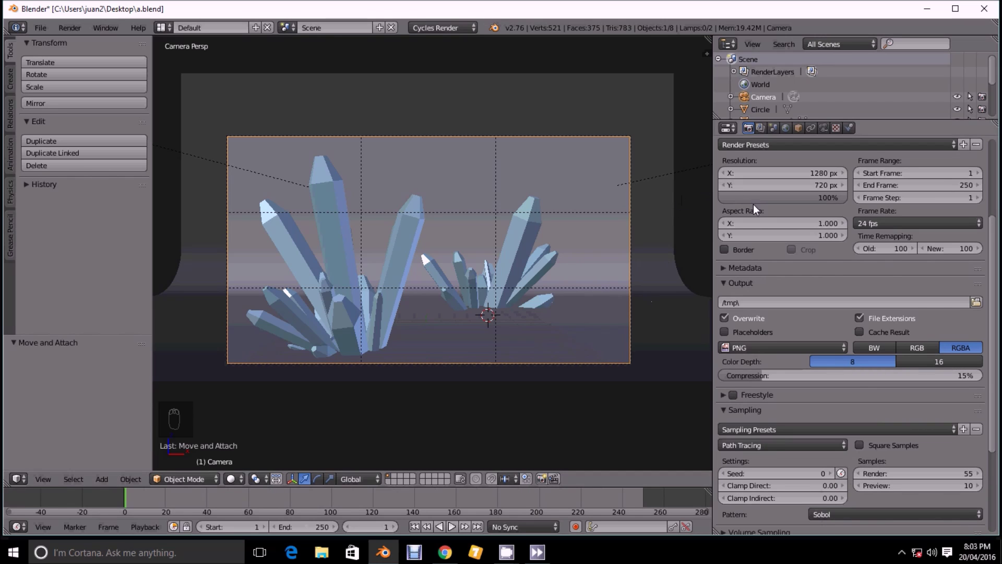
# Render the active scene as a still image and zoom out to view the whole frame
pyautogui.scroll(6, 762, 209)
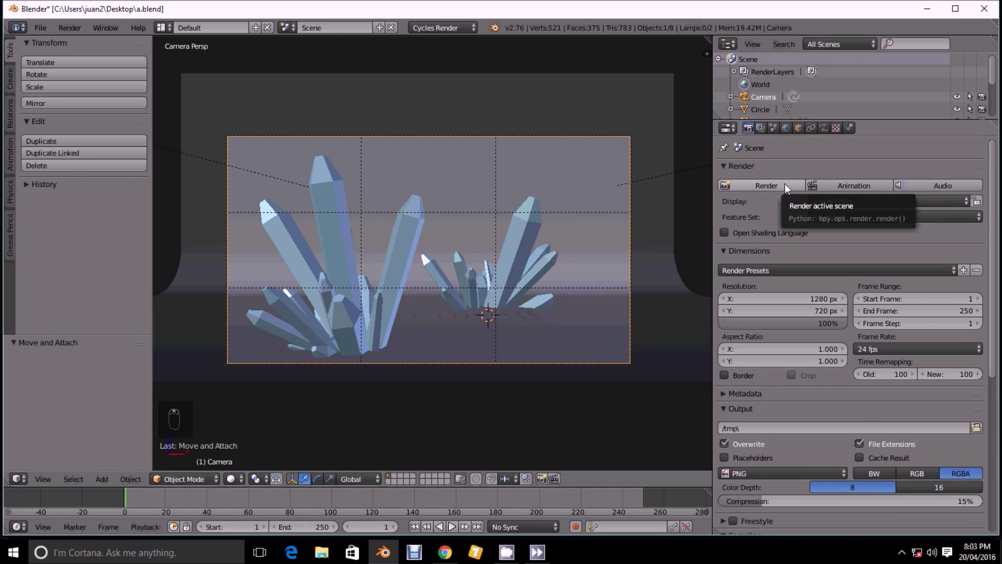
pyautogui.click(764, 183)
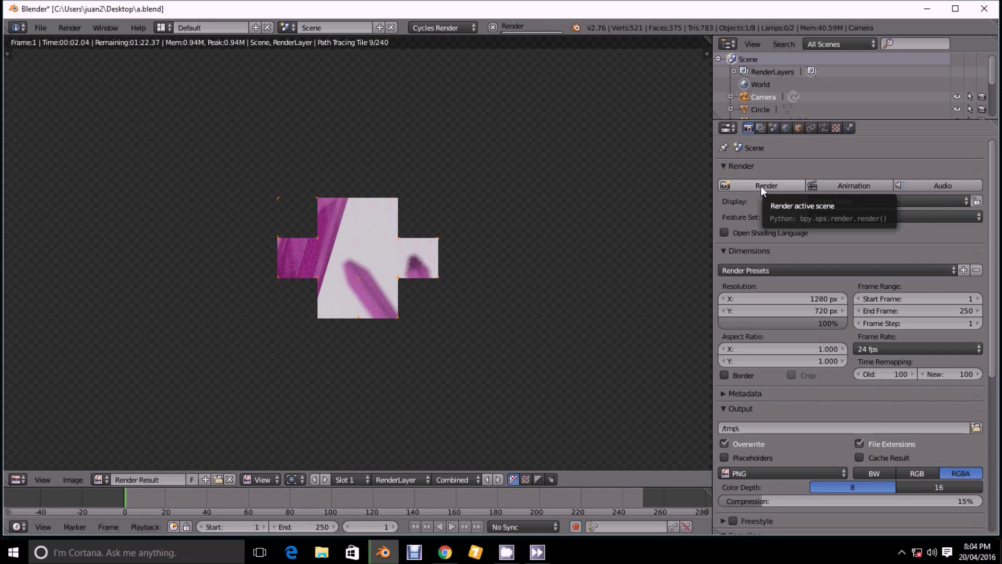
pyautogui.scroll(-2, 604, 208)
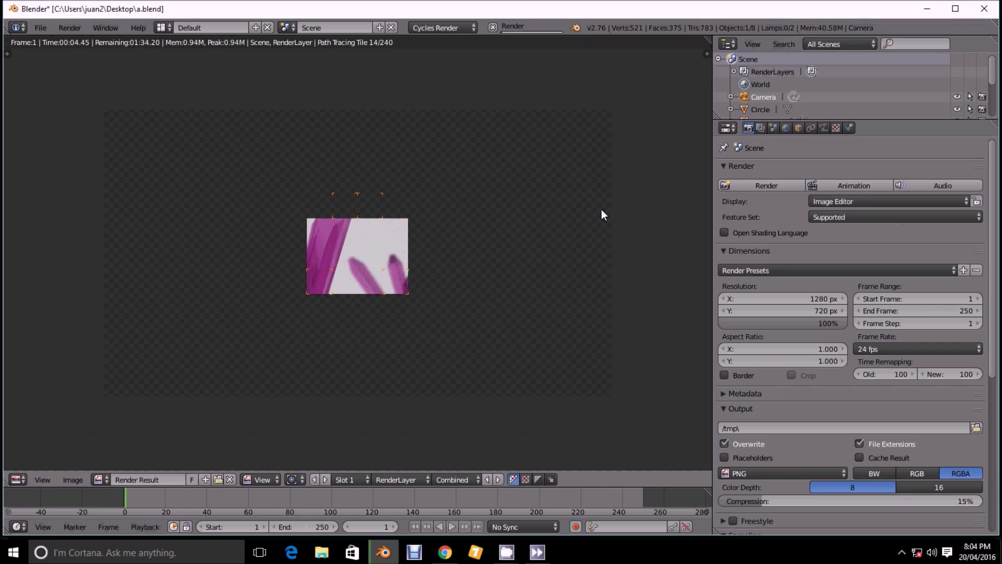